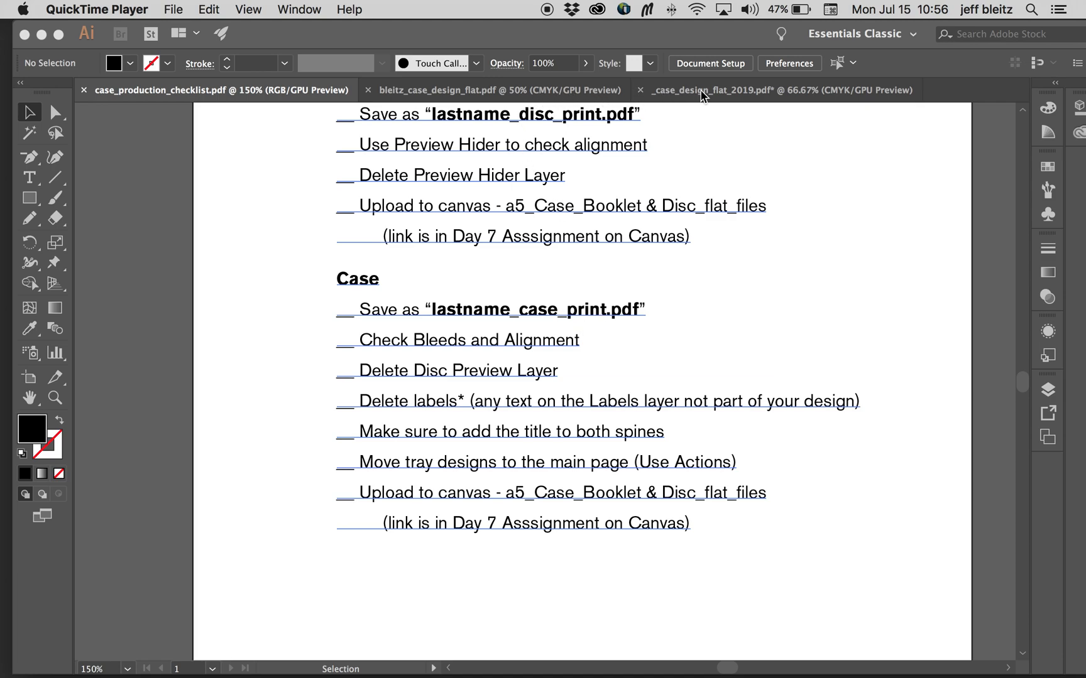
Step: Switch to the flat case design document and look over its booklet and tray artwork
click(572, 91)
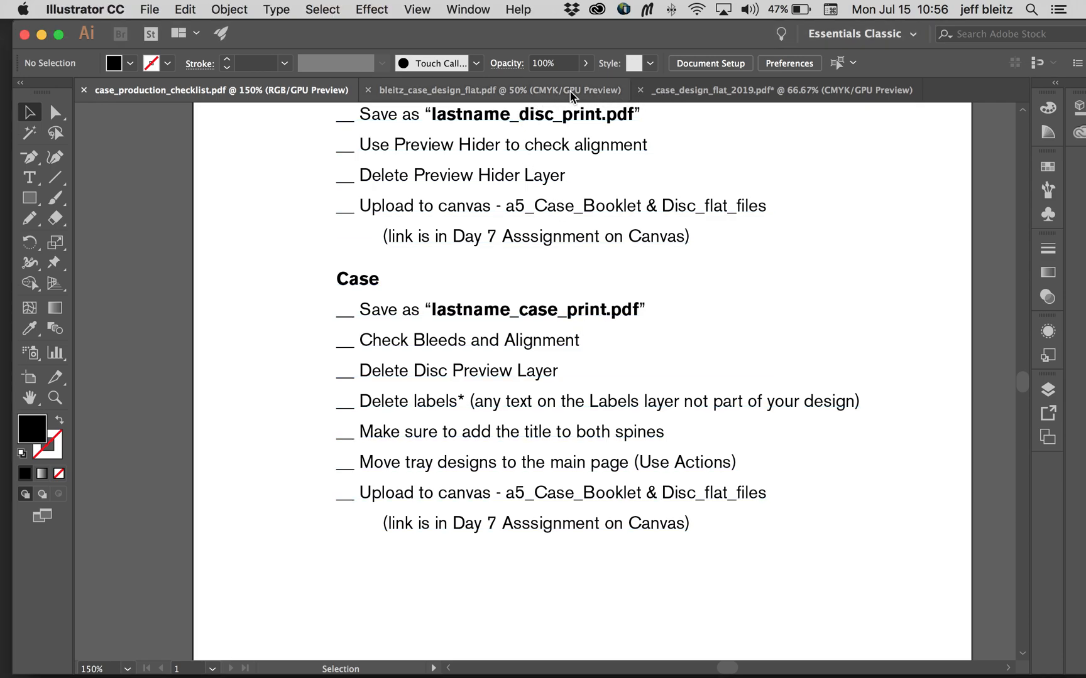
click(571, 91)
scroll(594, 151, down, 5)
scroll(594, 150, left, 2)
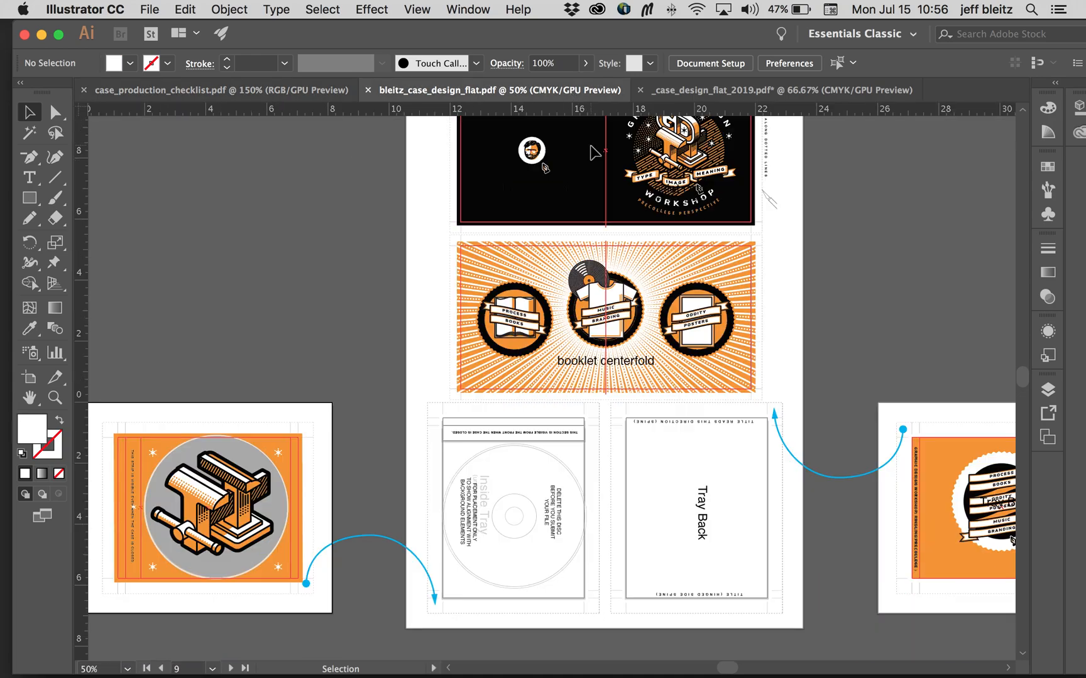
scroll(795, 410, right, 2)
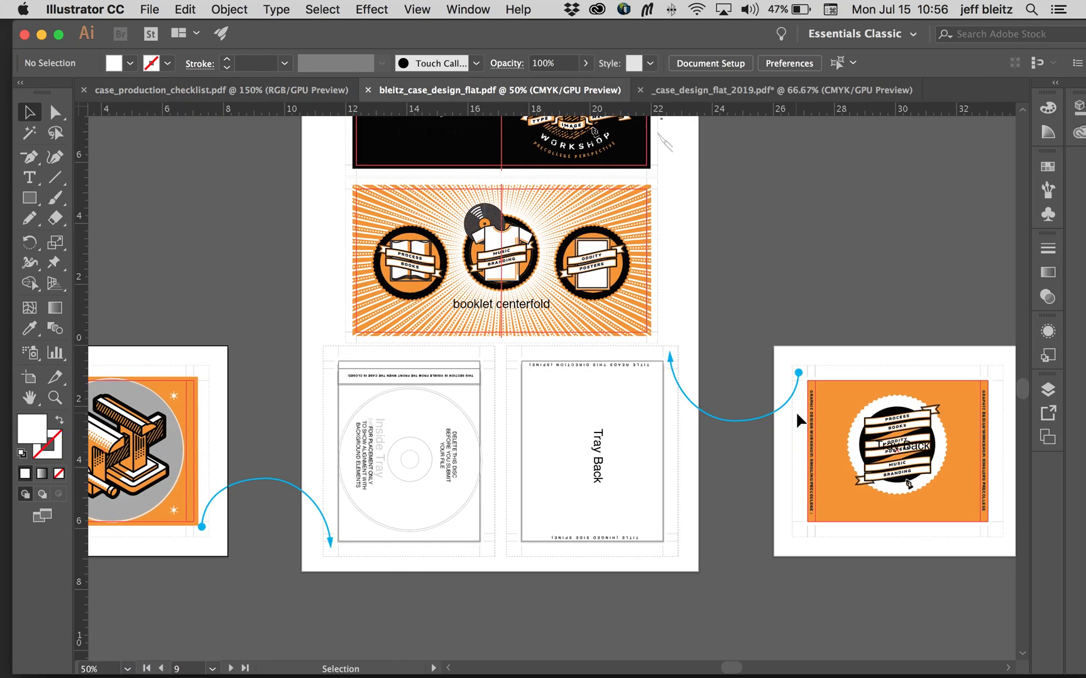
scroll(795, 411, up, 2)
scroll(797, 413, left, 1)
scroll(796, 413, up, 1)
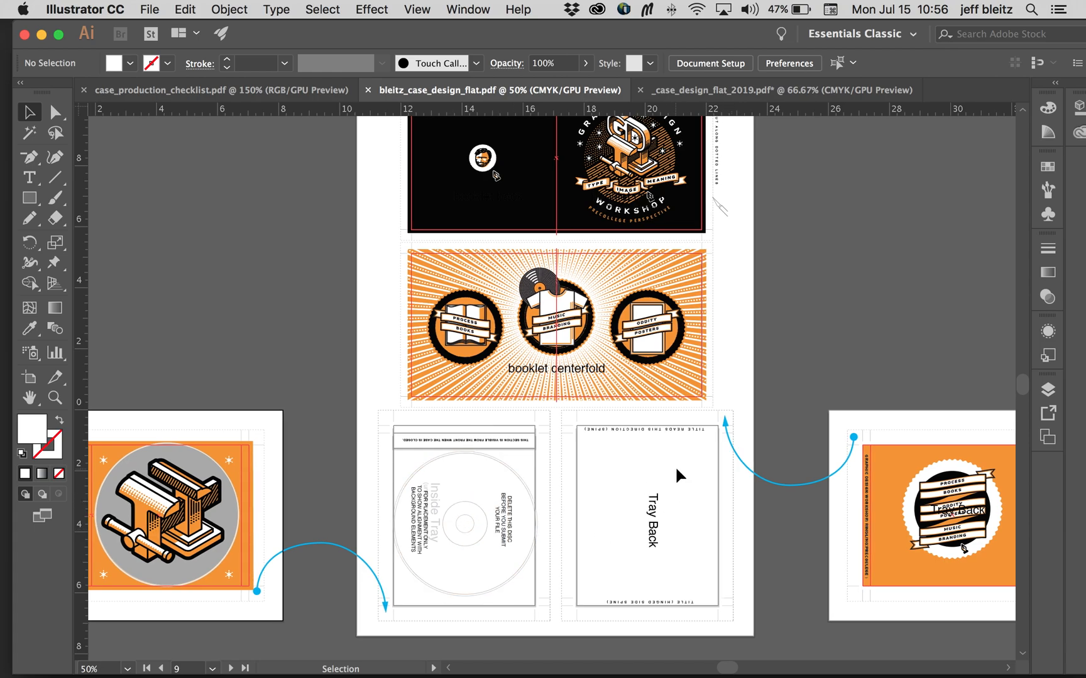
scroll(676, 463, up, 2)
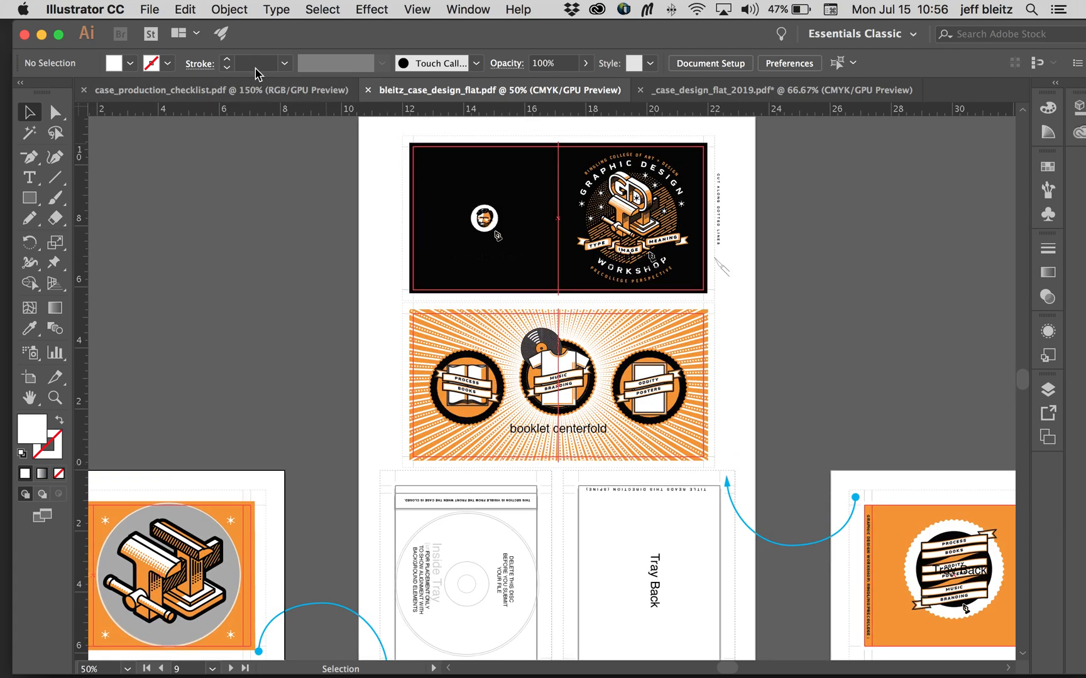
Step: Save the case design as an Adobe PDF named with the designer's last name followed by "_case_pint"
click(152, 10)
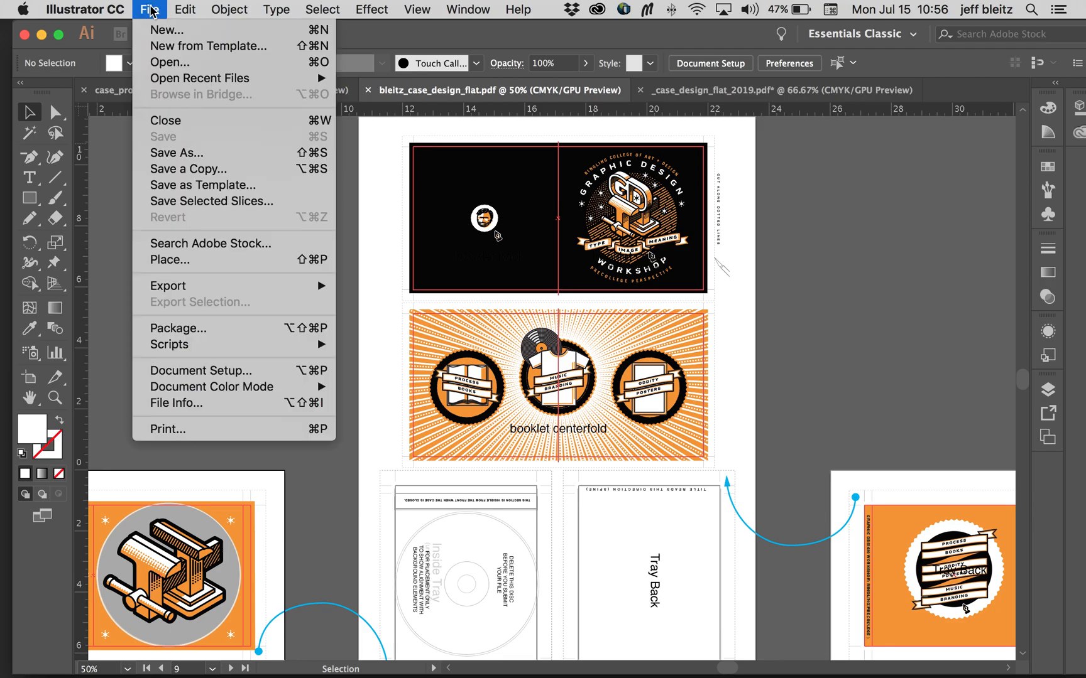
click(188, 153)
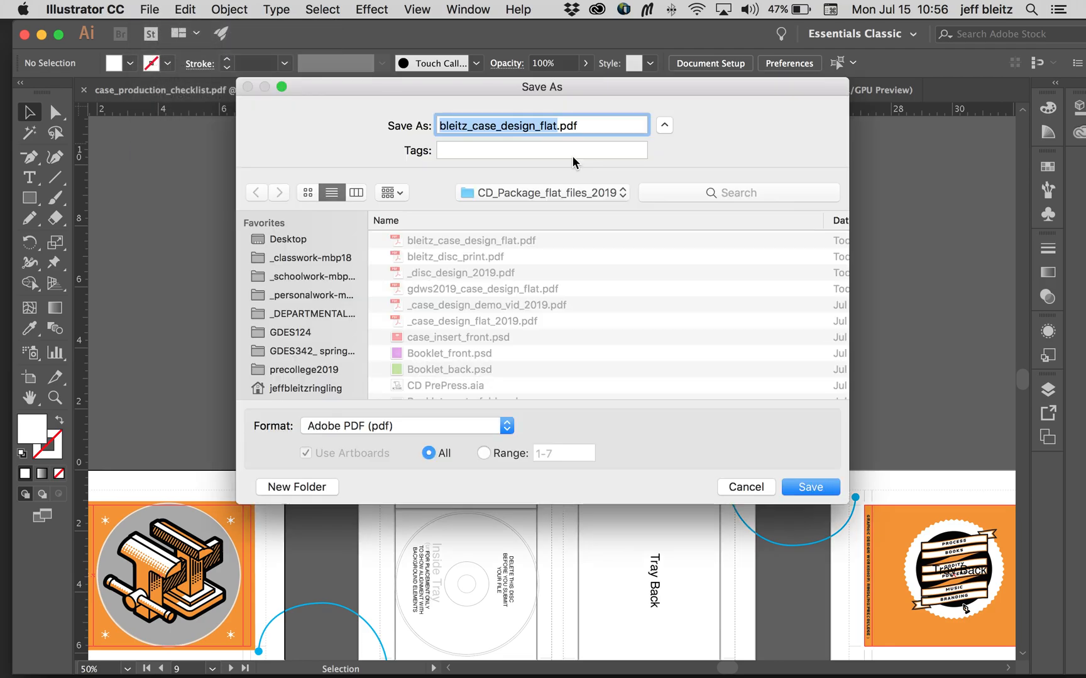
click(538, 127)
drag(557, 127, 508, 127)
text(pi)
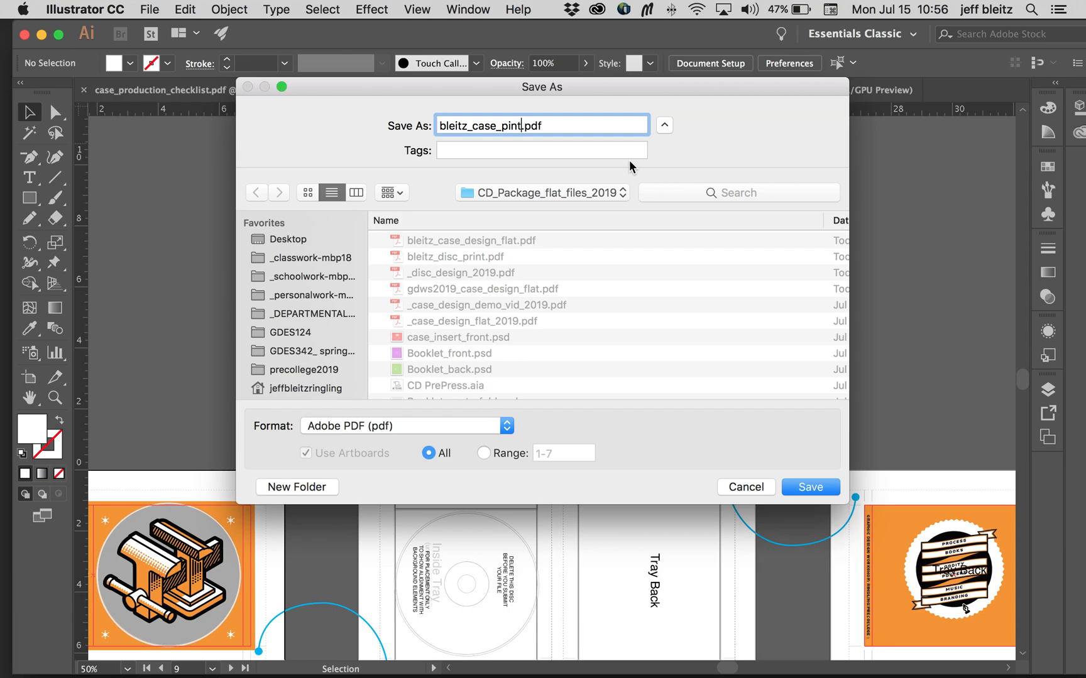
click(809, 488)
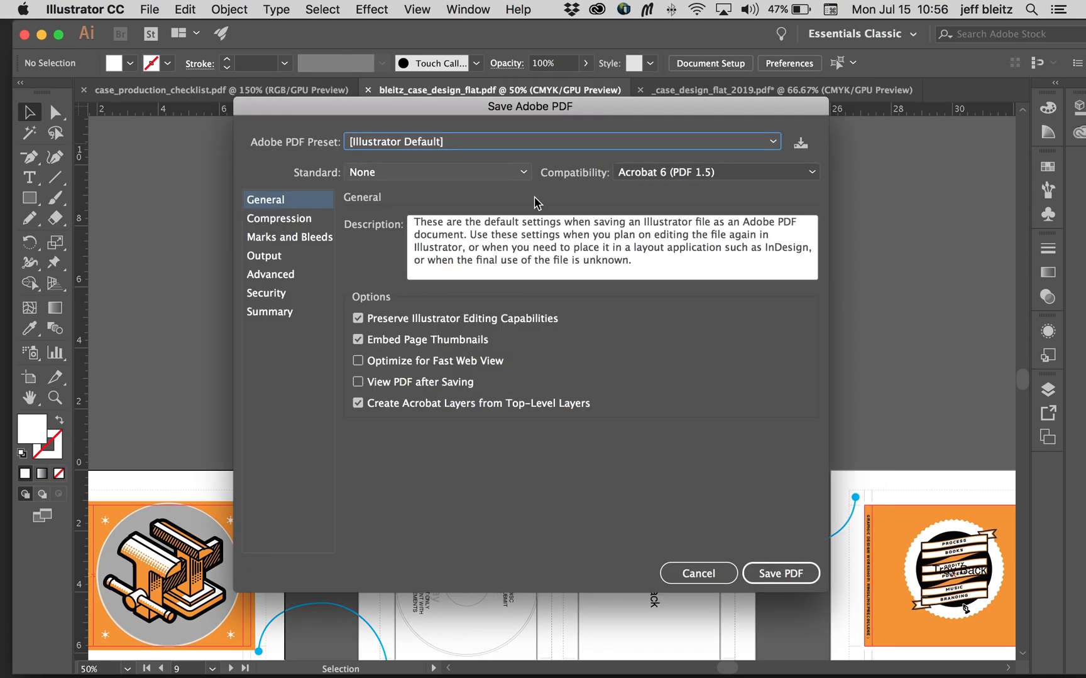
click(777, 575)
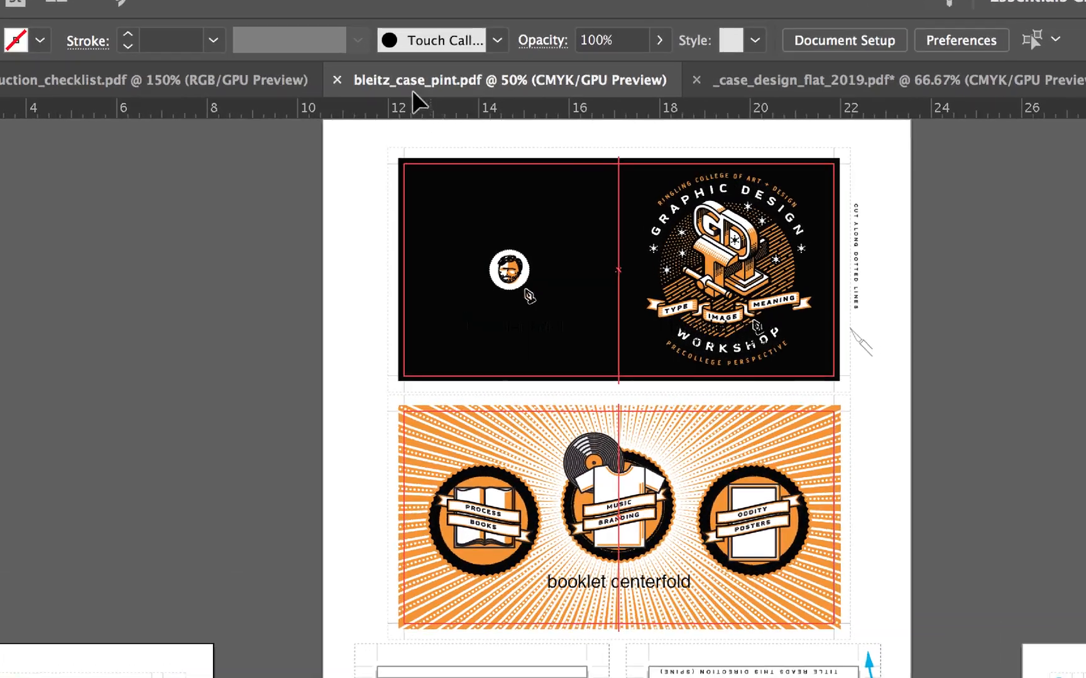
click(510, 161)
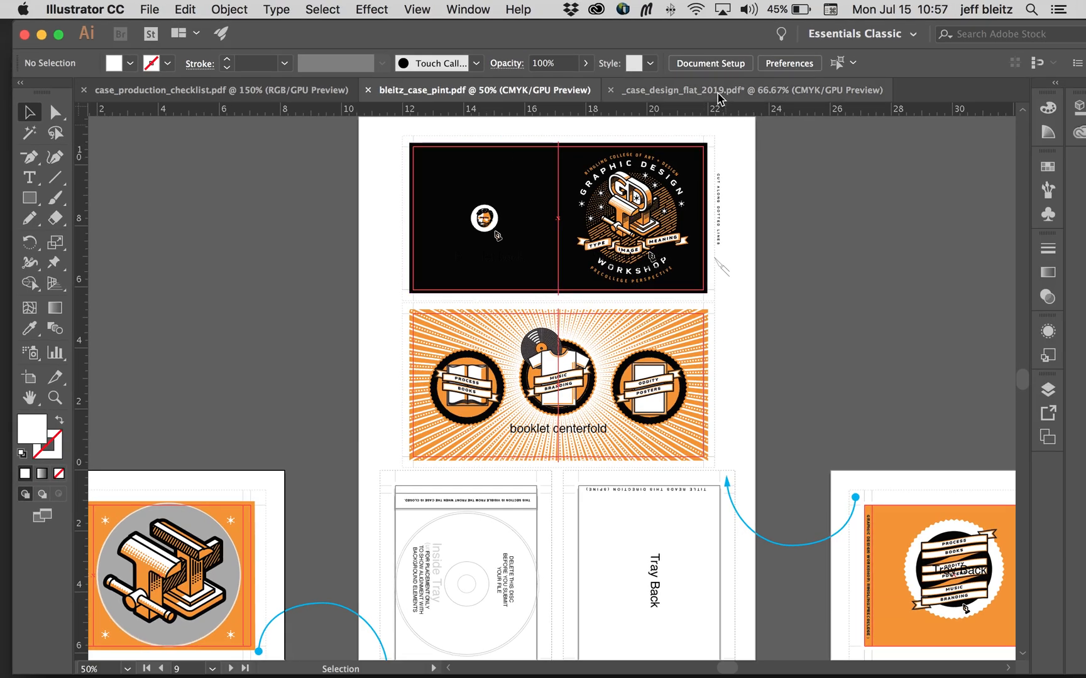
Step: Review the Case section of the production checklist and examine the bleeds and panel alignment in the _case_design_flat_2019.pdf template
click(304, 94)
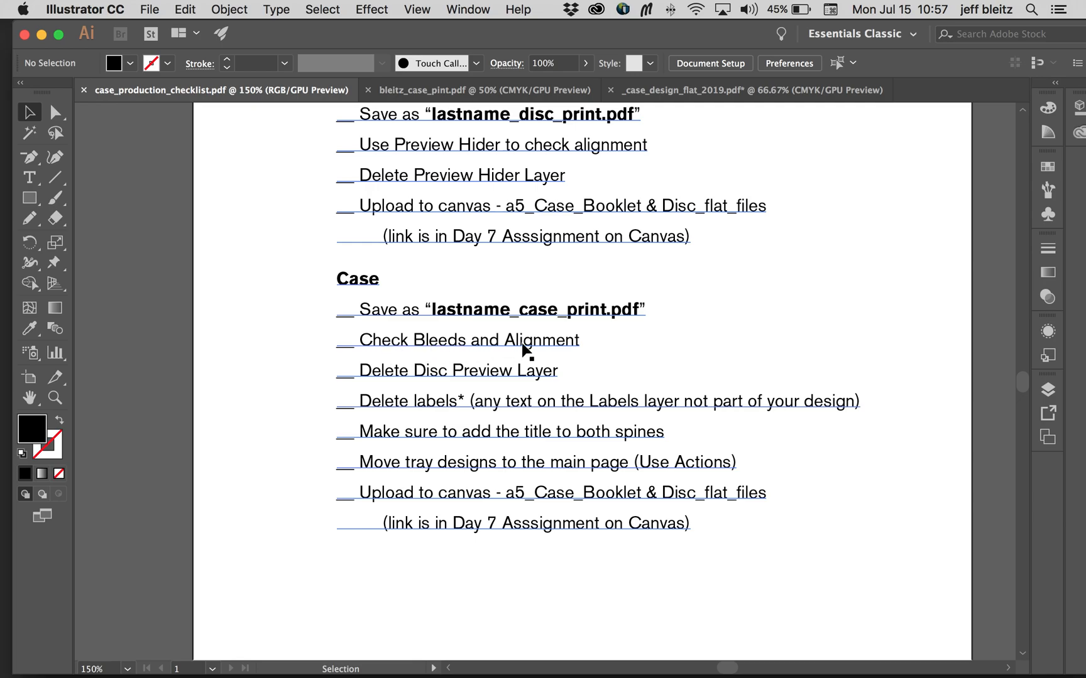
click(554, 88)
click(723, 90)
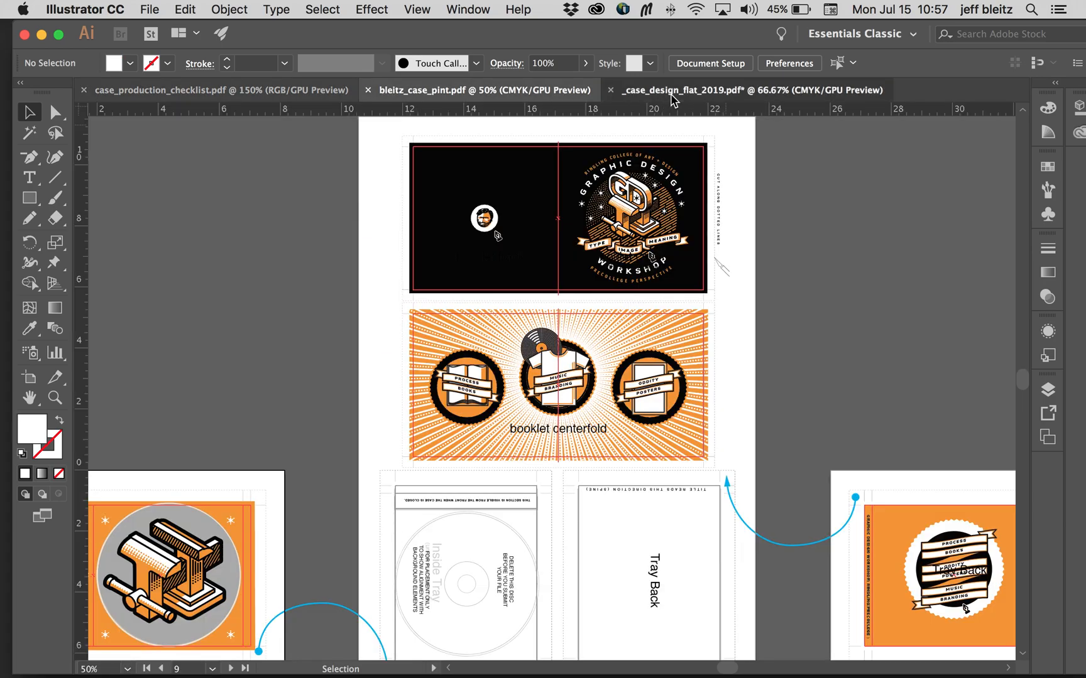
scroll(672, 267, down, 3)
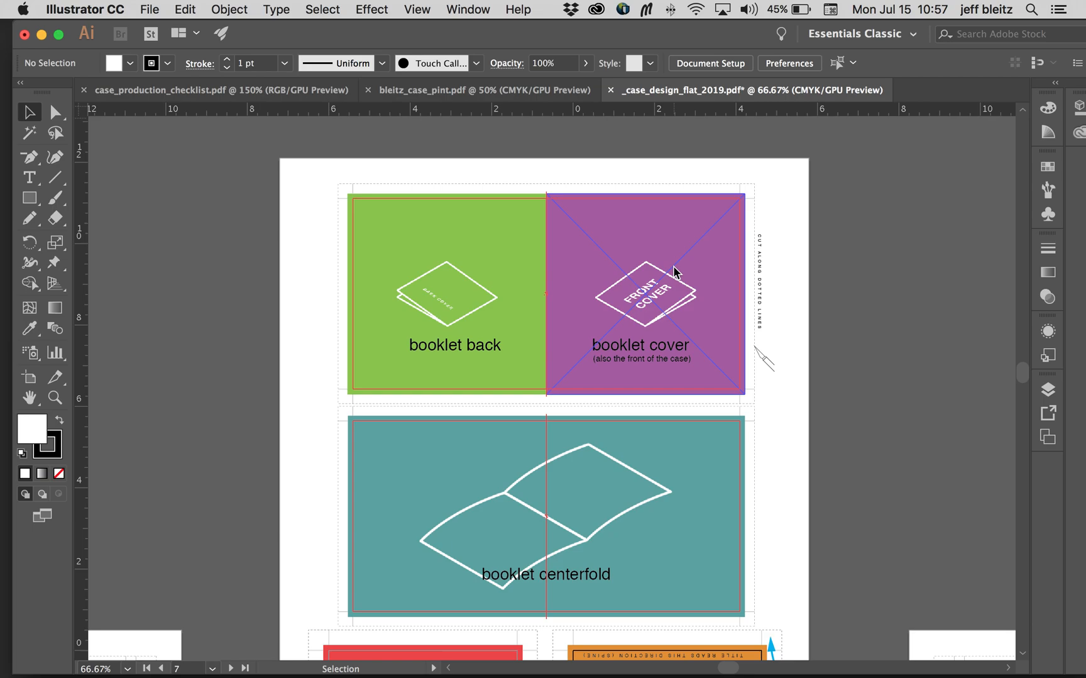
scroll(673, 266, down, 4)
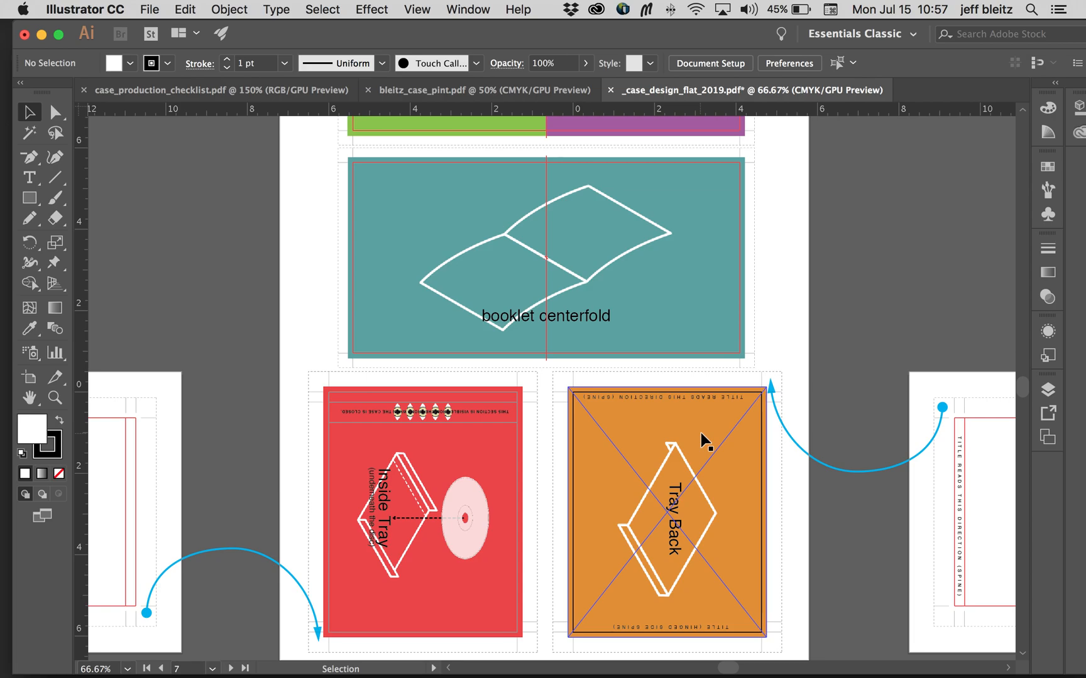
scroll(701, 432, up, 1)
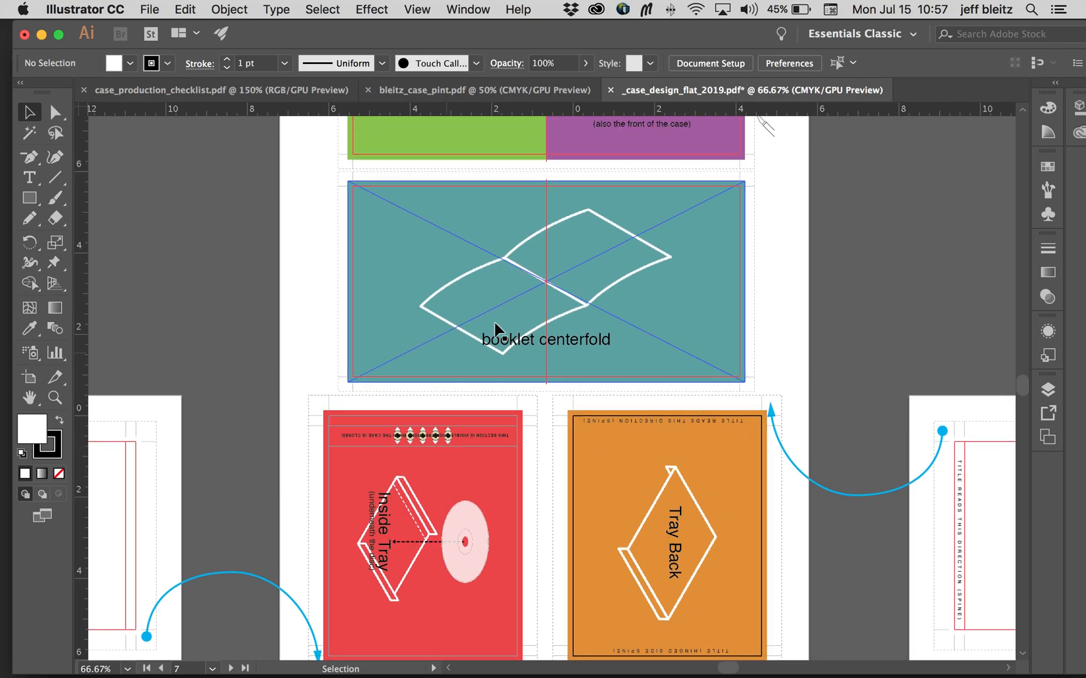
scroll(497, 328, up, 5)
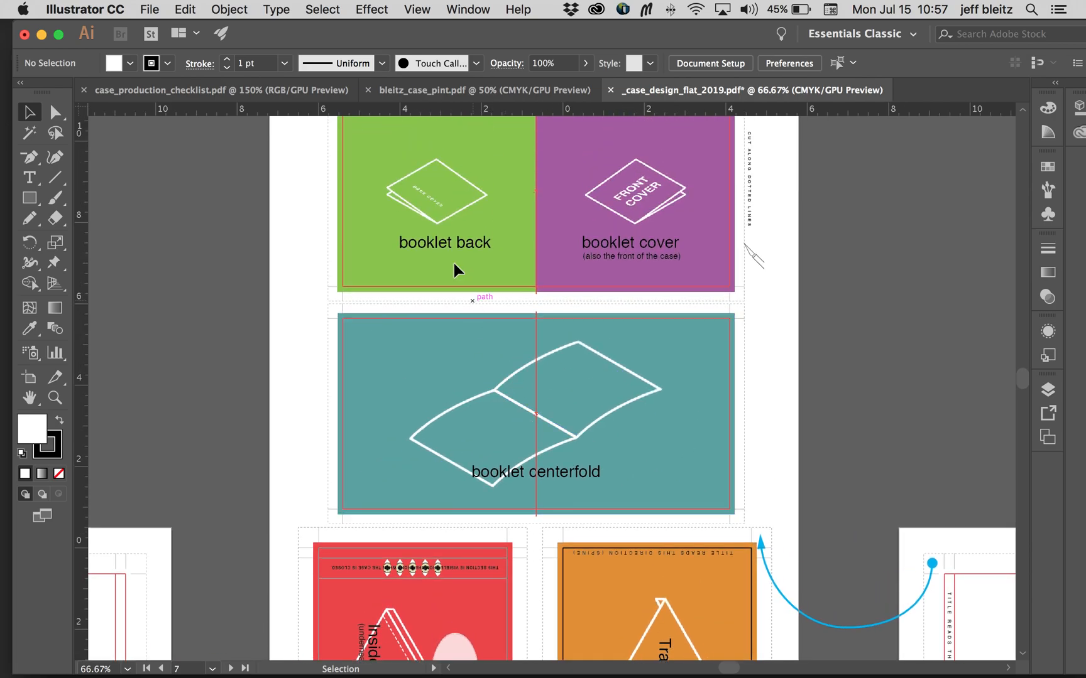
scroll(461, 251, up, 3)
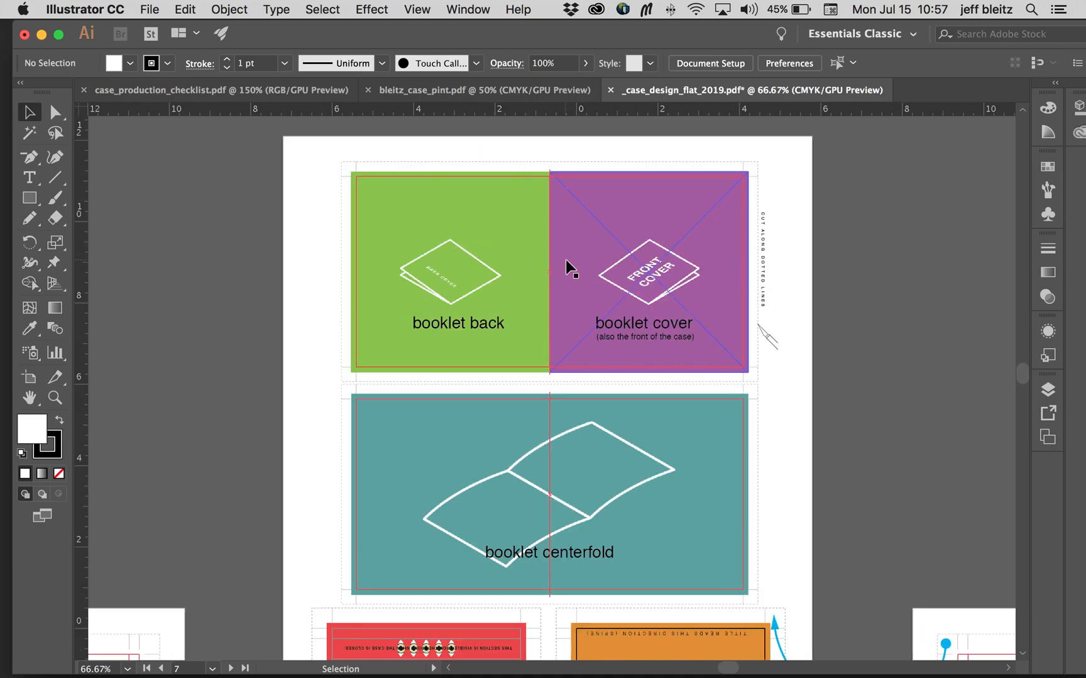
scroll(566, 260, right, 2)
scroll(565, 260, down, 1)
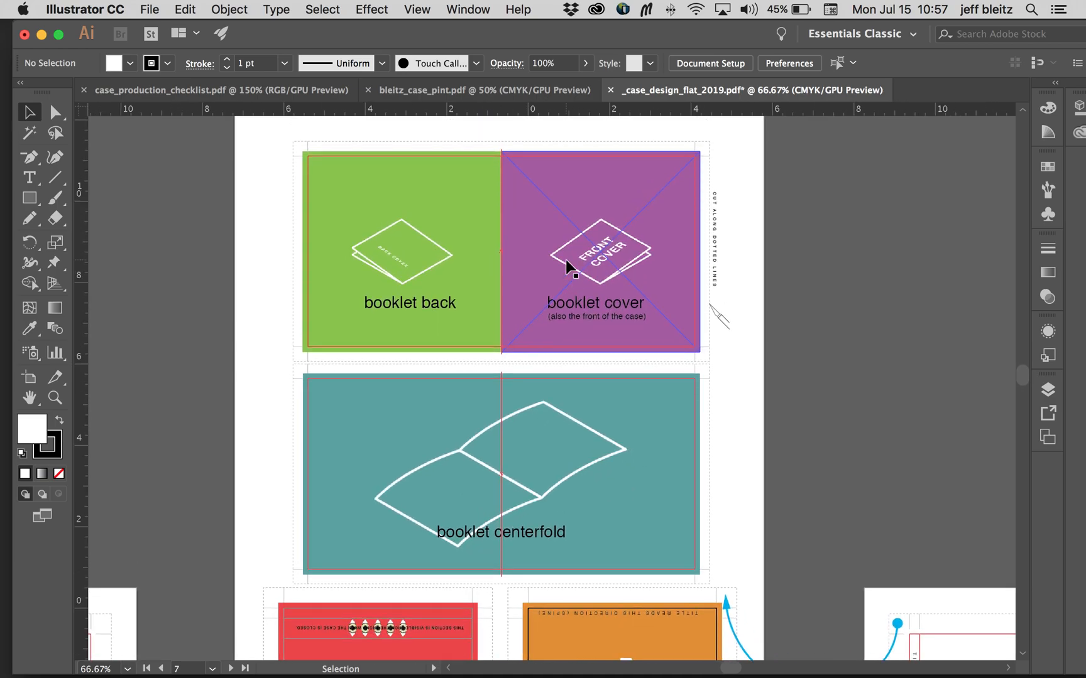
scroll(468, 465, down, 5)
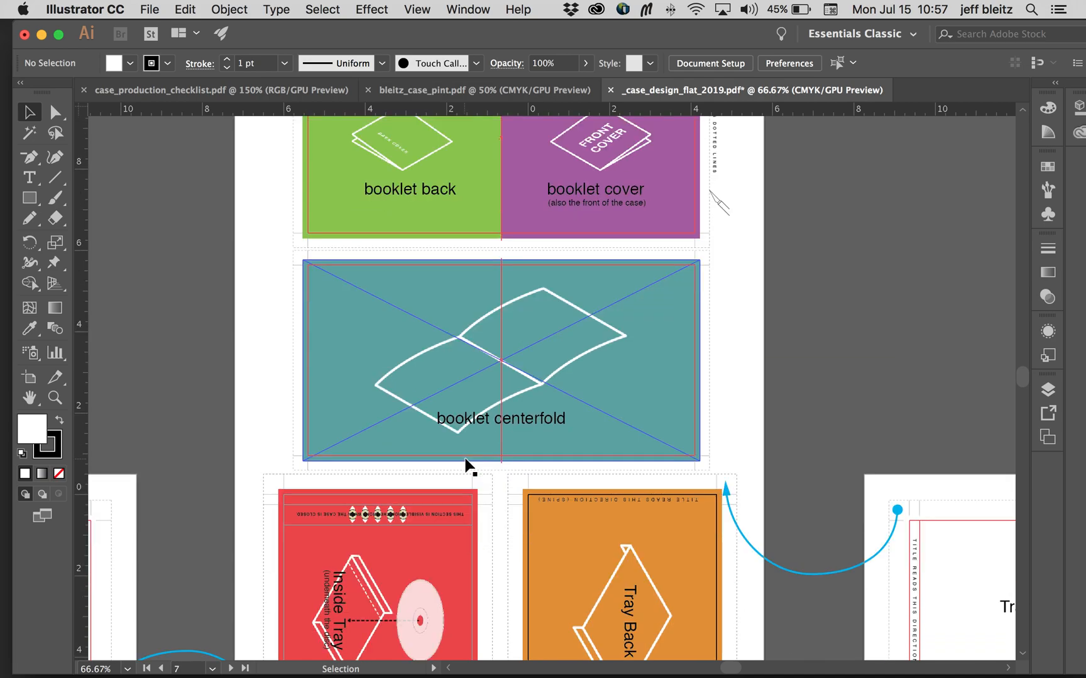
scroll(565, 379, down, 2)
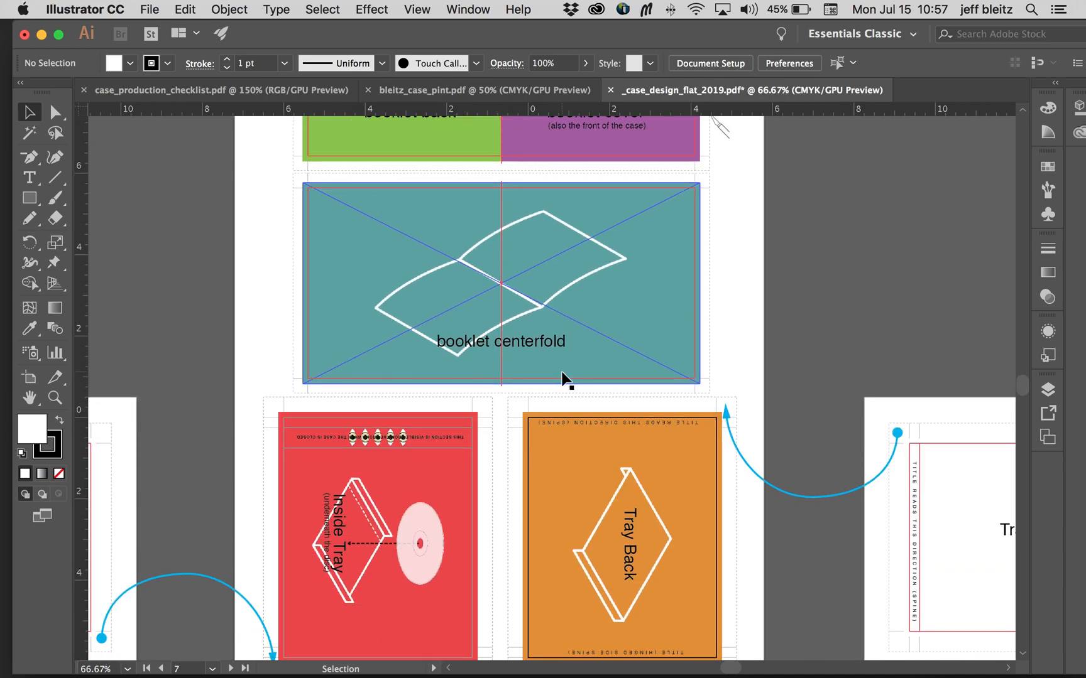
Step: In the print copy of the case design, inspect the seam between booklet back and booklet cover along the centre fold
click(487, 90)
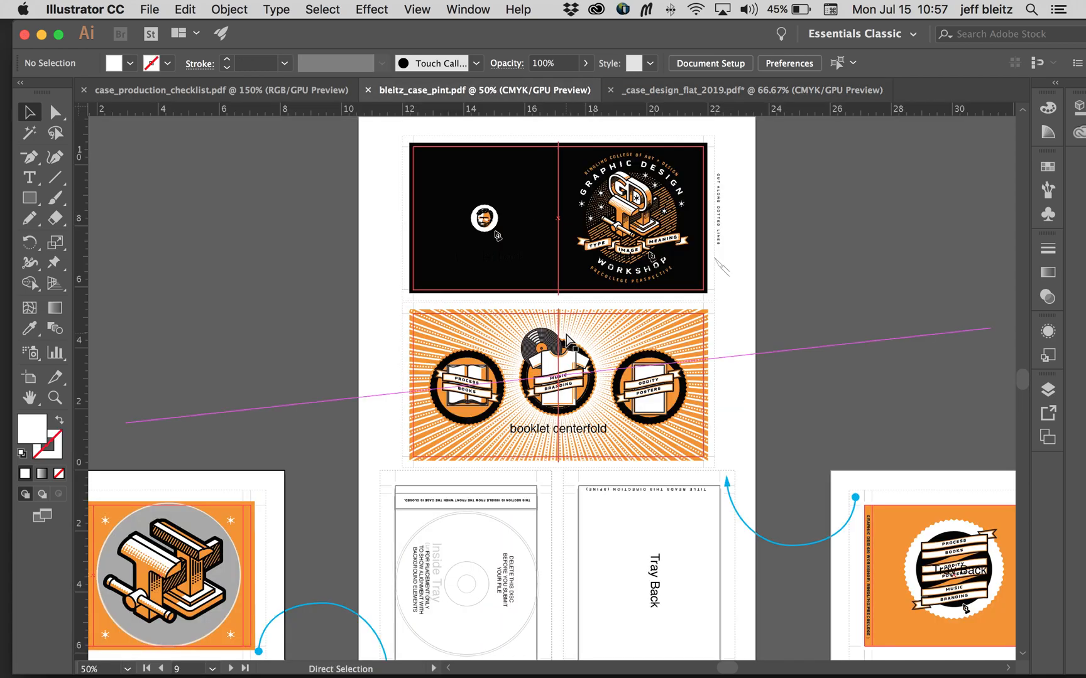
key(super+equal)
key(super+equal)
scroll(569, 341, up, 5)
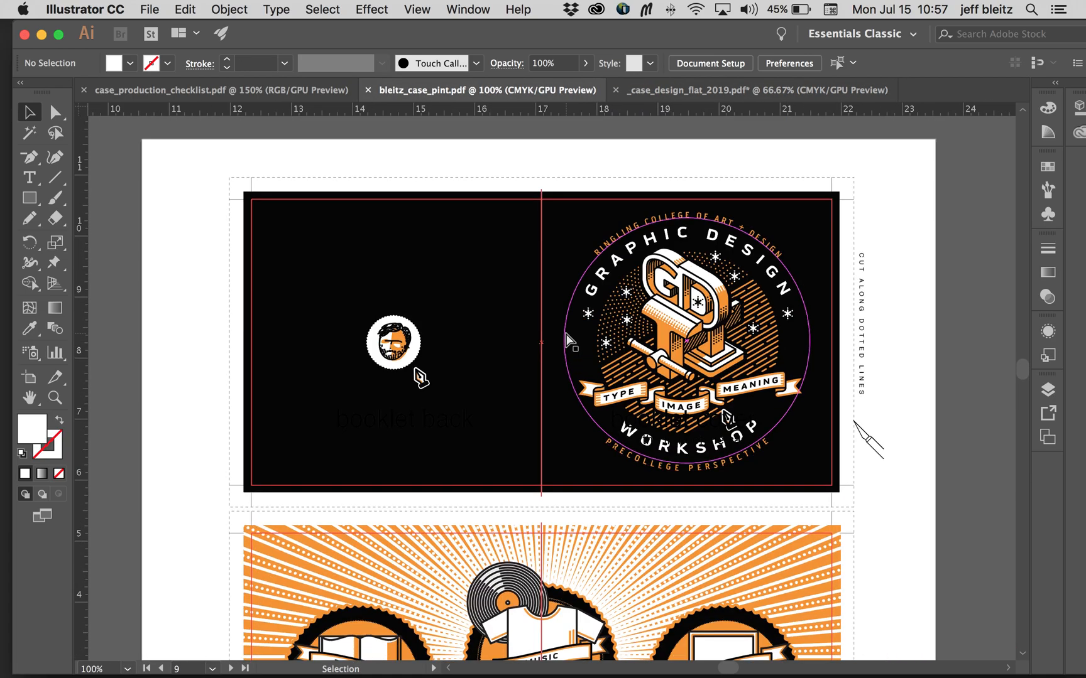
key(super+equal)
key(super+equal)
key(super+equal)
scroll(569, 341, up, 10)
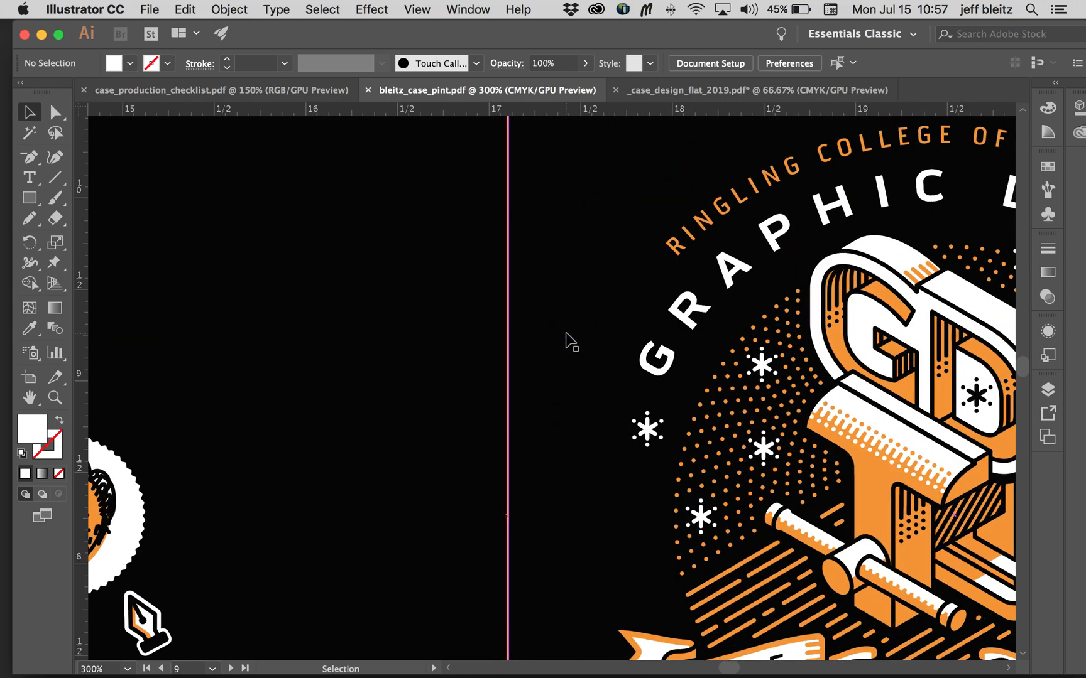
key(super+equal)
key(super+equal)
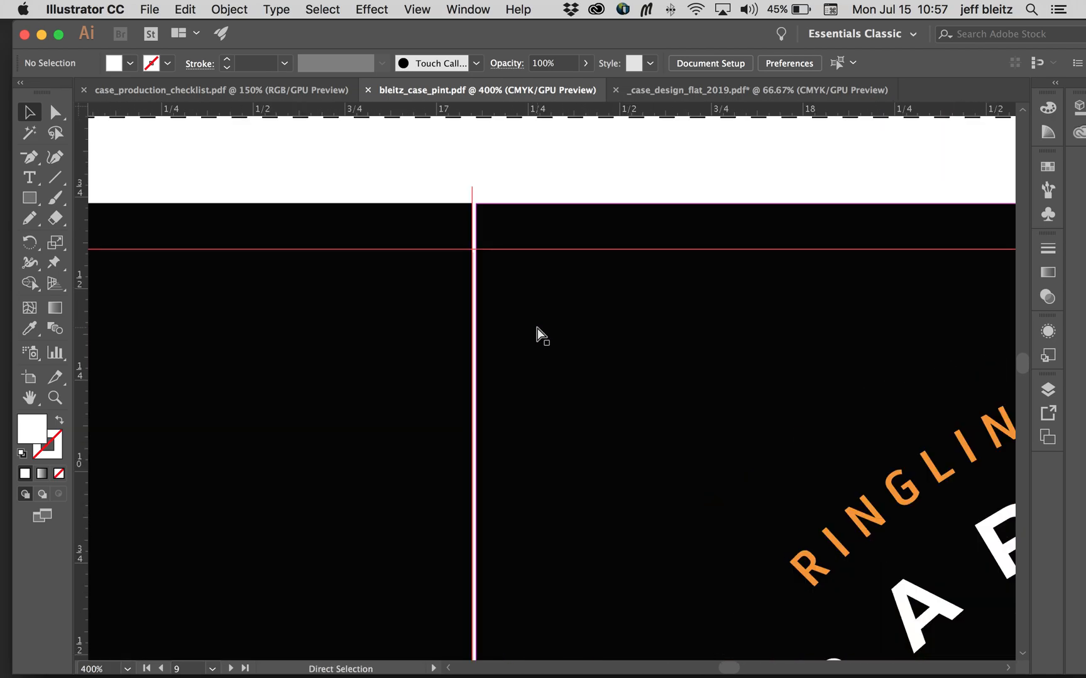
scroll(537, 327, down, 10)
scroll(537, 327, down, 10)
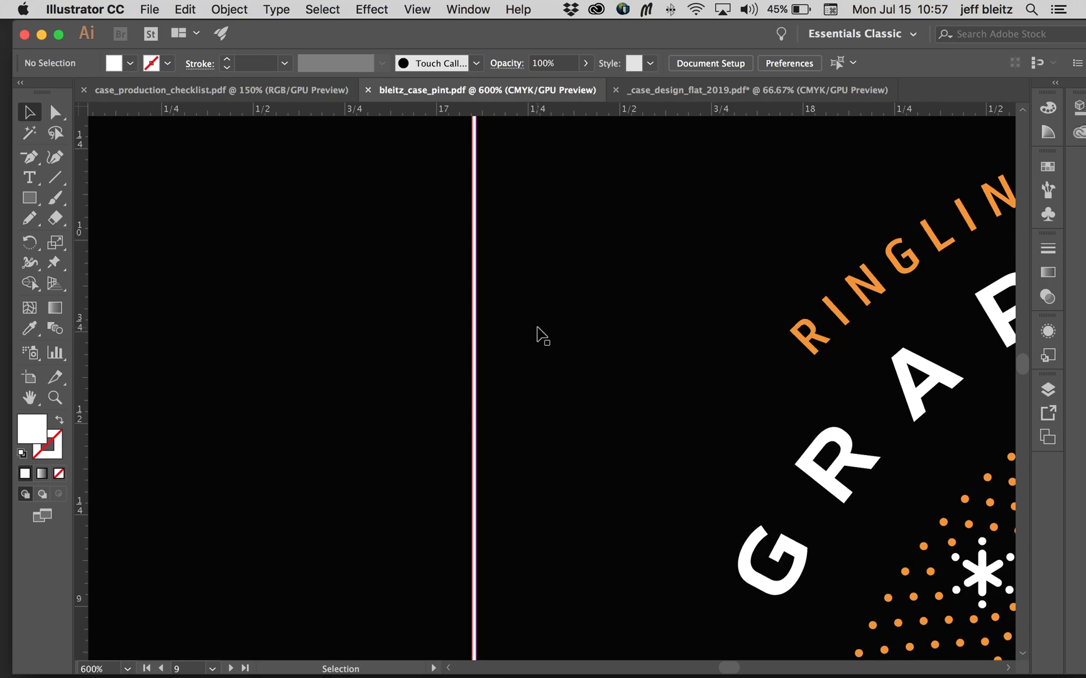
scroll(541, 335, down, 18)
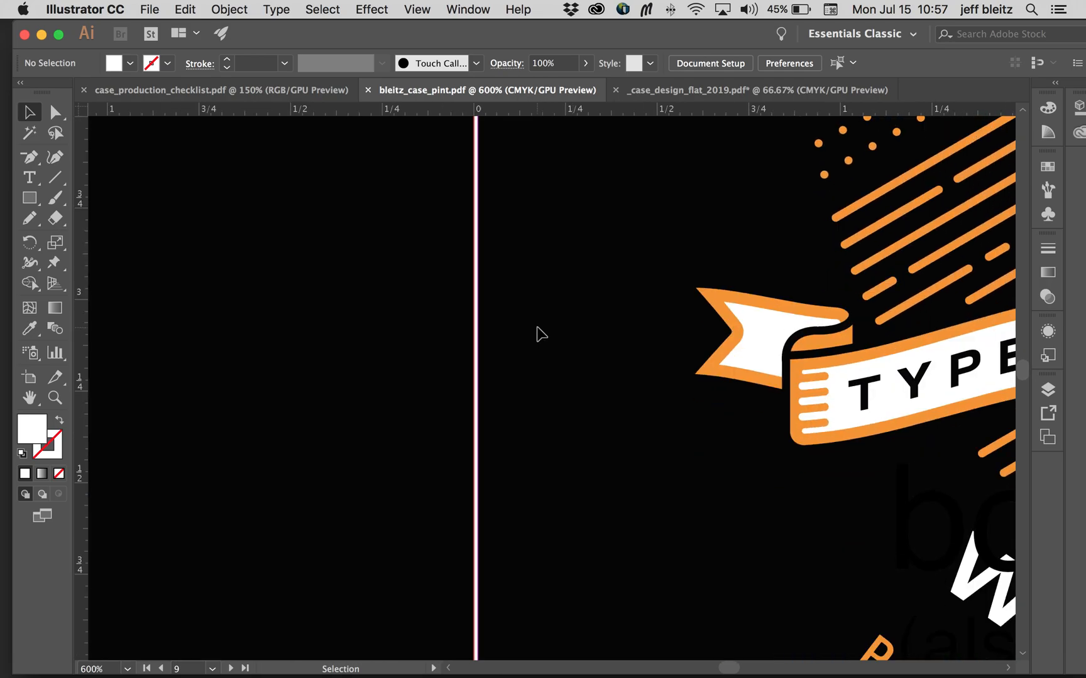
Step: Extend the inner edge of the booklet cover's black rectangle to the centre fold line to close the gap with the booklet back
click(538, 335)
scroll(531, 337, up, 7)
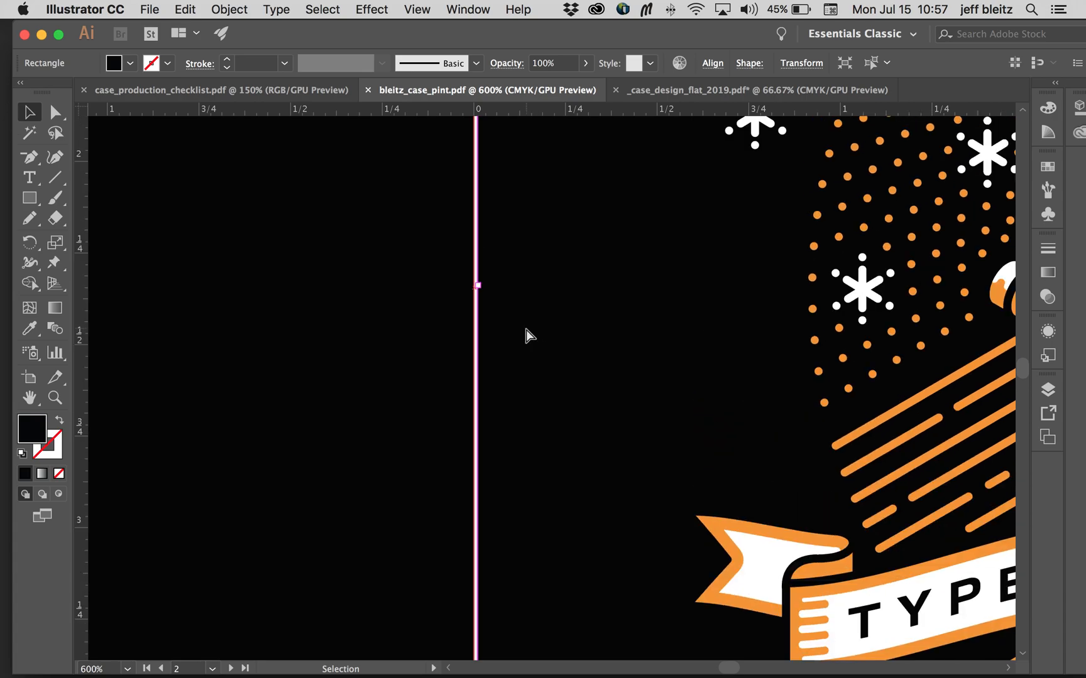
key(super+equal)
key(super+equal)
key(super+equal)
scroll(519, 333, up, 5)
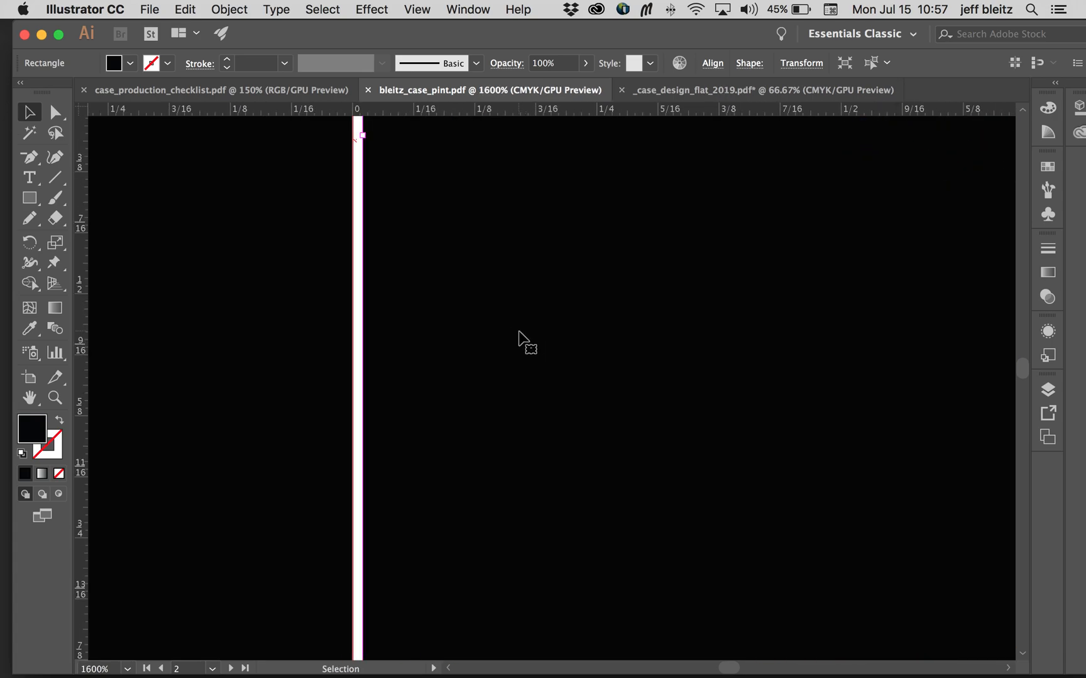
drag(382, 326, 371, 326)
click(302, 416)
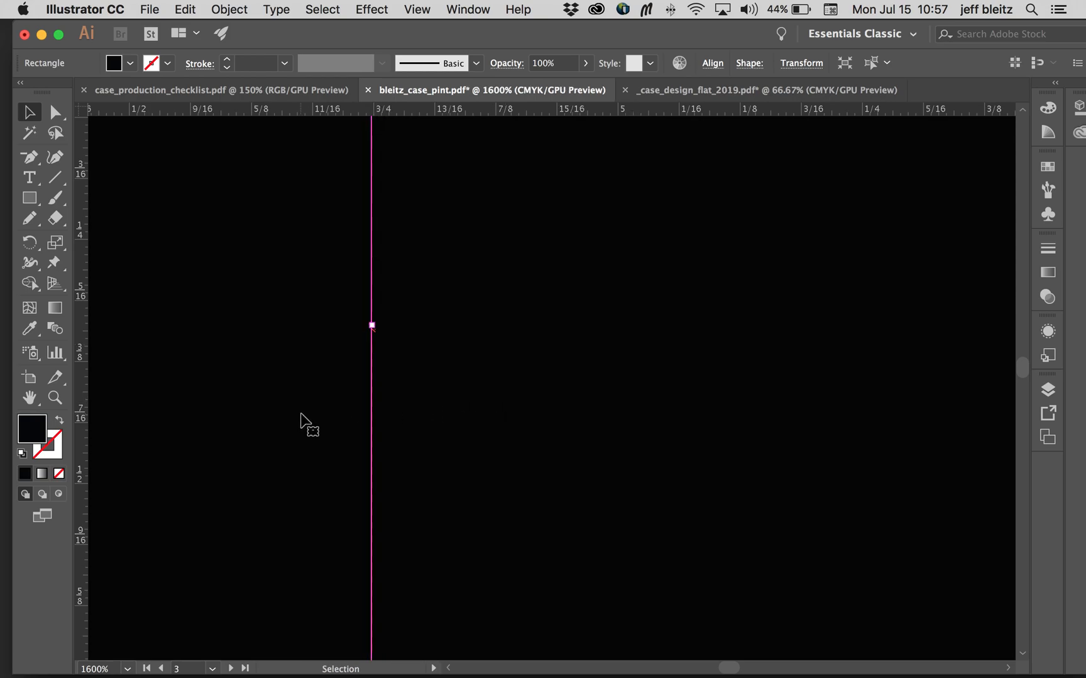
key(super+0)
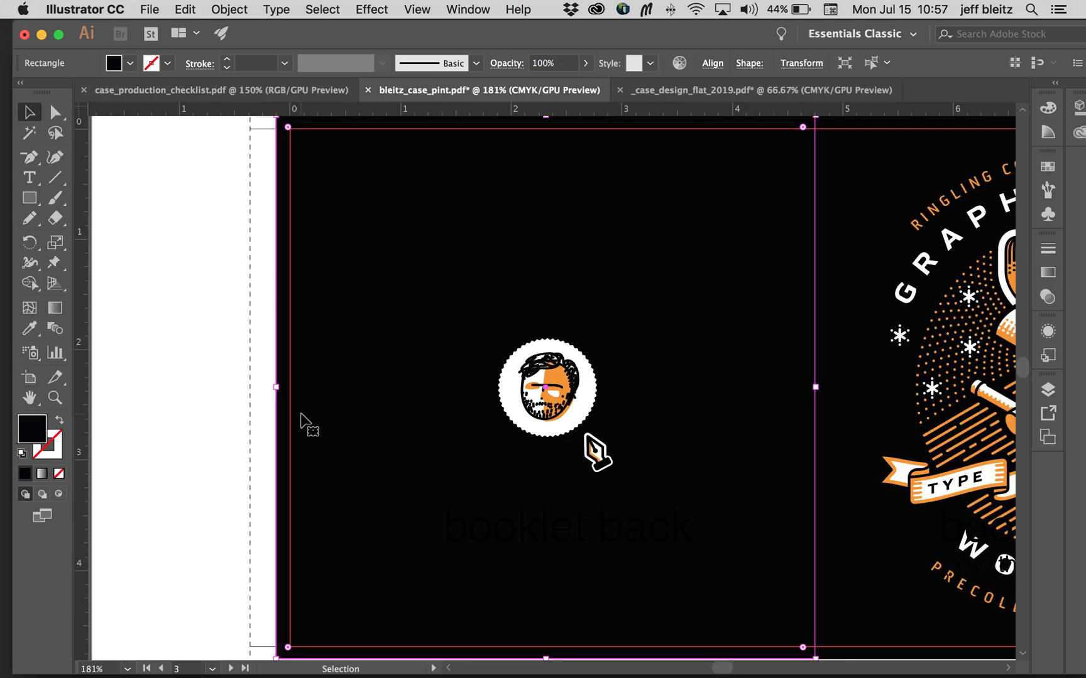
click(190, 412)
Step: Examine the bleeds and fold alignment of the booklet cover spread and booklet centerfold, including the centerfold's outer corners
scroll(314, 406, down, 3)
scroll(314, 405, right, 12)
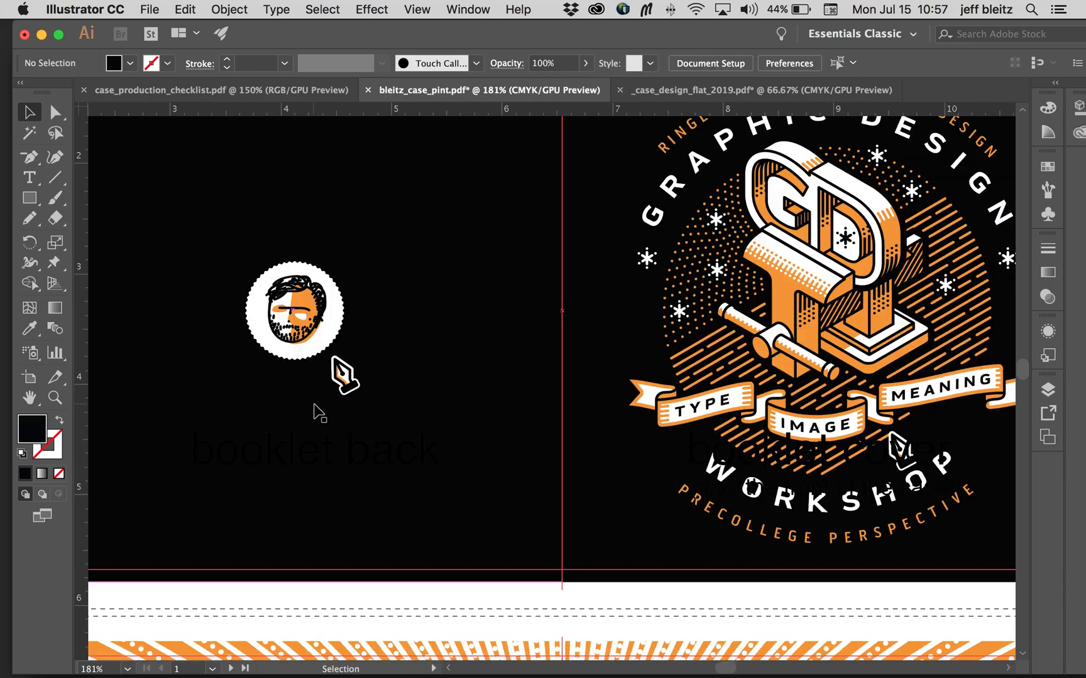
scroll(320, 413, down, 15)
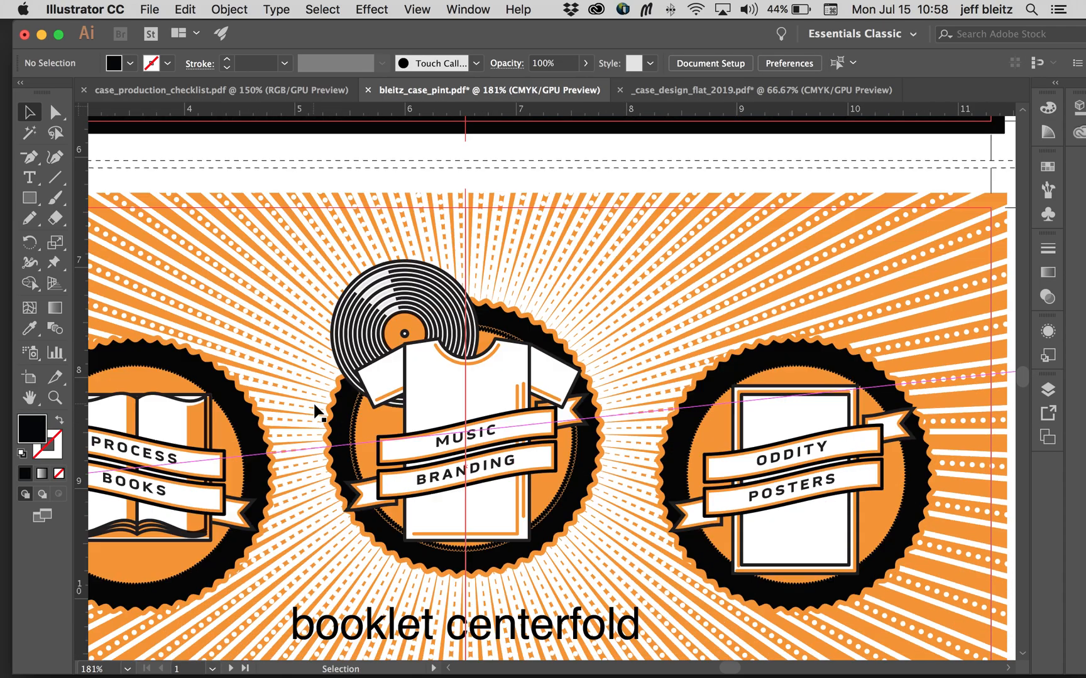
scroll(320, 413, down, 4)
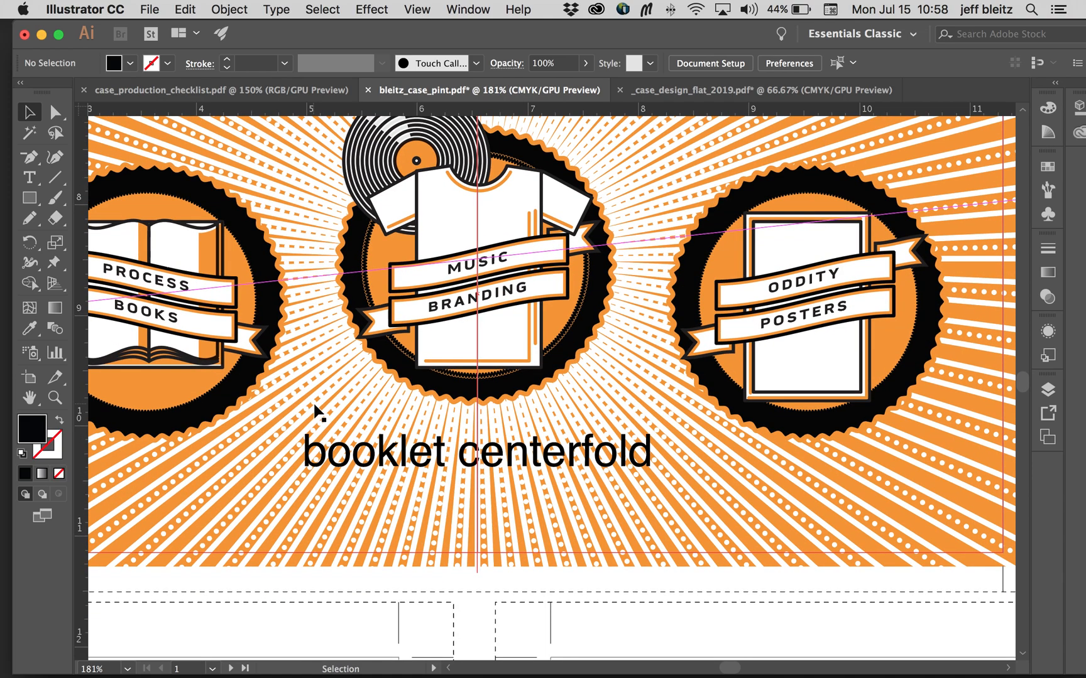
scroll(318, 411, down, 2)
scroll(319, 413, down, 5)
scroll(313, 402, right, 10)
scroll(313, 402, down, 5)
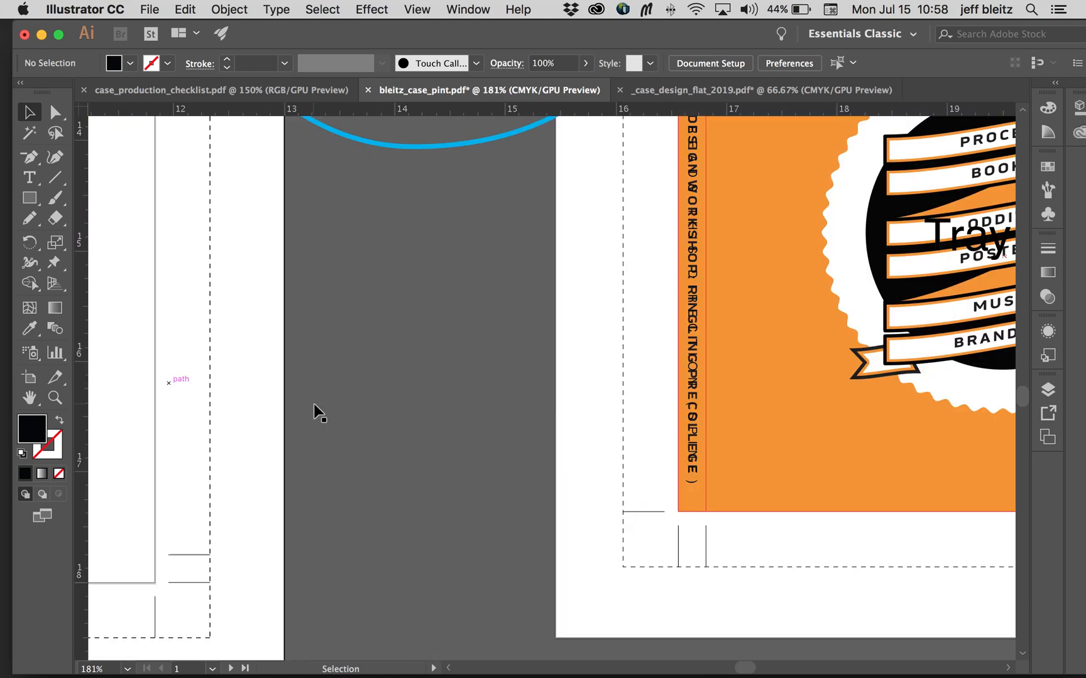
scroll(313, 401, up, 4)
scroll(312, 402, left, 3)
scroll(313, 401, up, 10)
scroll(313, 401, left, 3)
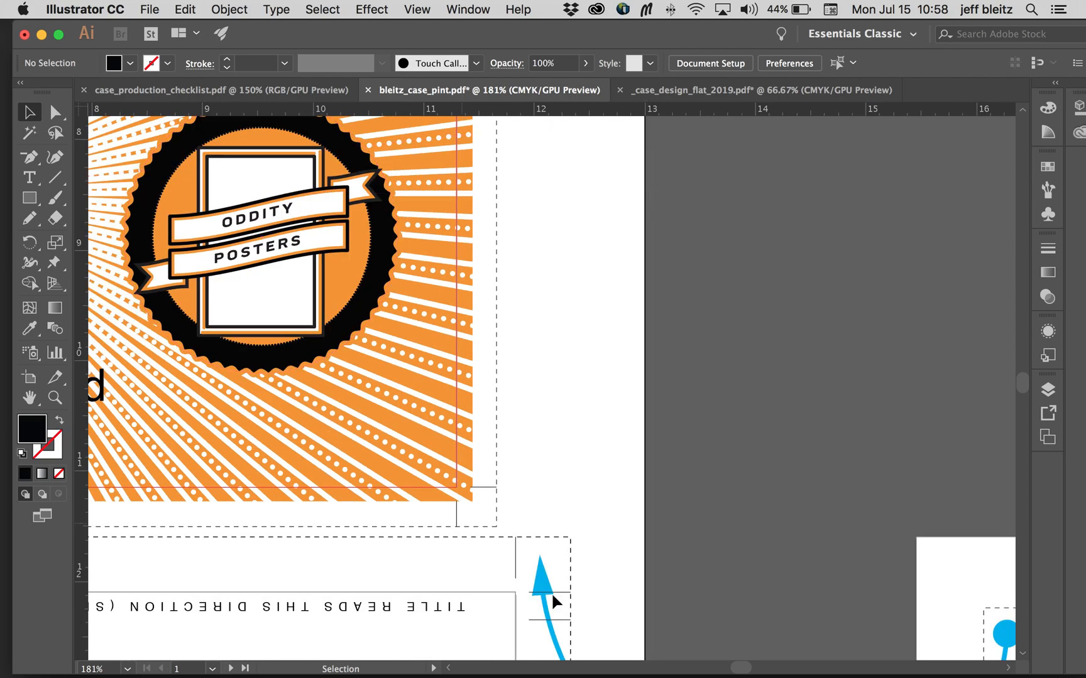
scroll(470, 464, up, 8)
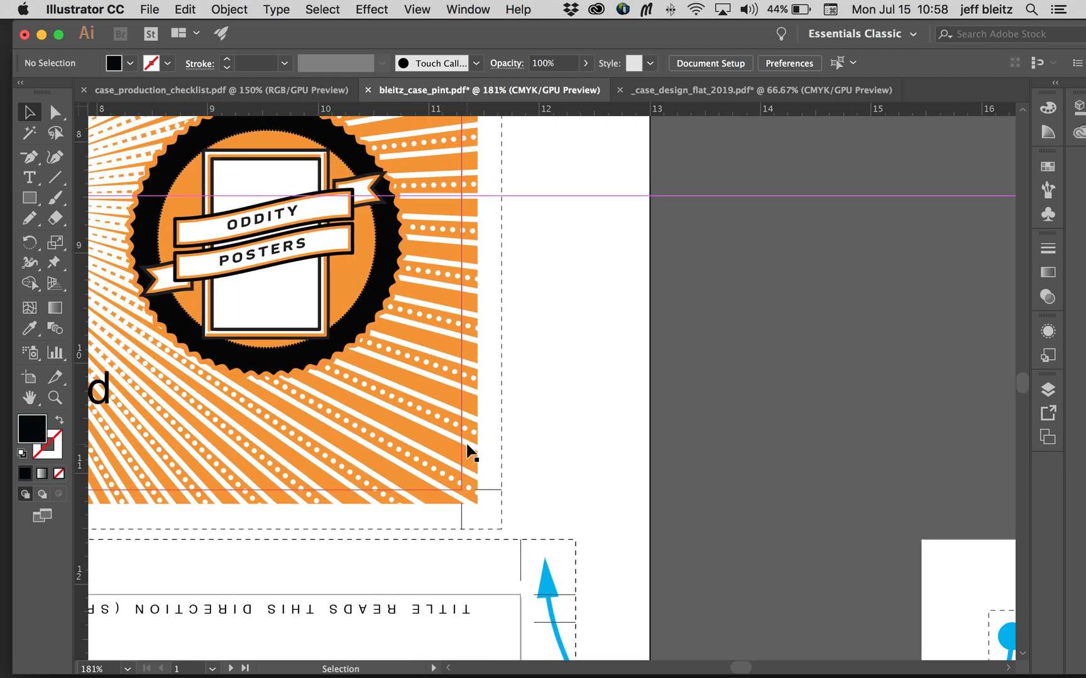
scroll(470, 465, left, 3)
scroll(467, 445, up, 1)
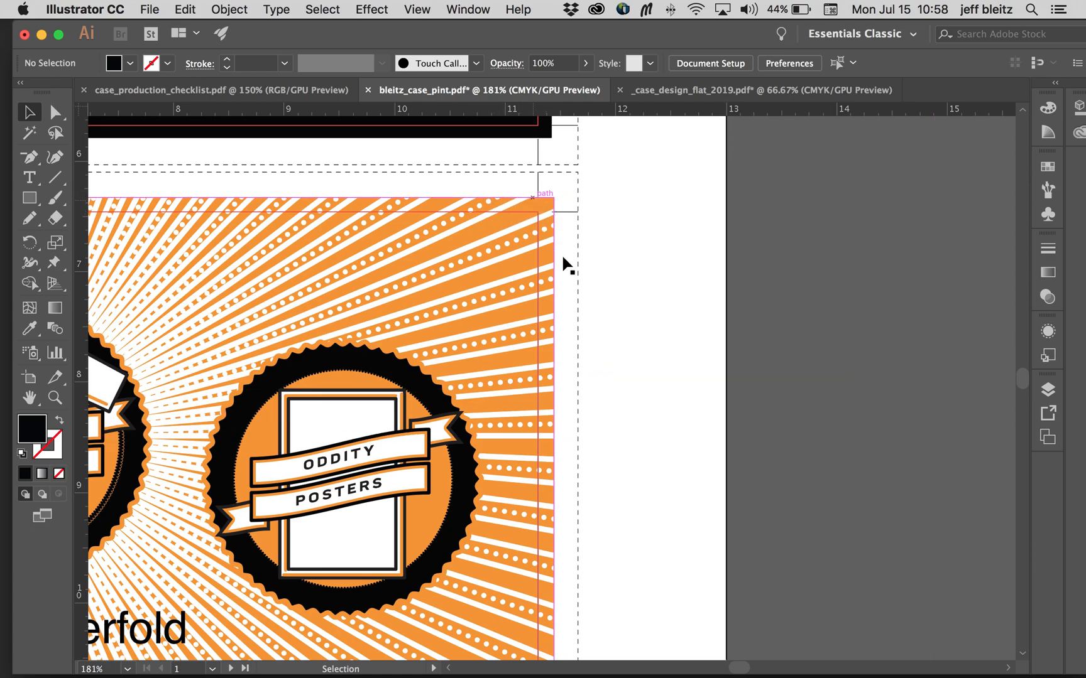
scroll(657, 393, right, 15)
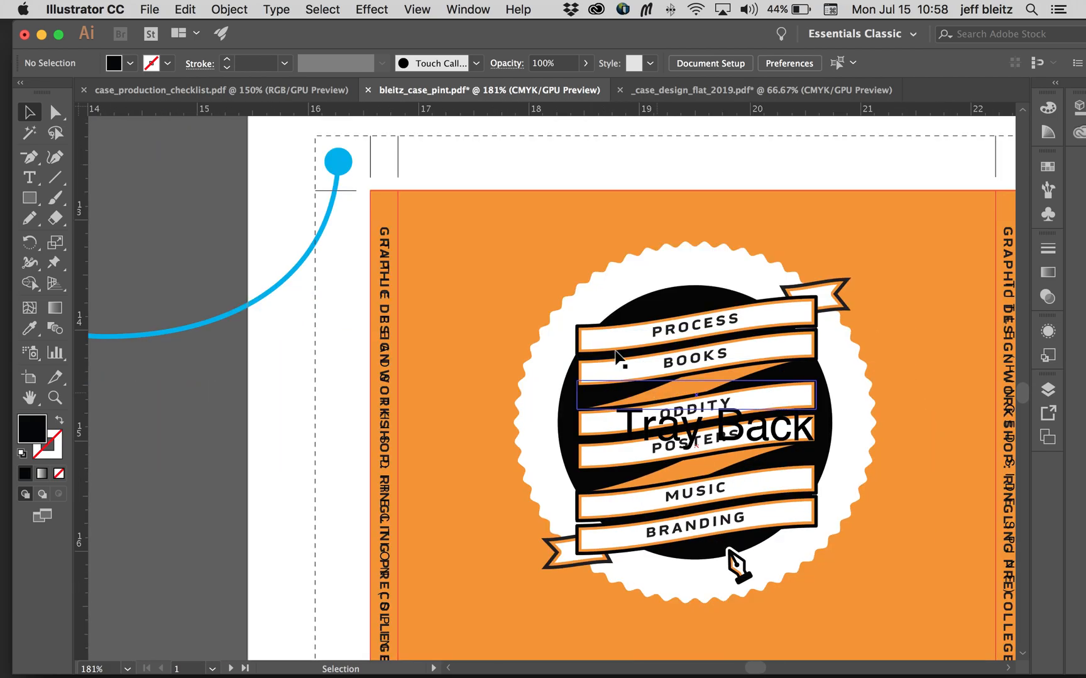
Step: Extend the top and left edges of the orange Tray Back rectangle past the trim lines, reaching about 6.03 by 4.74 in
click(480, 237)
scroll(480, 243, up, 3)
scroll(480, 243, right, 1)
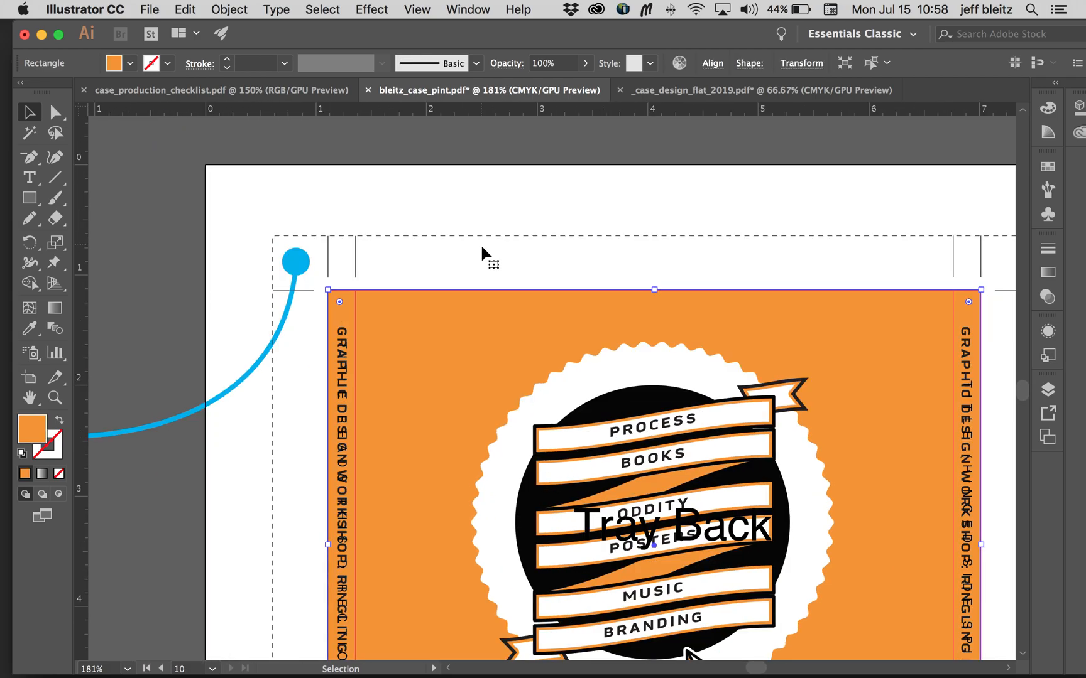
drag(657, 290, 655, 277)
scroll(568, 387, down, 1)
scroll(569, 386, down, 5)
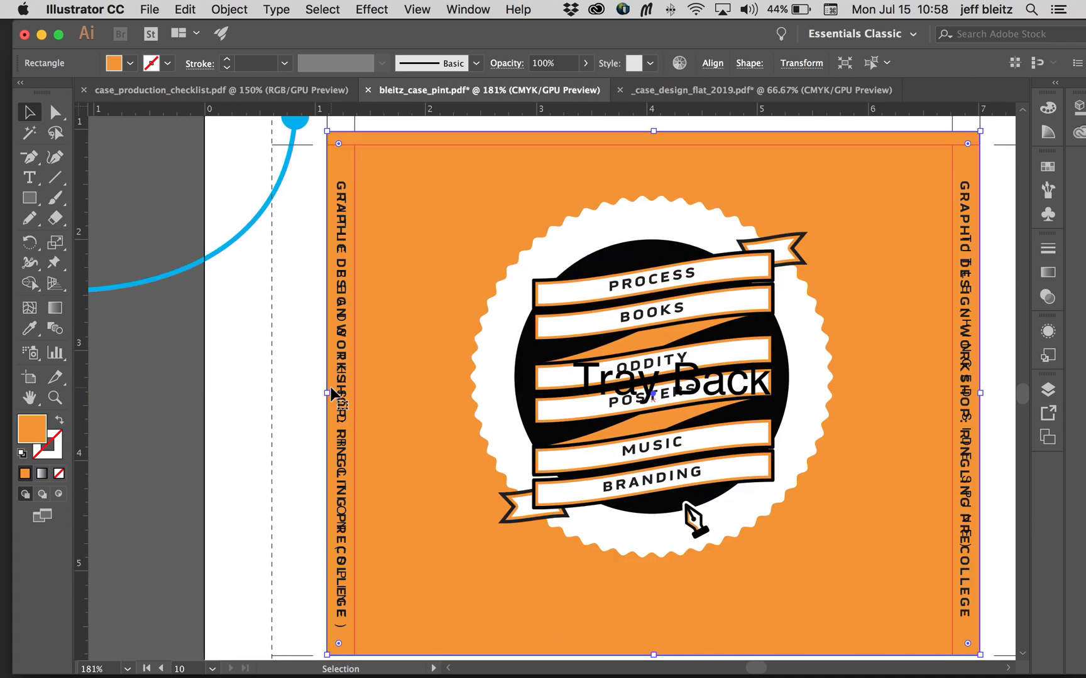
drag(327, 392, 318, 392)
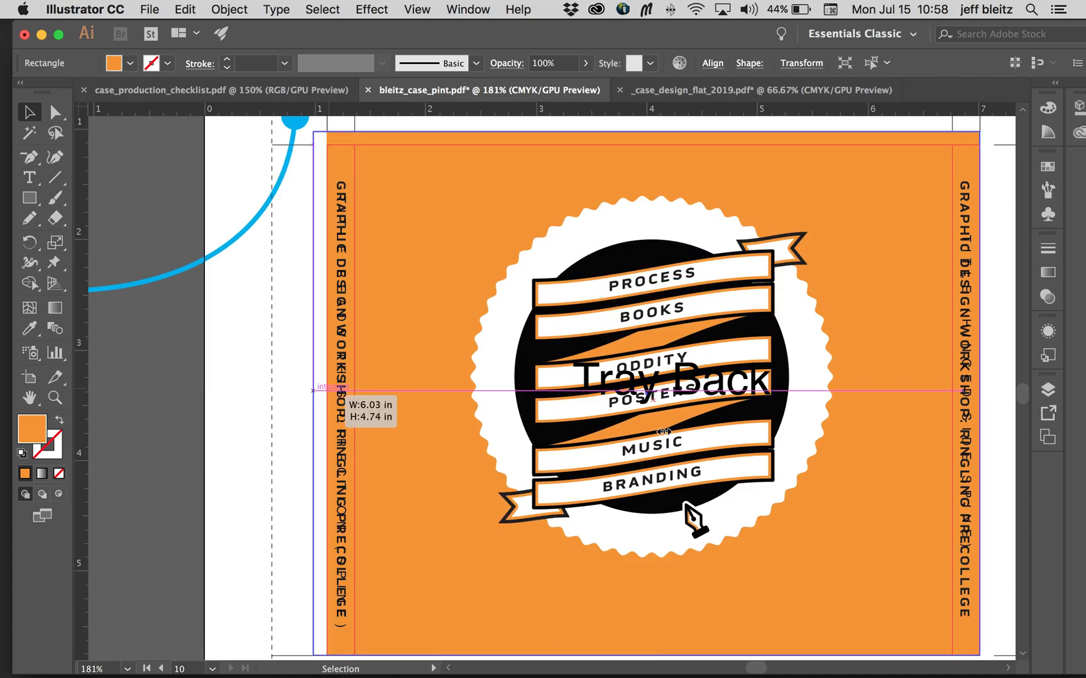
Step: Extend the bottom and right edges of the orange Tray Back rectangle past the trim lines to complete its bleed
scroll(682, 437, down, 5)
drag(651, 501, 651, 513)
scroll(693, 490, right, 3)
scroll(692, 490, up, 4)
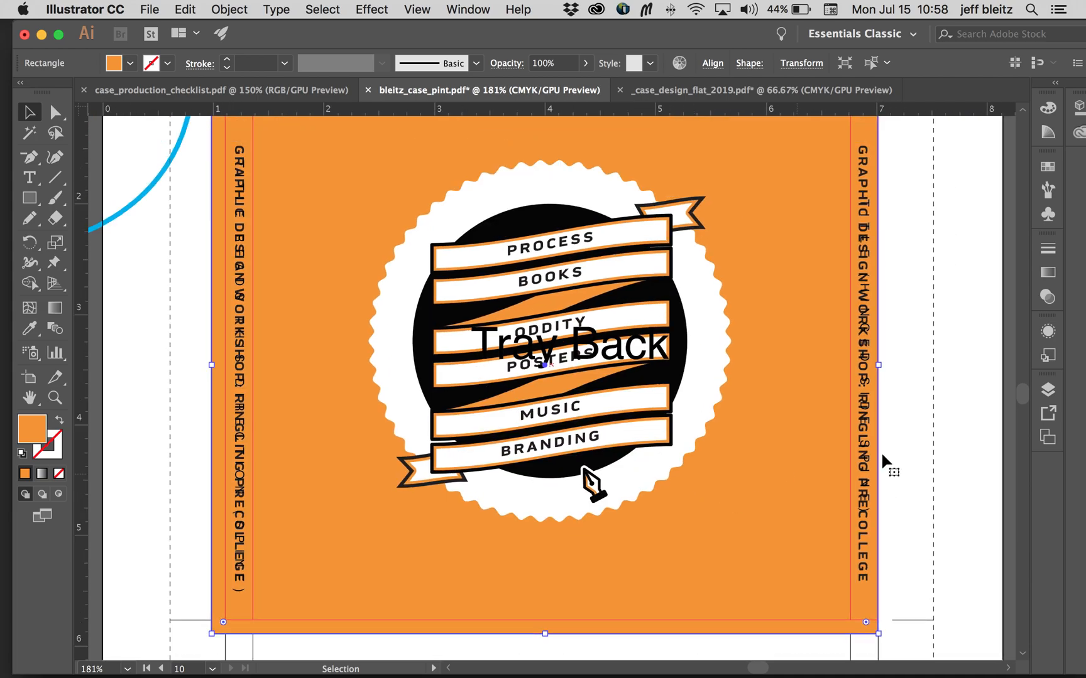
drag(877, 365, 893, 365)
click(948, 366)
key(super+minus)
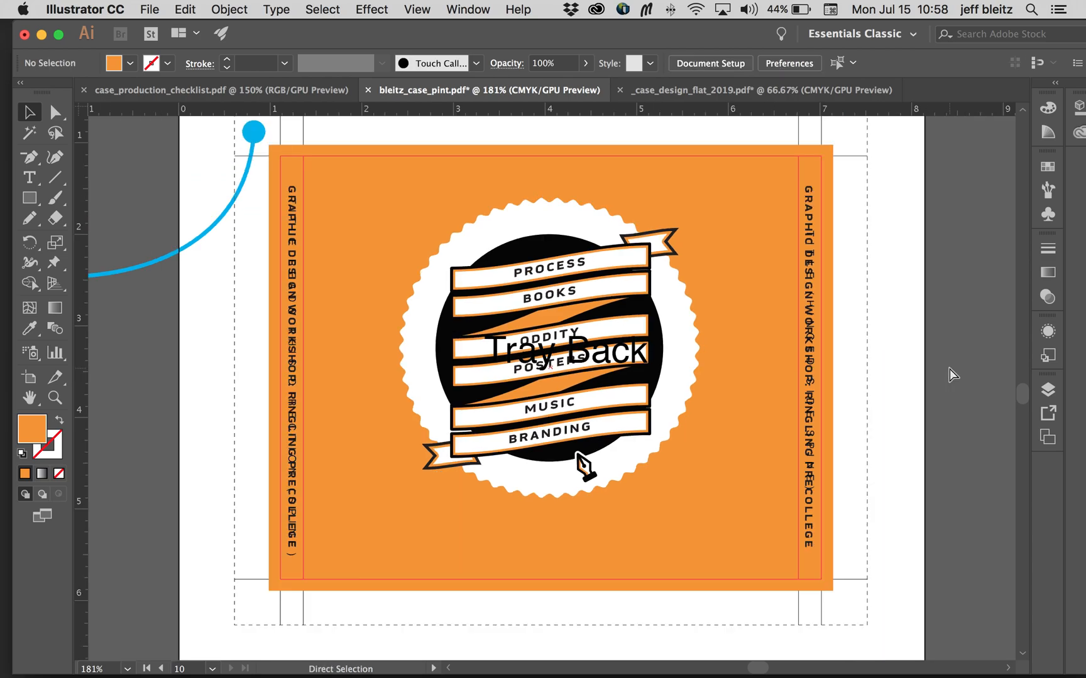
Step: Review the overall case layout, the checklist item on deleting the disc preview layer, and the disc artwork on the inside tray
scroll(950, 367, up, 2)
scroll(949, 368, left, 2)
key(super+minus)
key(super+minus)
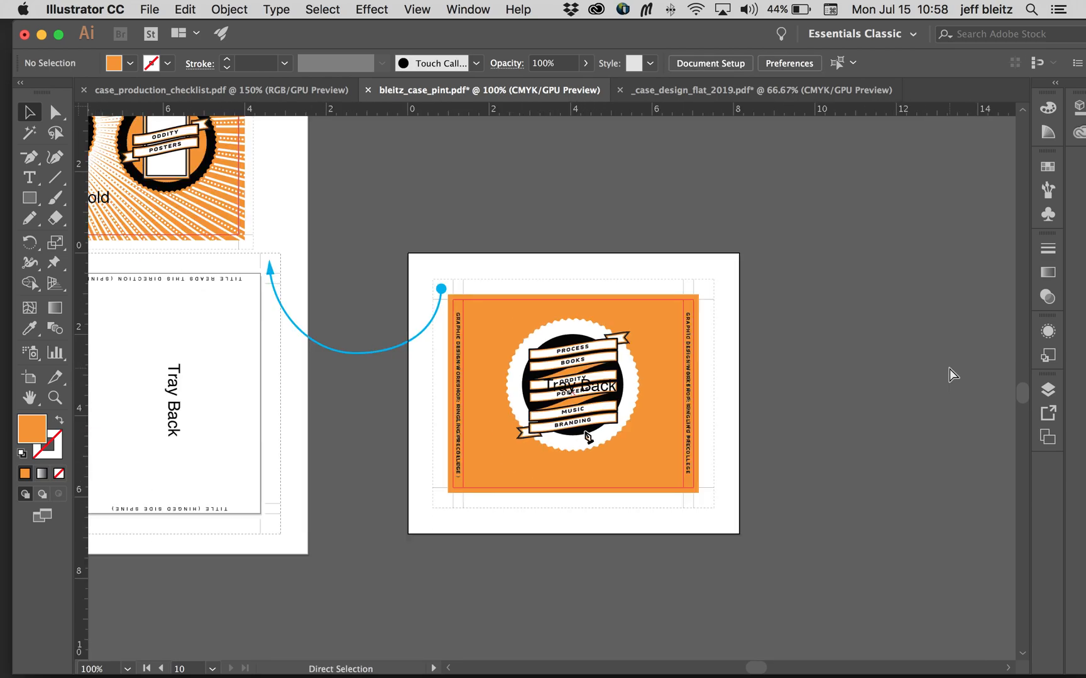
scroll(275, 272, up, 3)
scroll(274, 272, left, 8)
scroll(275, 272, up, 2)
scroll(275, 271, left, 3)
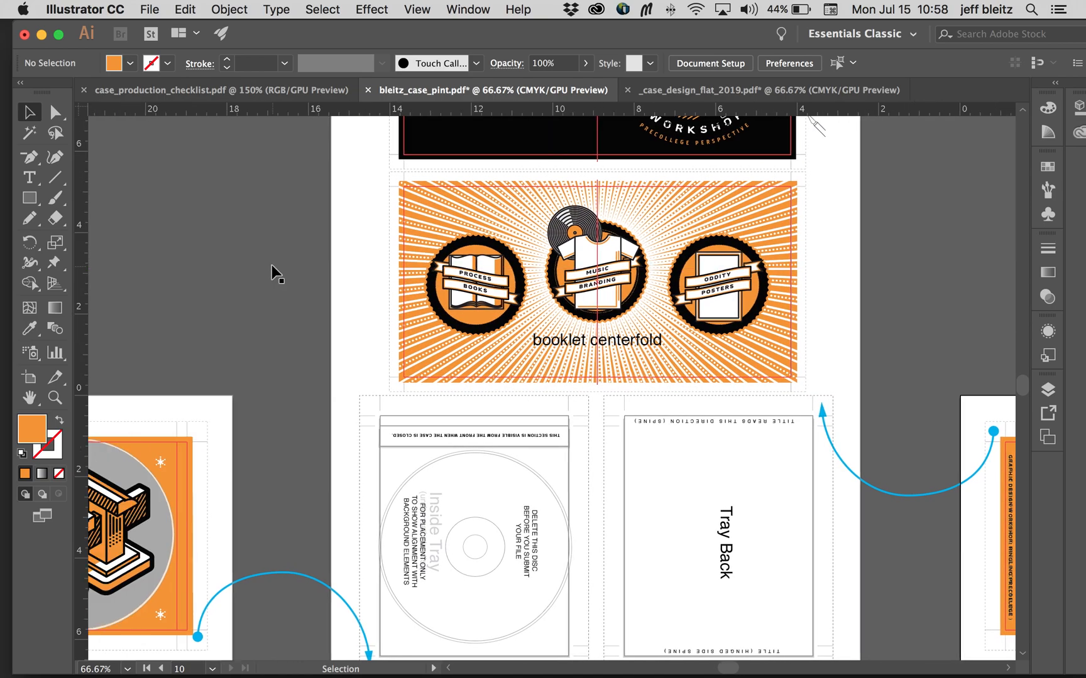
click(233, 90)
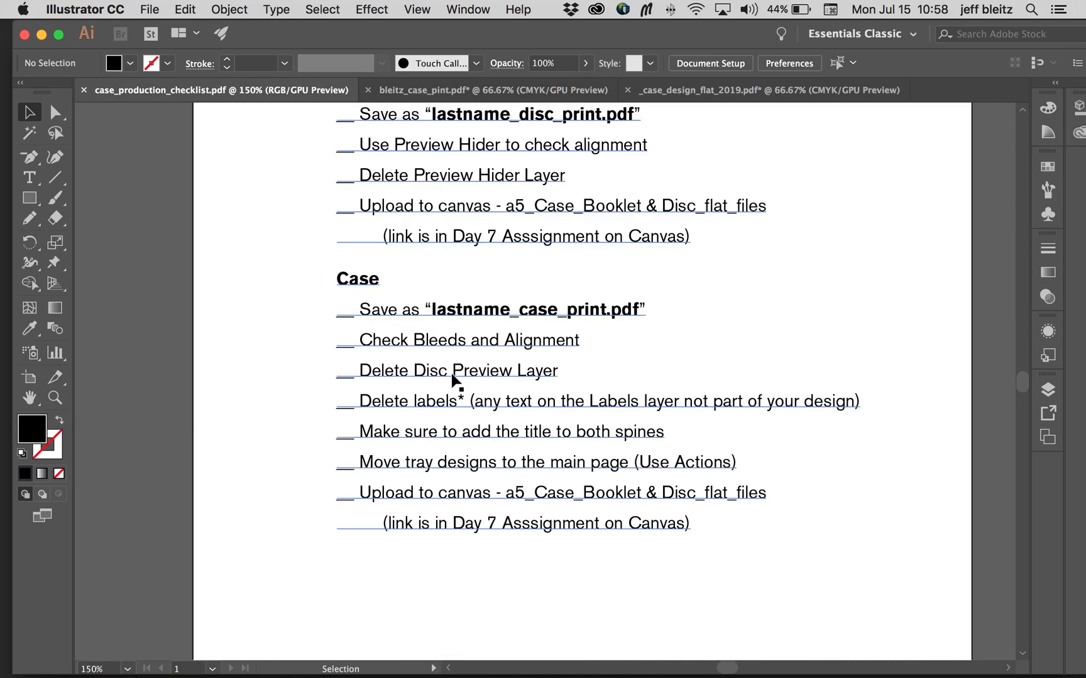
click(504, 92)
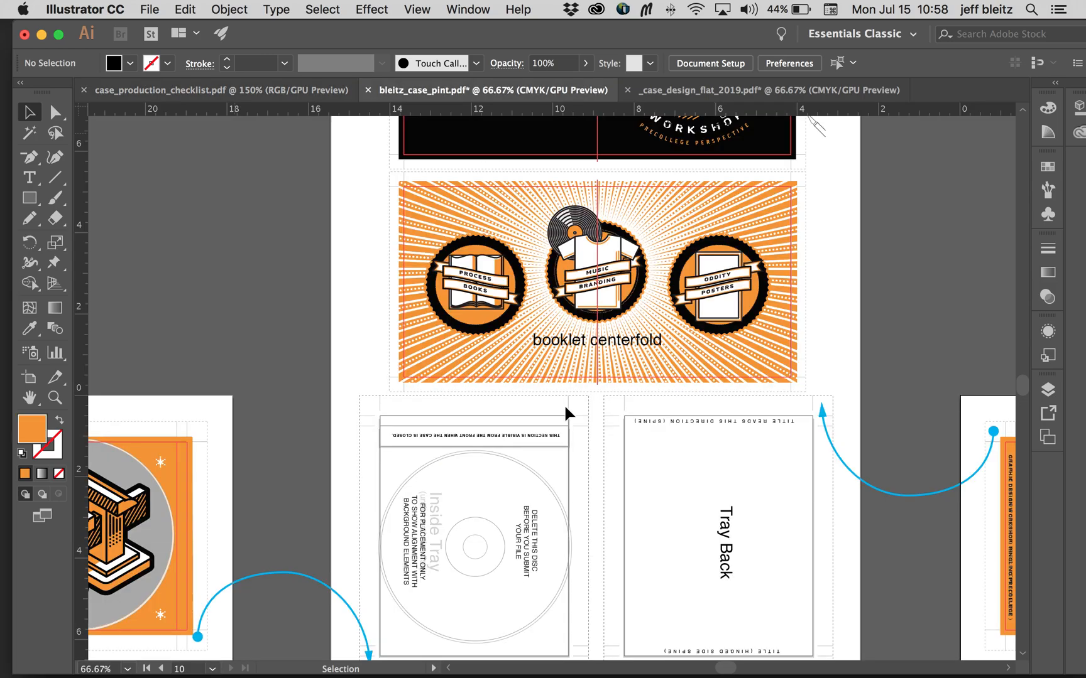
scroll(562, 409, down, 3)
scroll(562, 409, left, 6)
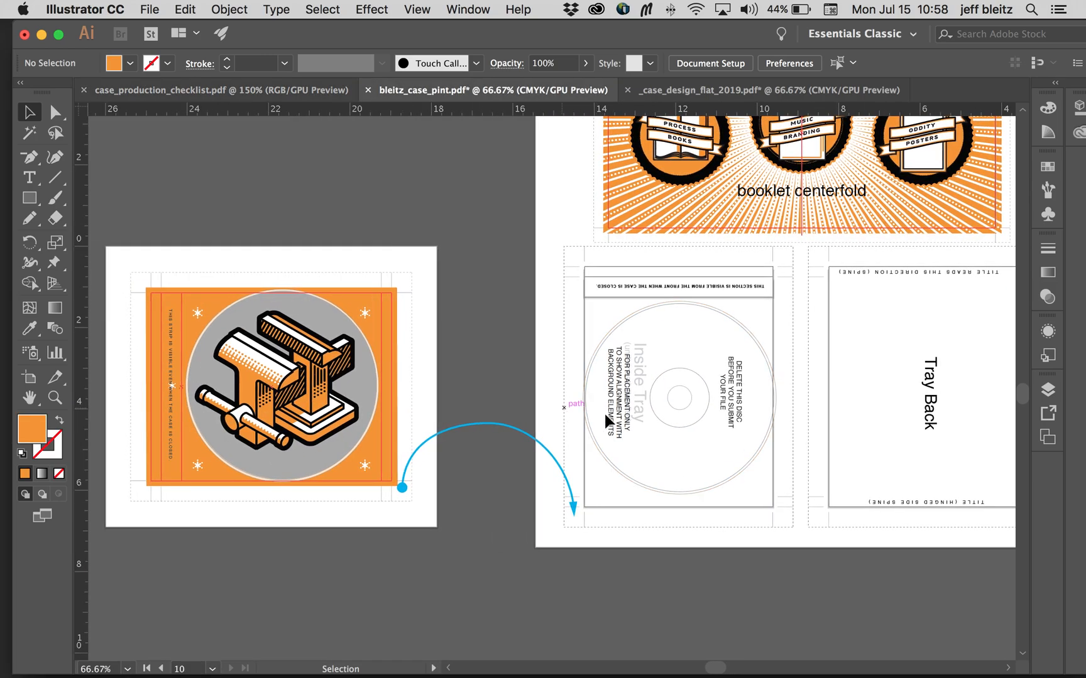
Step: Toggle the disc preview layer's visibility to check what it contains, and delete the layer with its artwork
click(1048, 389)
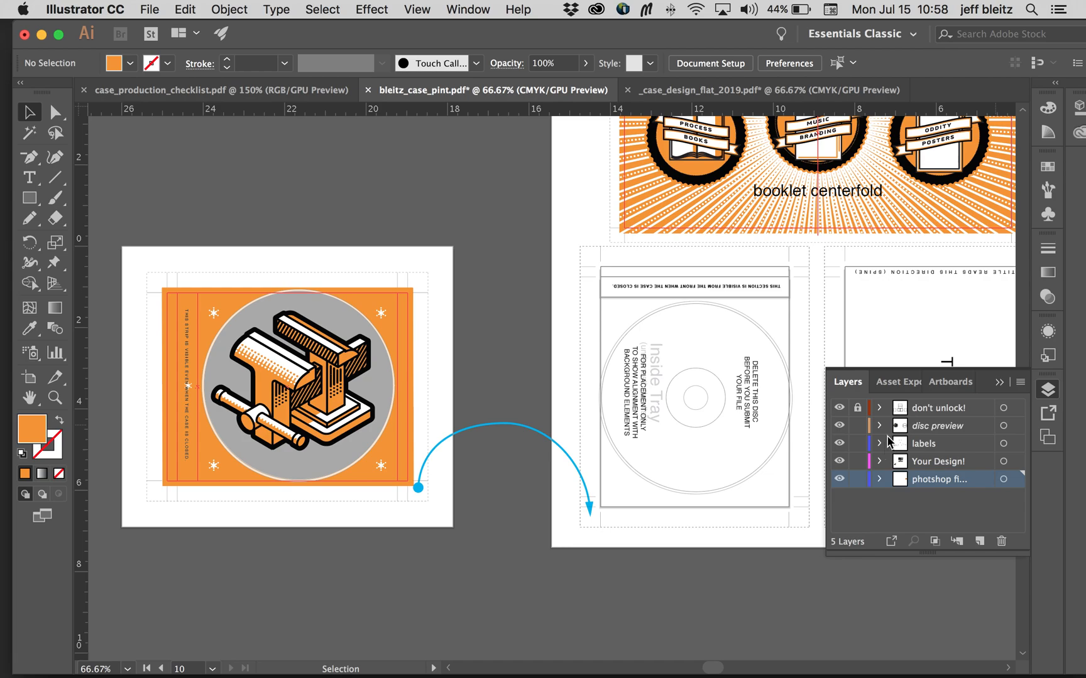
click(945, 427)
click(838, 427)
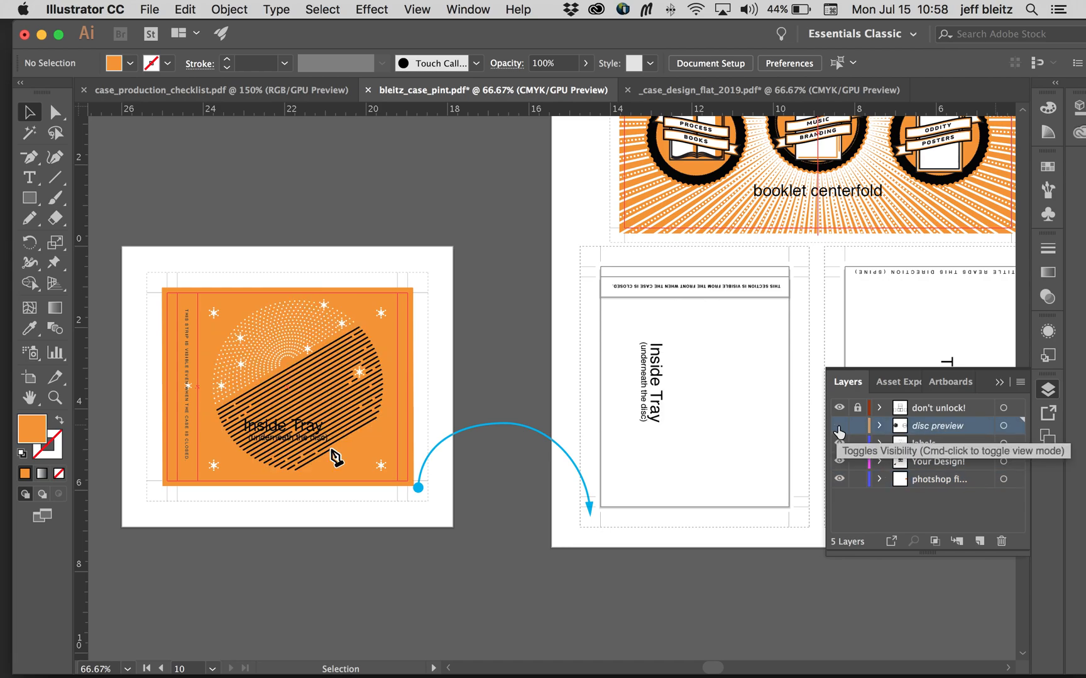
click(838, 427)
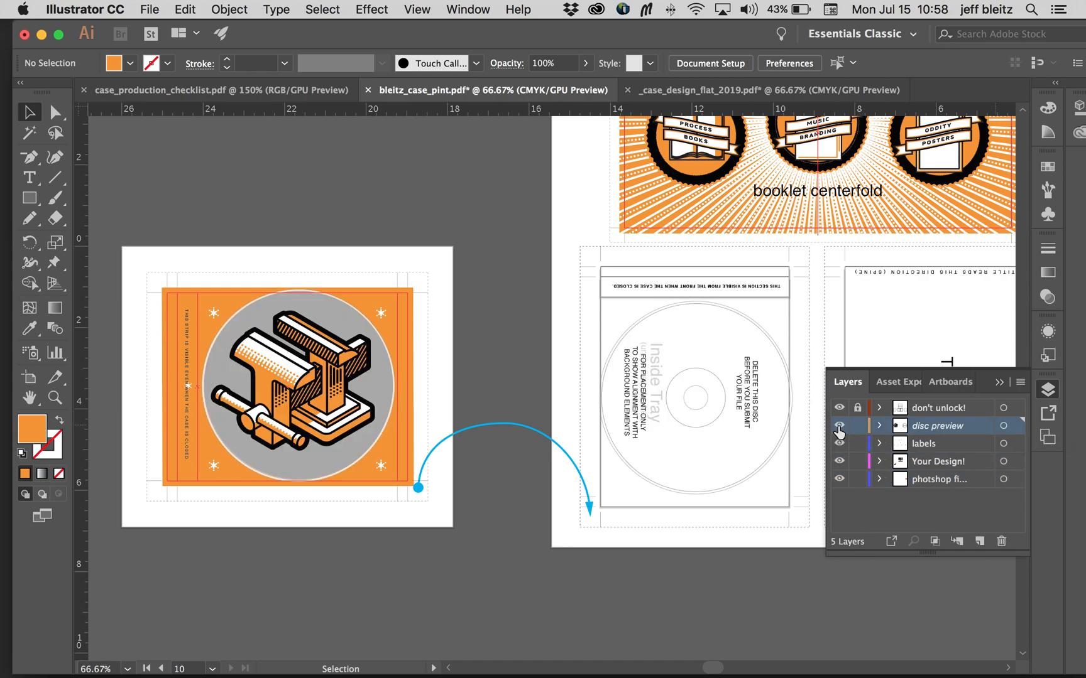
click(838, 428)
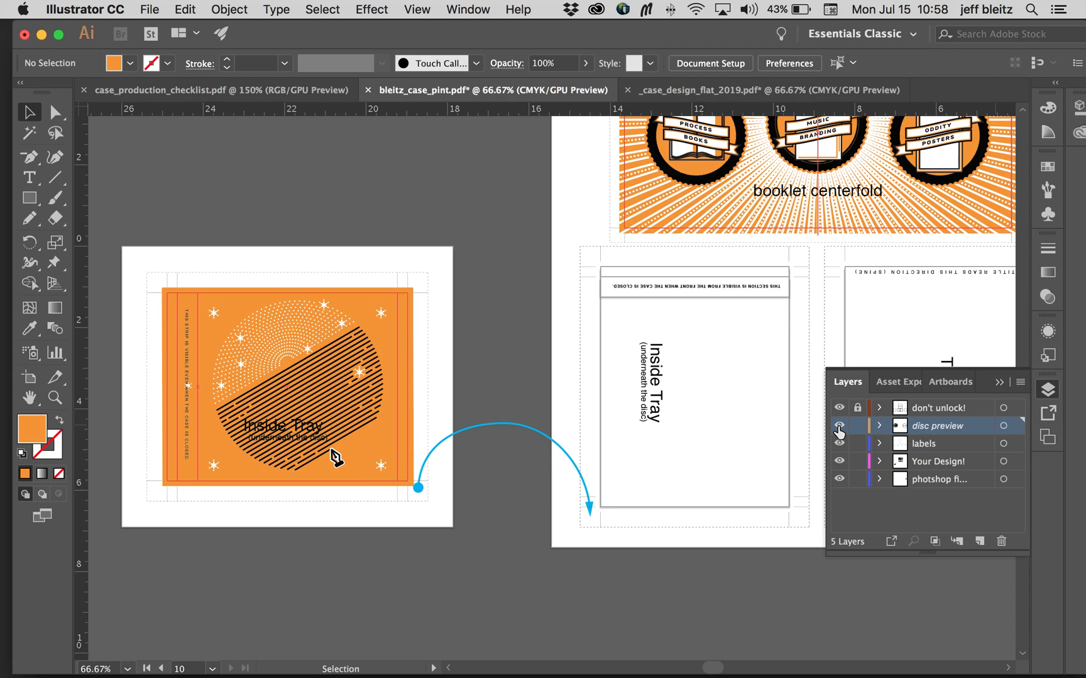
click(837, 427)
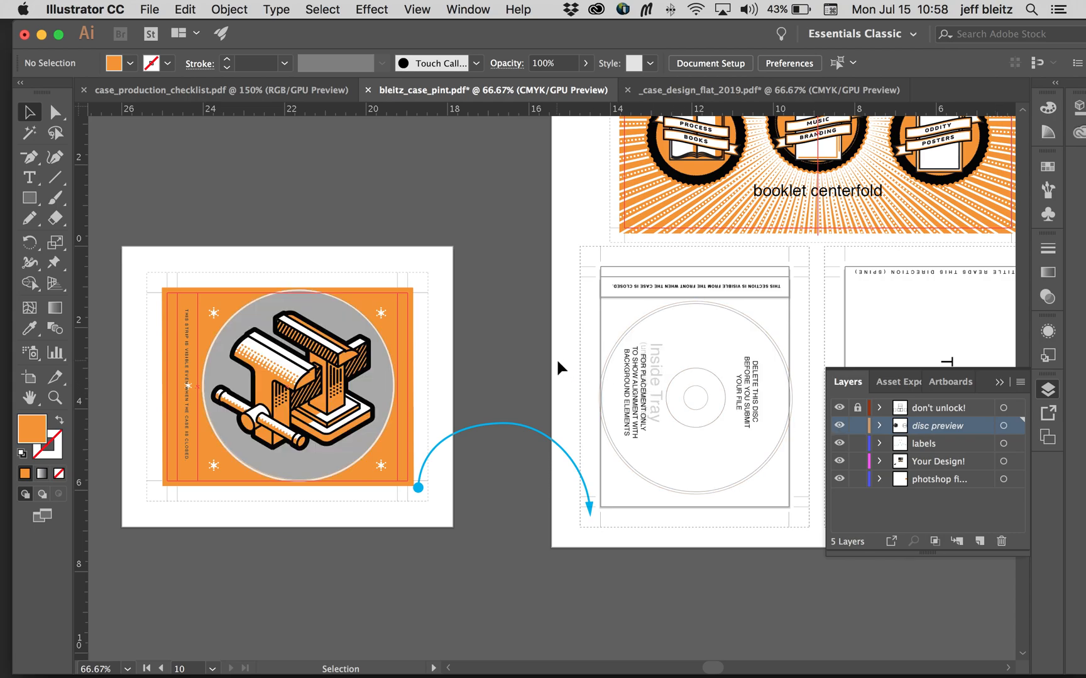
click(1000, 544)
click(705, 377)
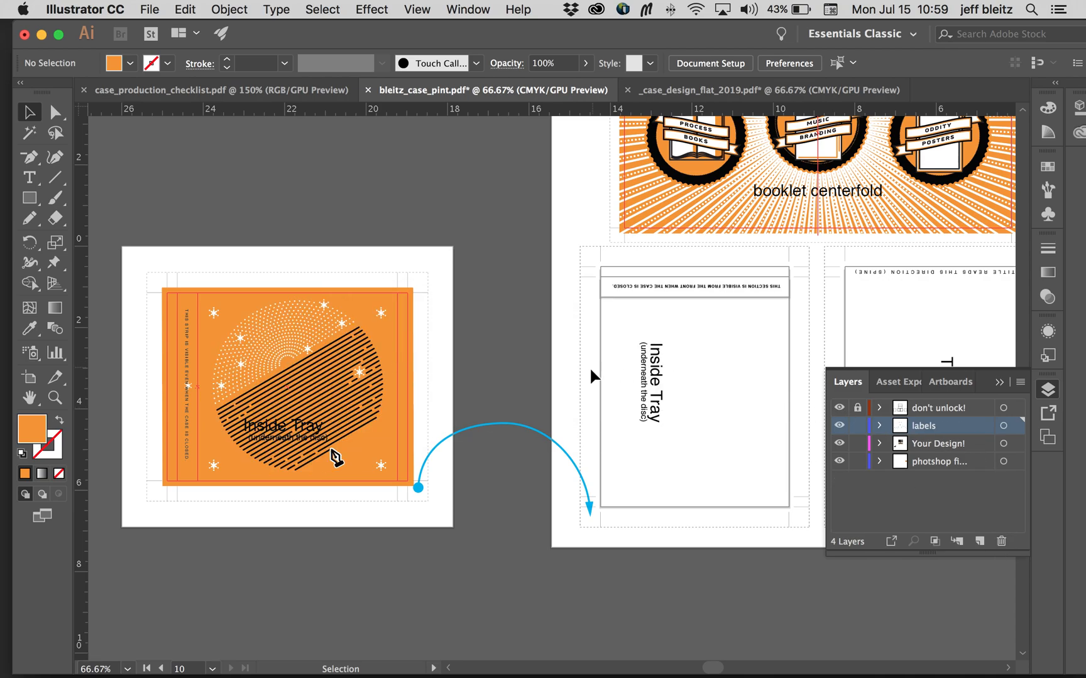
Step: Read the checklist item about deleting labels in case_production_checklist.pdf and return to the print copy of the case design
scroll(586, 372, right, 1)
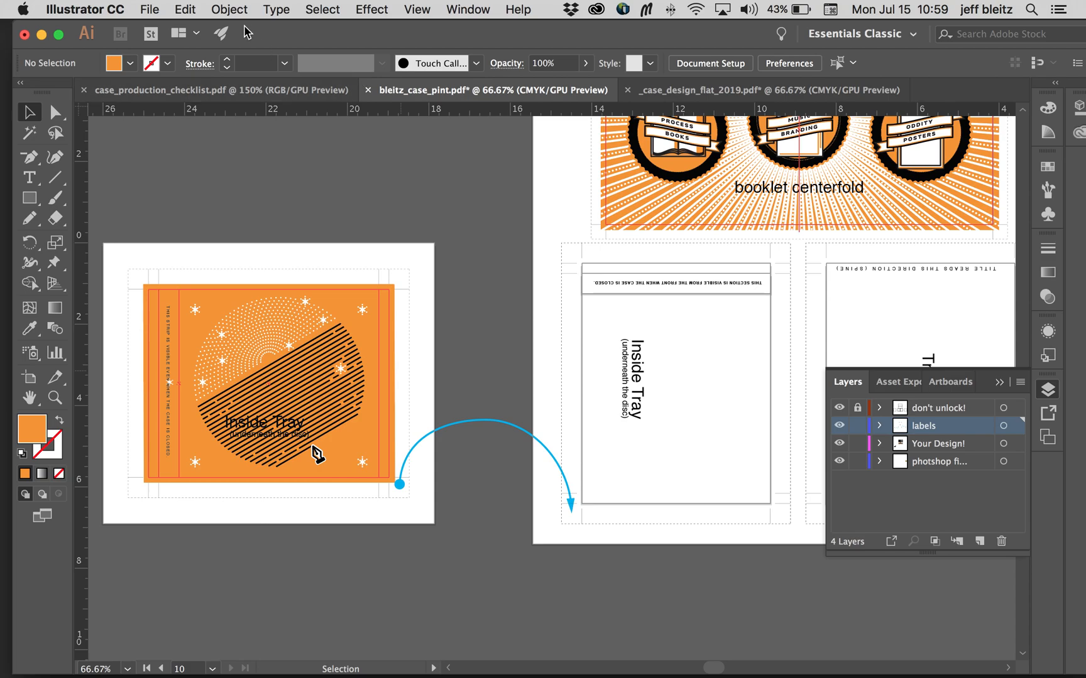
click(224, 91)
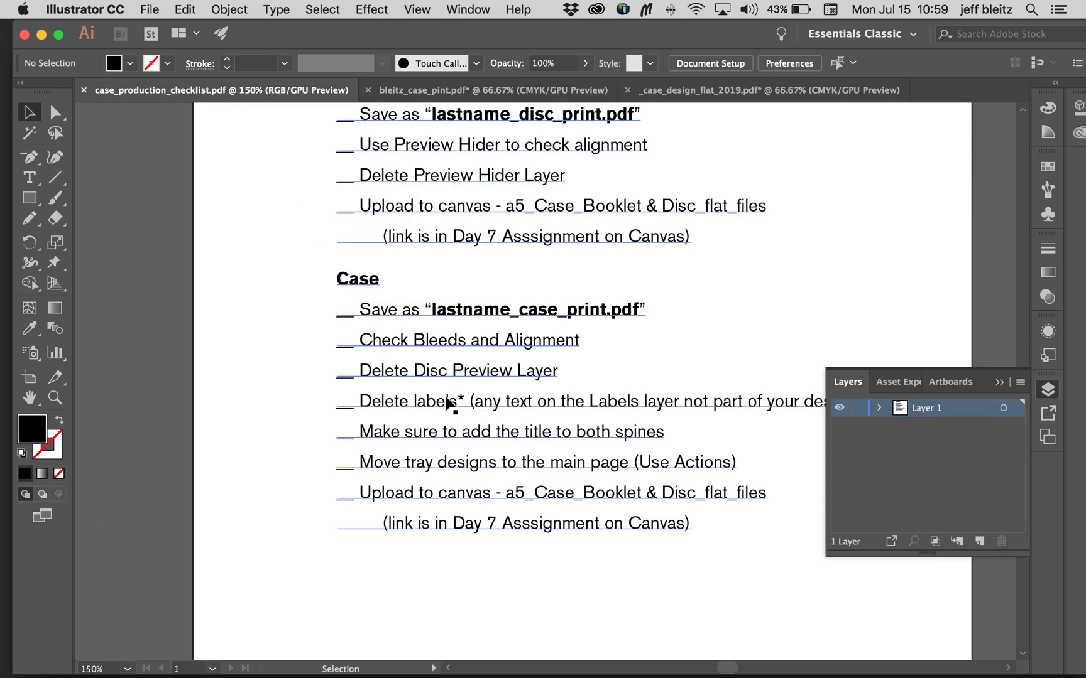
click(483, 96)
Step: In the _case_design_flat_2019.pdf template, delete the labels layer with its artwork and check the booklet and tray panels
click(660, 94)
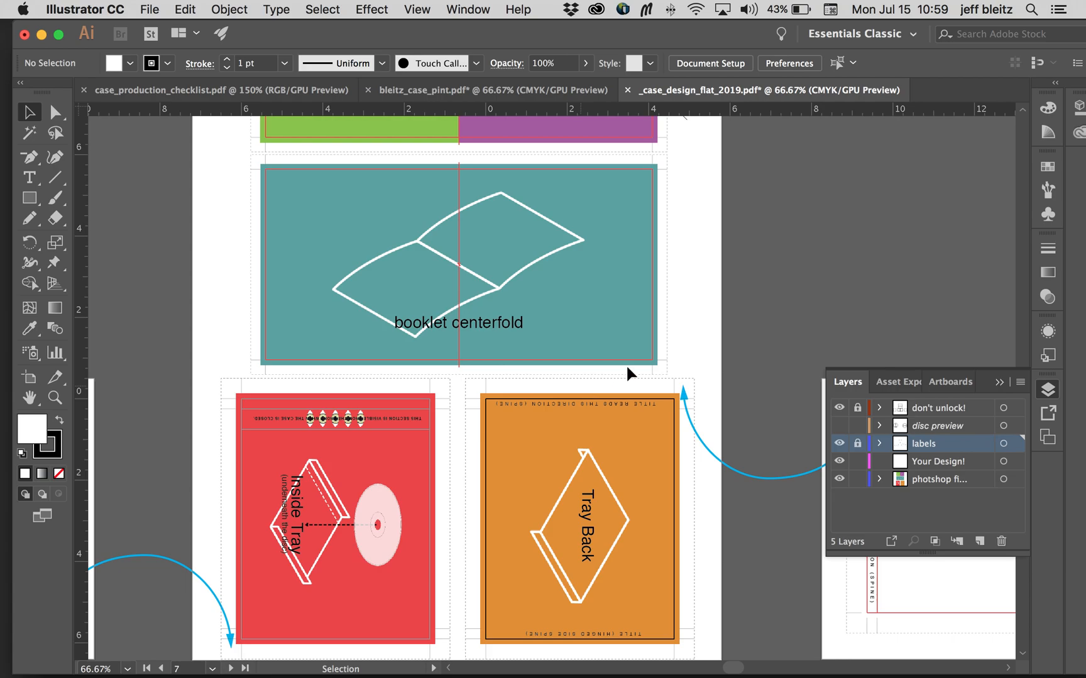
click(1001, 544)
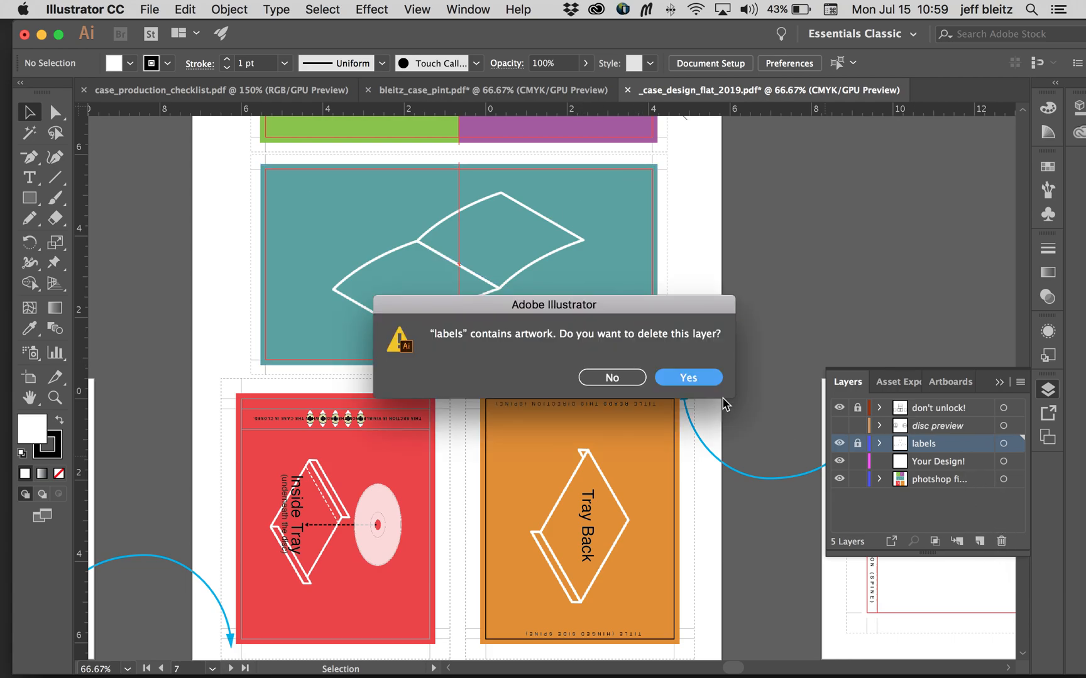
click(703, 379)
scroll(827, 260, up, 5)
scroll(827, 259, left, 2)
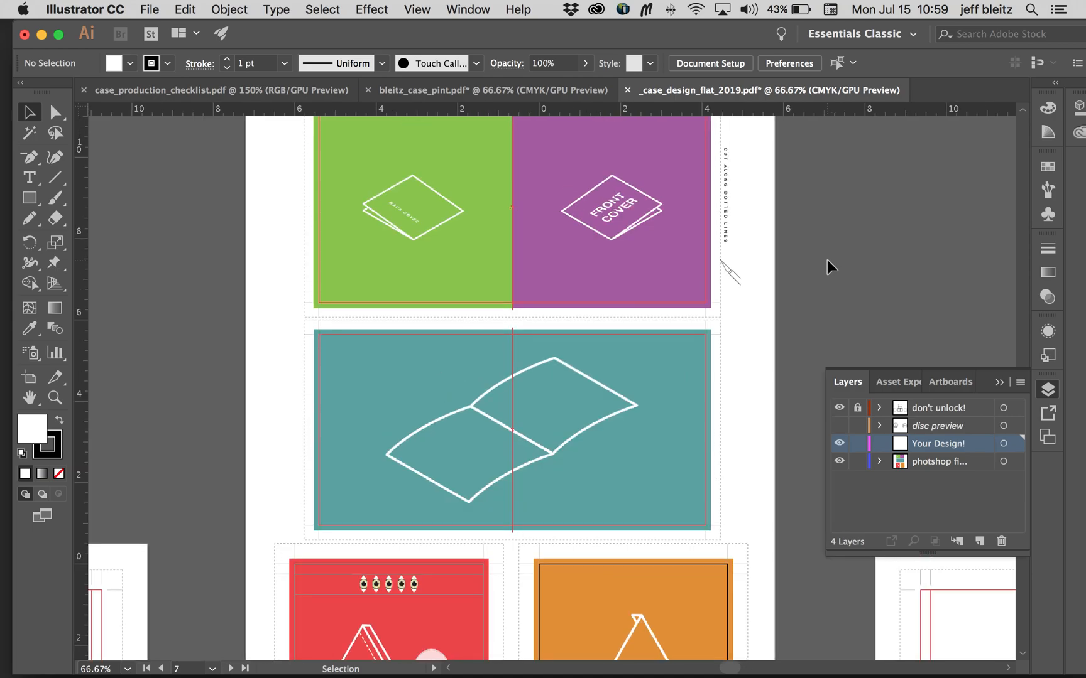
scroll(827, 260, down, 5)
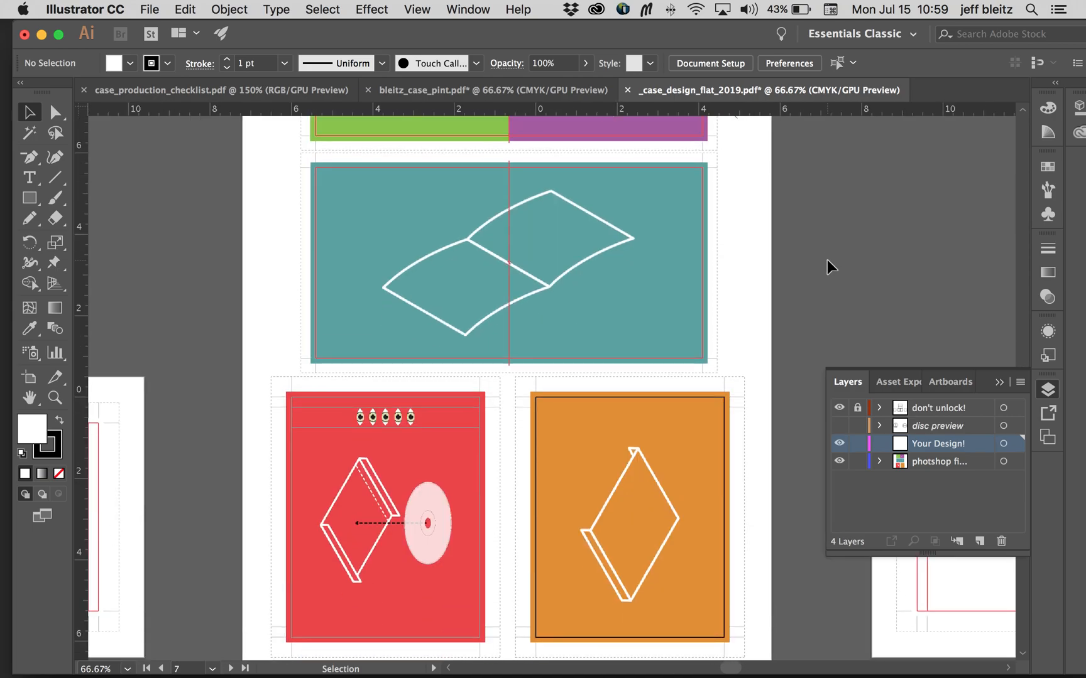
Step: Return to the case print file and review the template labels on the inside tray, centerfold and tray back panels
click(512, 92)
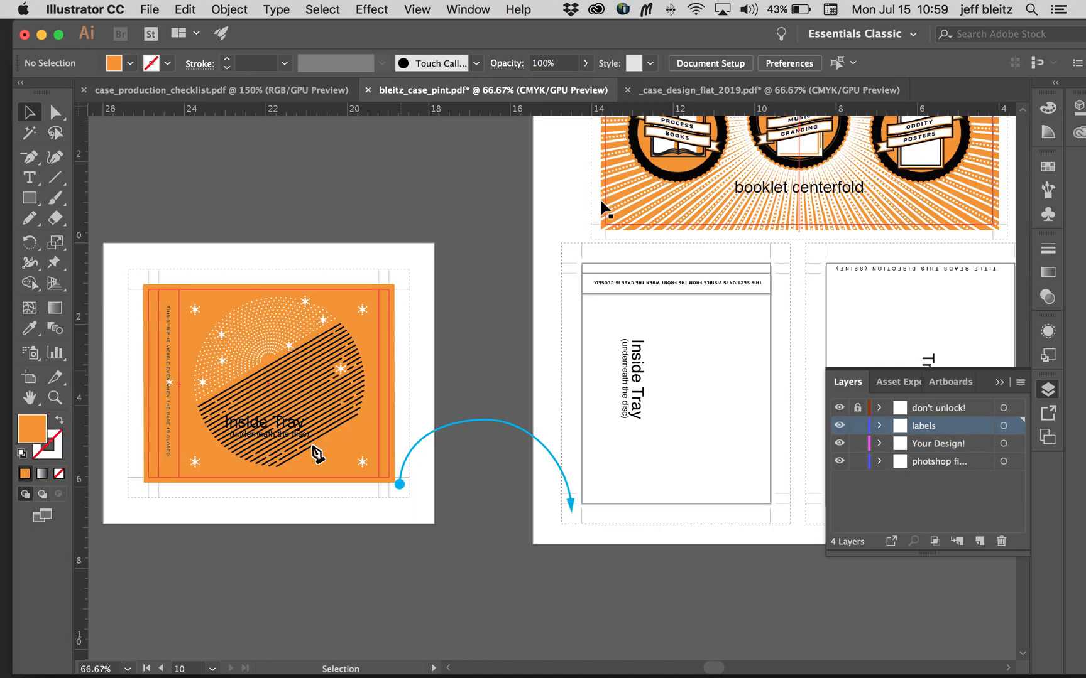
scroll(599, 206, down, 1)
scroll(599, 206, left, 1)
scroll(572, 201, up, 3)
scroll(573, 201, right, 3)
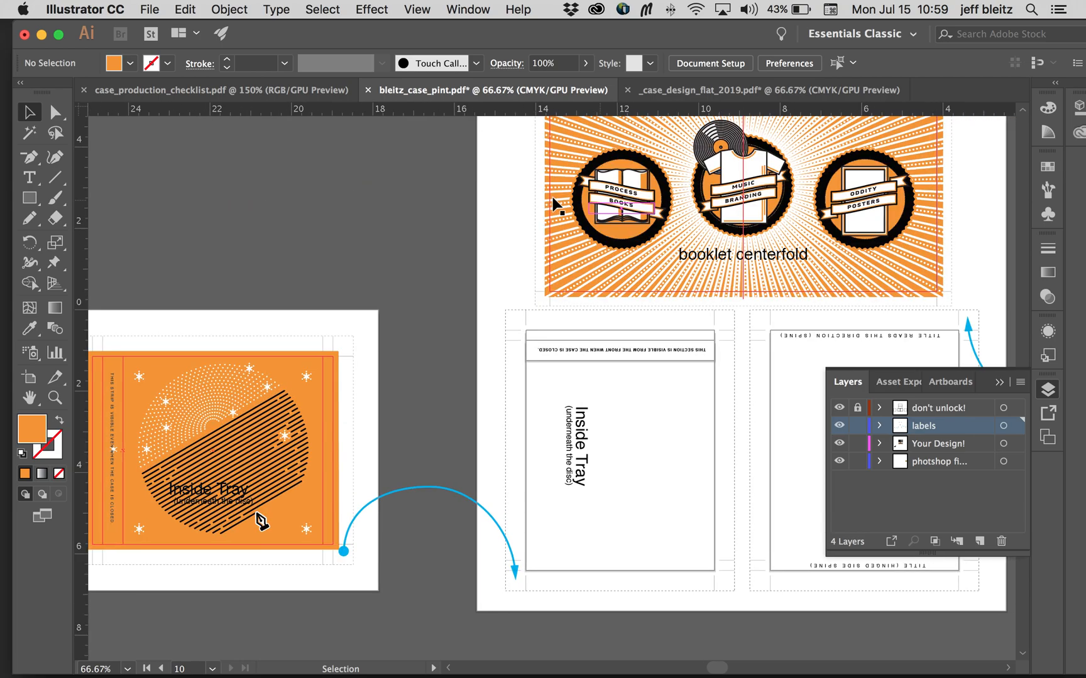
scroll(557, 205, right, 3)
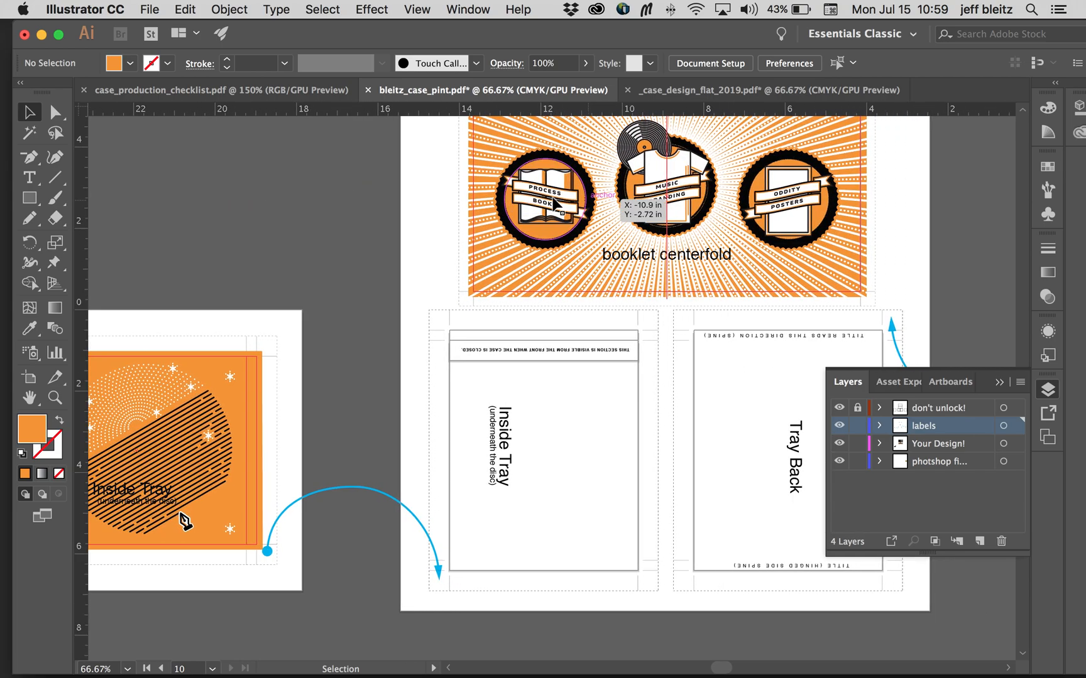
scroll(685, 388, right, 10)
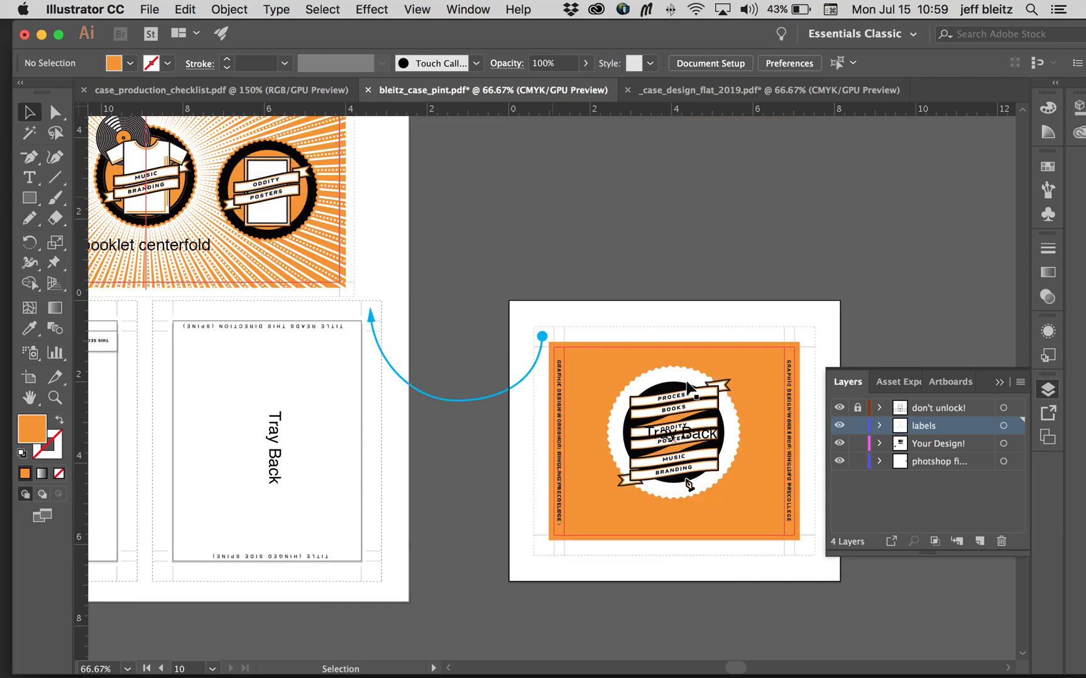
scroll(686, 385, left, 4)
Step: Move the tray back's orange background rectangle onto the Your Design! layer, hiding that layer first and showing it again
click(55, 398)
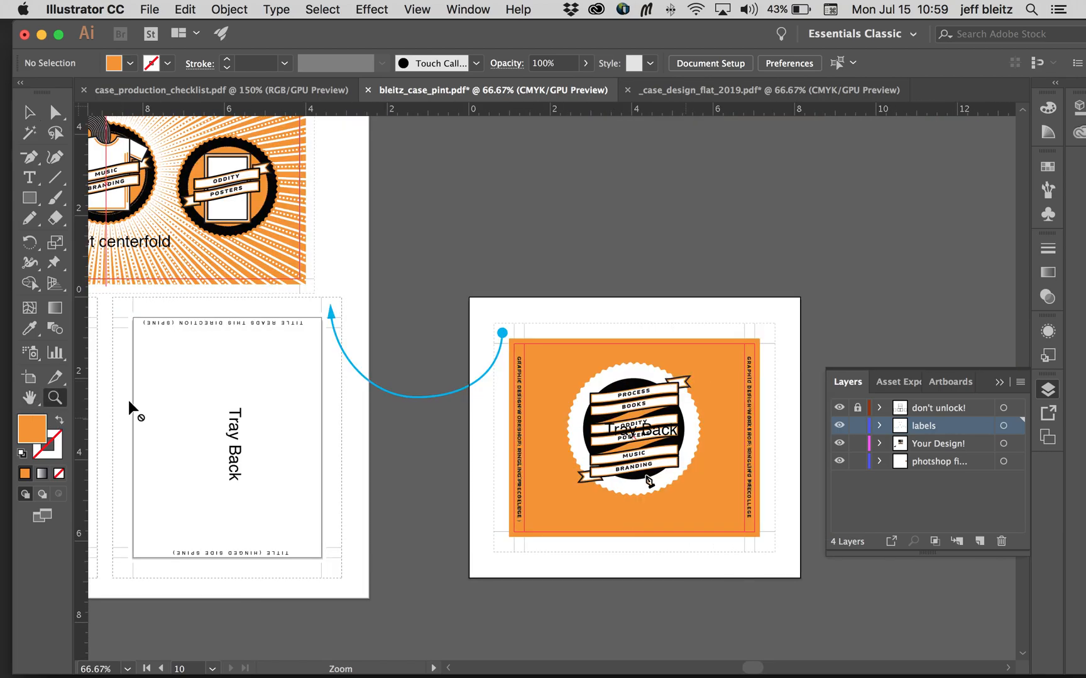
click(549, 421)
click(552, 422)
click(553, 418)
scroll(538, 366, up, 1)
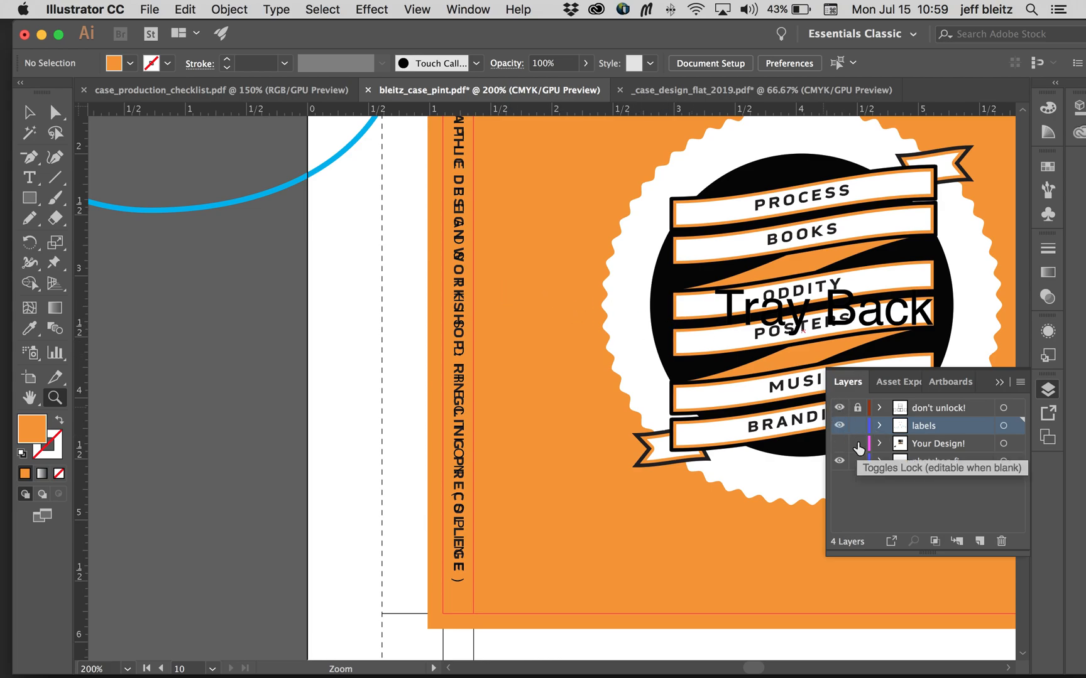
click(31, 116)
key(super+minus)
key(super+minus)
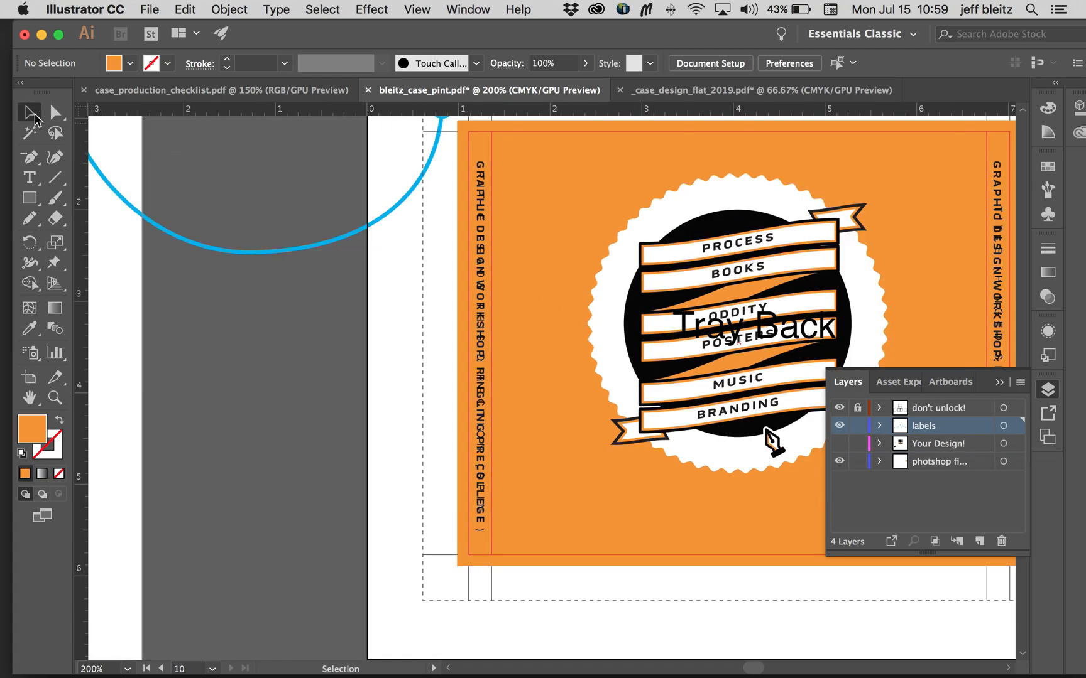
click(539, 303)
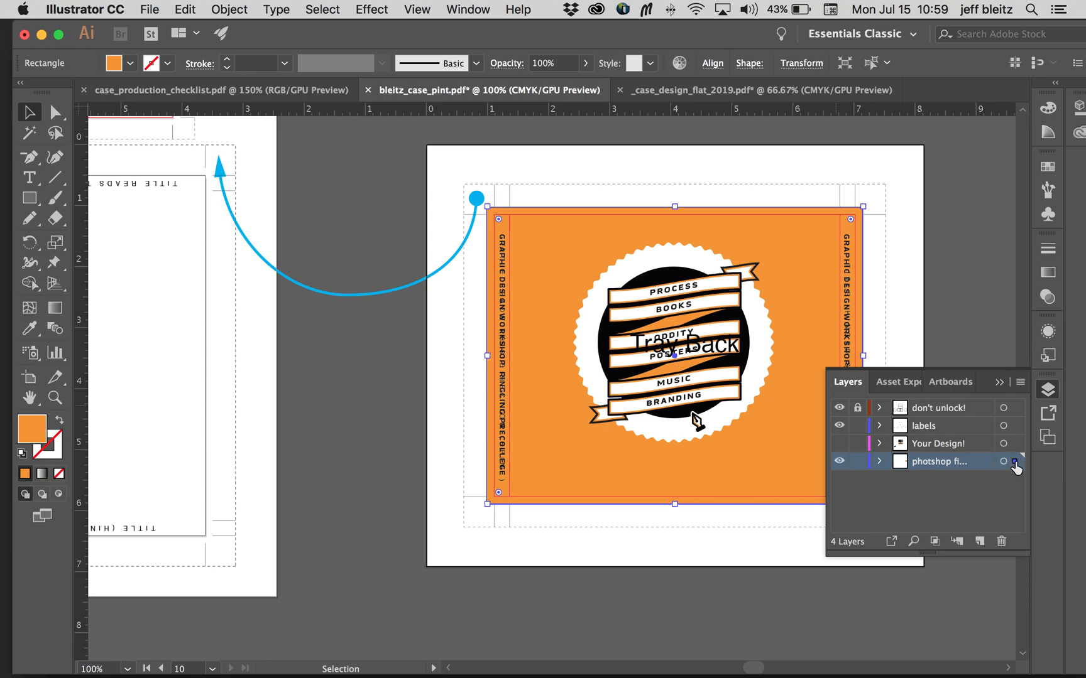
drag(1016, 450, 1016, 445)
click(840, 444)
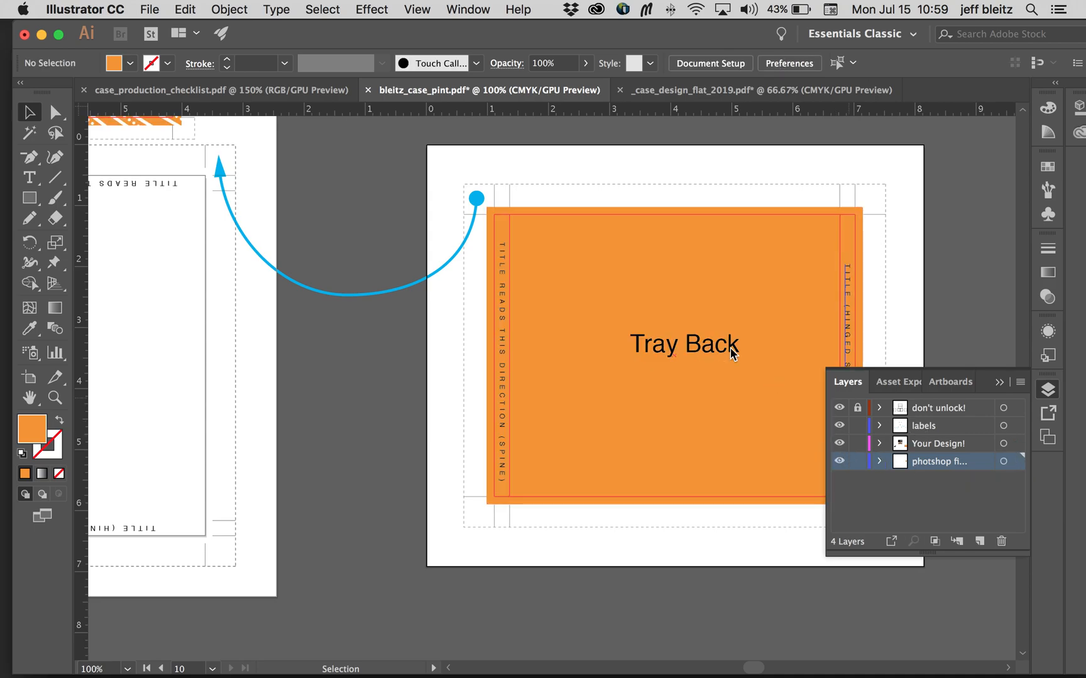
Step: Select the tray back's "TITLE READS THIS DIRECTION (SPINE)" label and examine both spine labels and the matching main-page panels
click(503, 293)
key(super+equal)
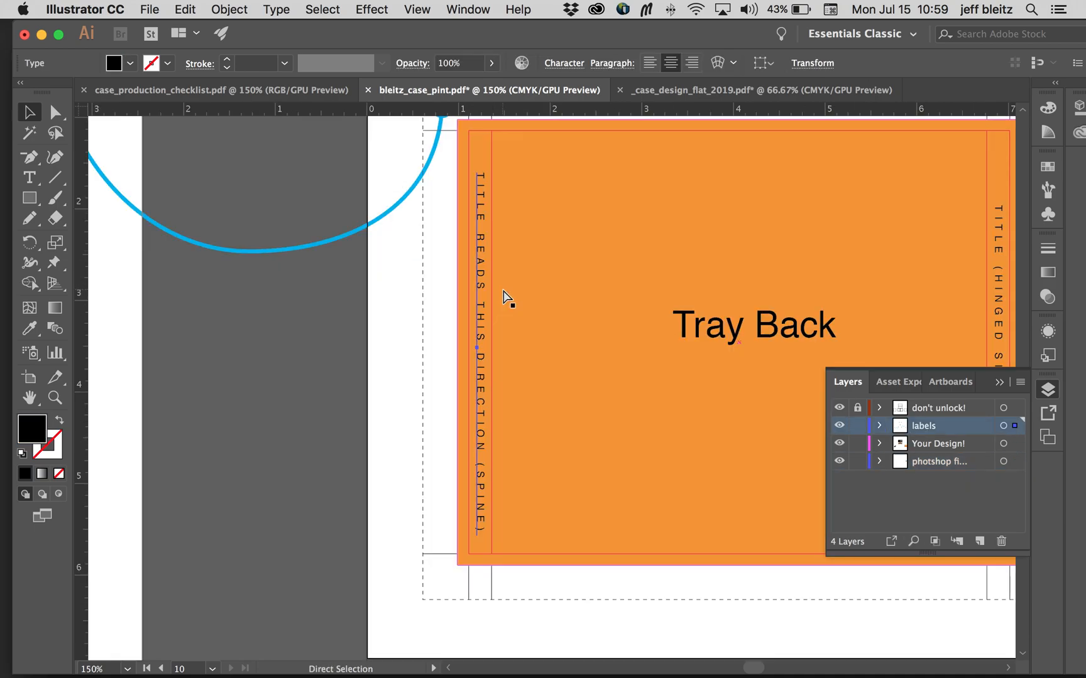
key(v)
scroll(534, 282, up, 3)
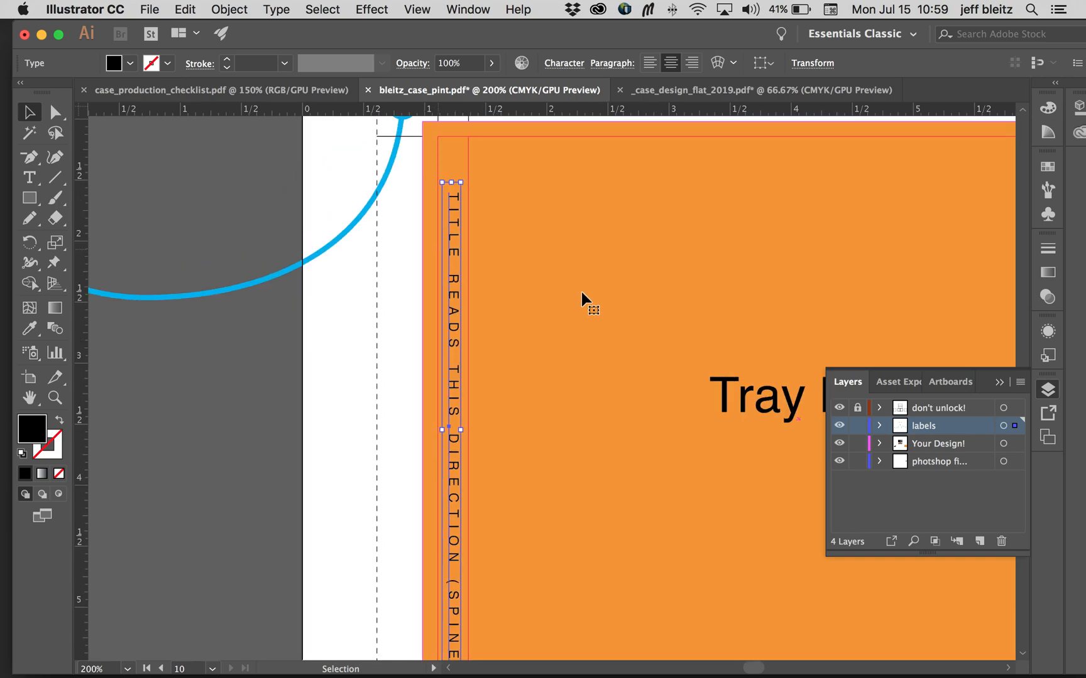
scroll(456, 308, right, 10)
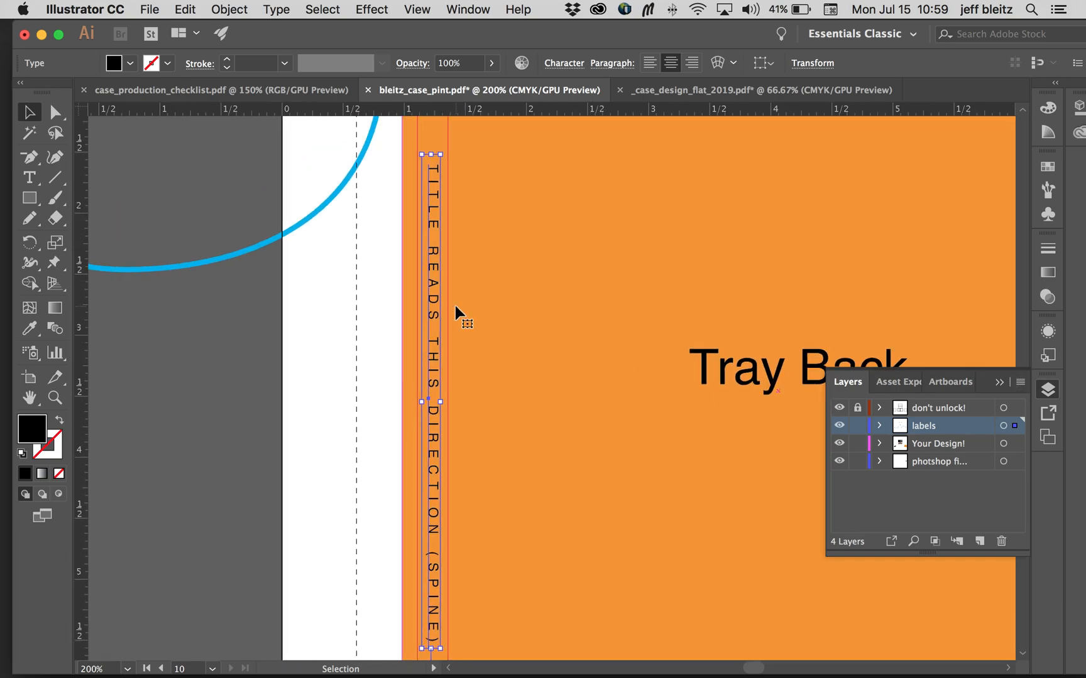
scroll(455, 306, left, 5)
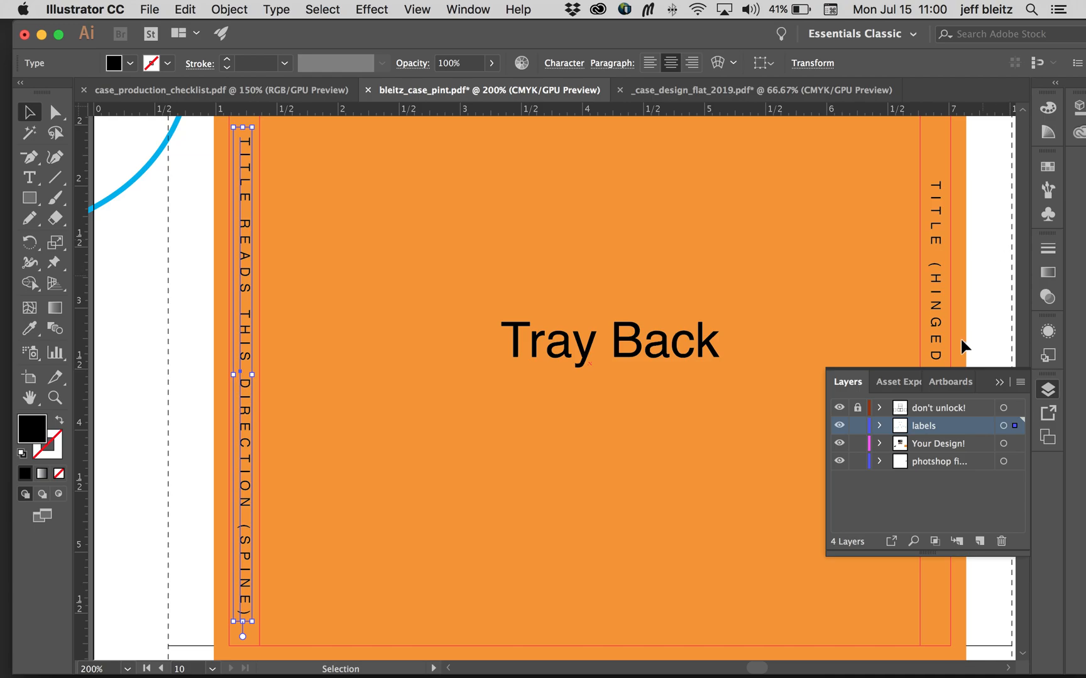
key(super+minus)
key(super+minus)
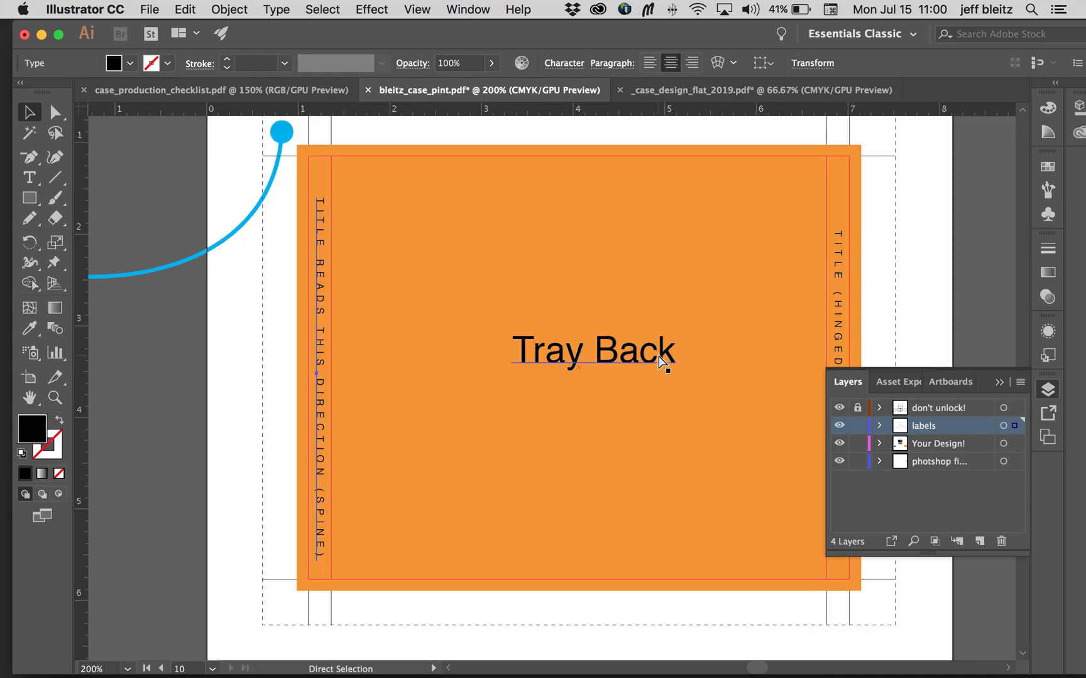
scroll(659, 363, left, 15)
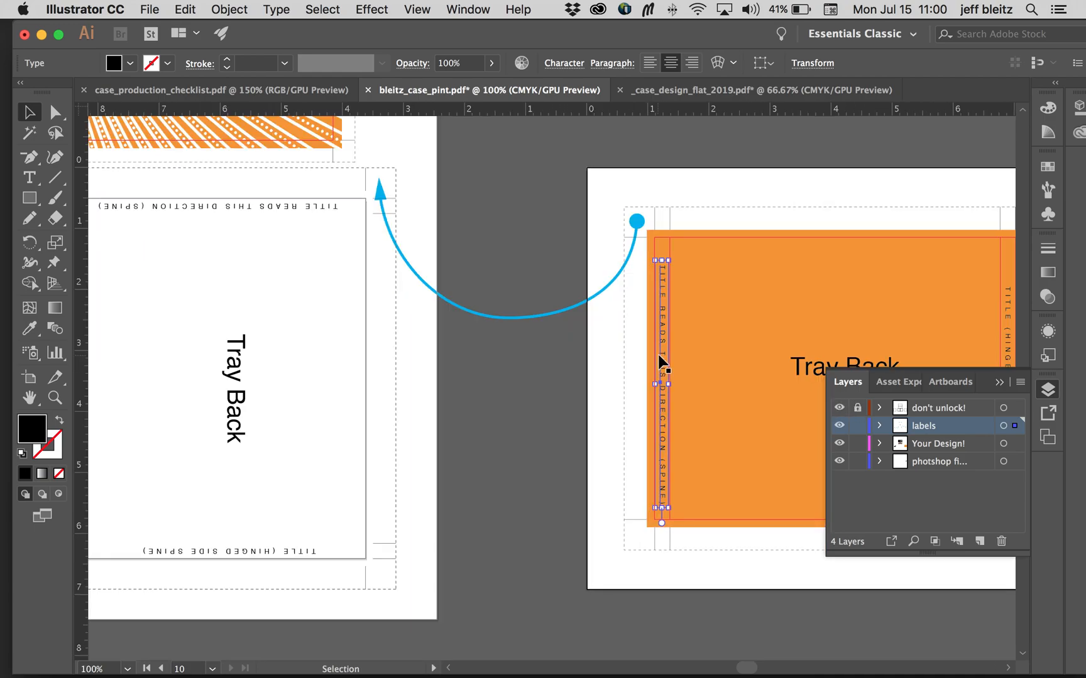
scroll(658, 363, left, 5)
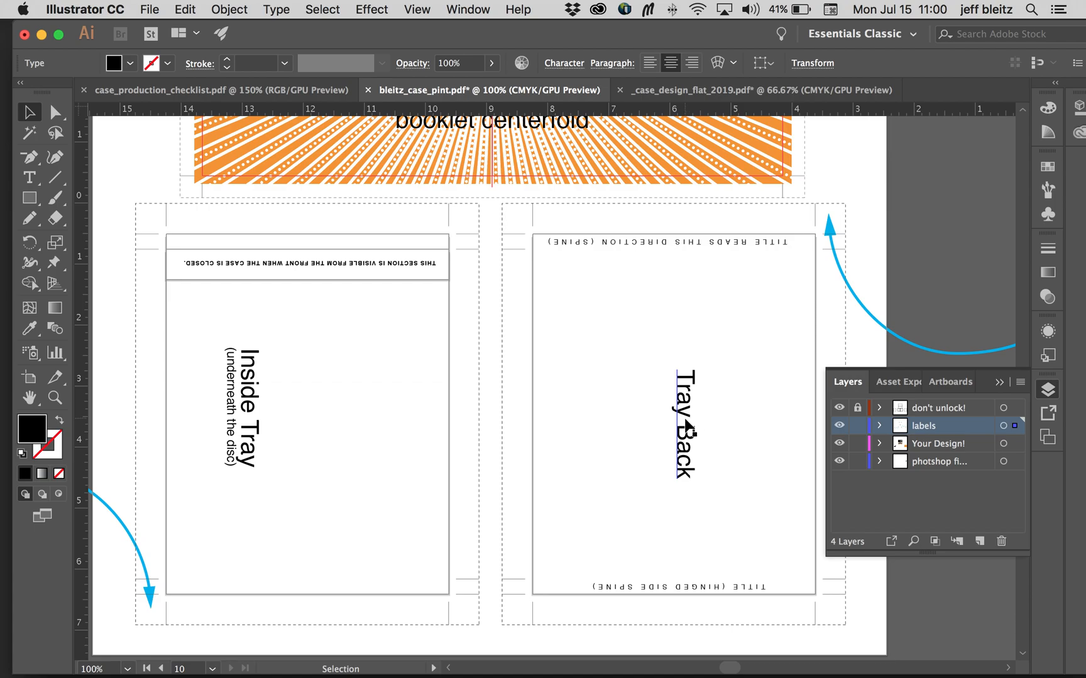
Step: Delete the Tray Back label and both spine title labels from the tray back panel on the main page
click(694, 375)
key(Delete)
click(665, 238)
key(Delete)
click(682, 585)
key(Delete)
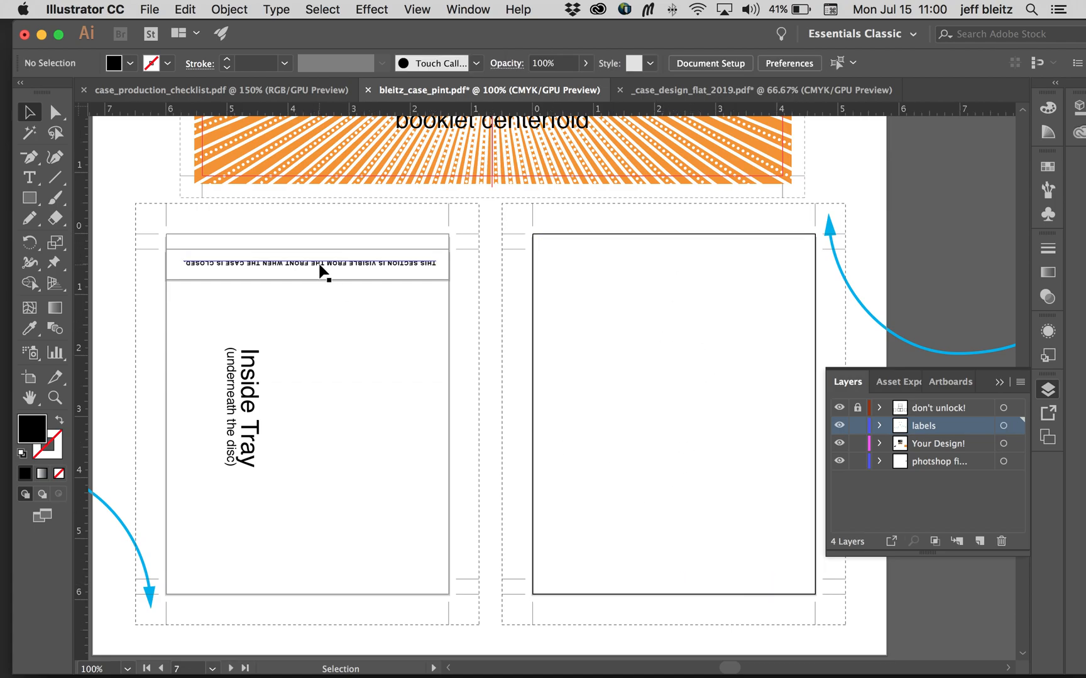
Step: Delete the visible-section note, the Inside Tray label and the "(underneath the disc)" text from the main page's inside tray panel
click(321, 267)
key(Delete)
click(236, 391)
key(Delete)
click(234, 386)
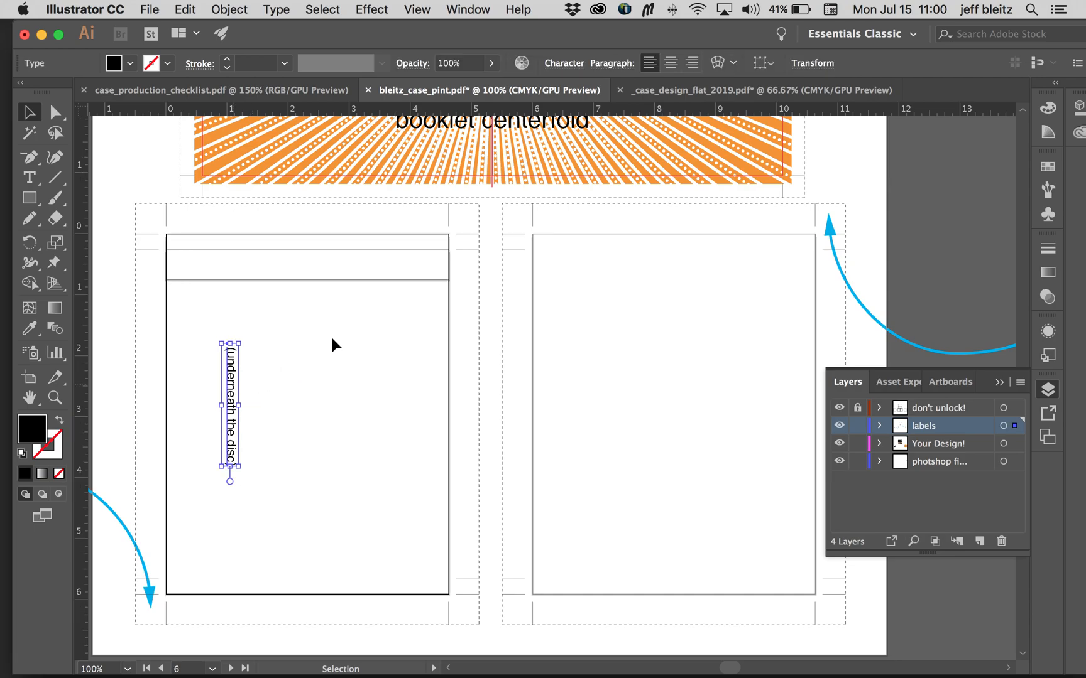
key(Delete)
Step: Delete the "booklet centerfold" label from the centerfold artwork
scroll(490, 280, up, 3)
scroll(546, 207, up, 3)
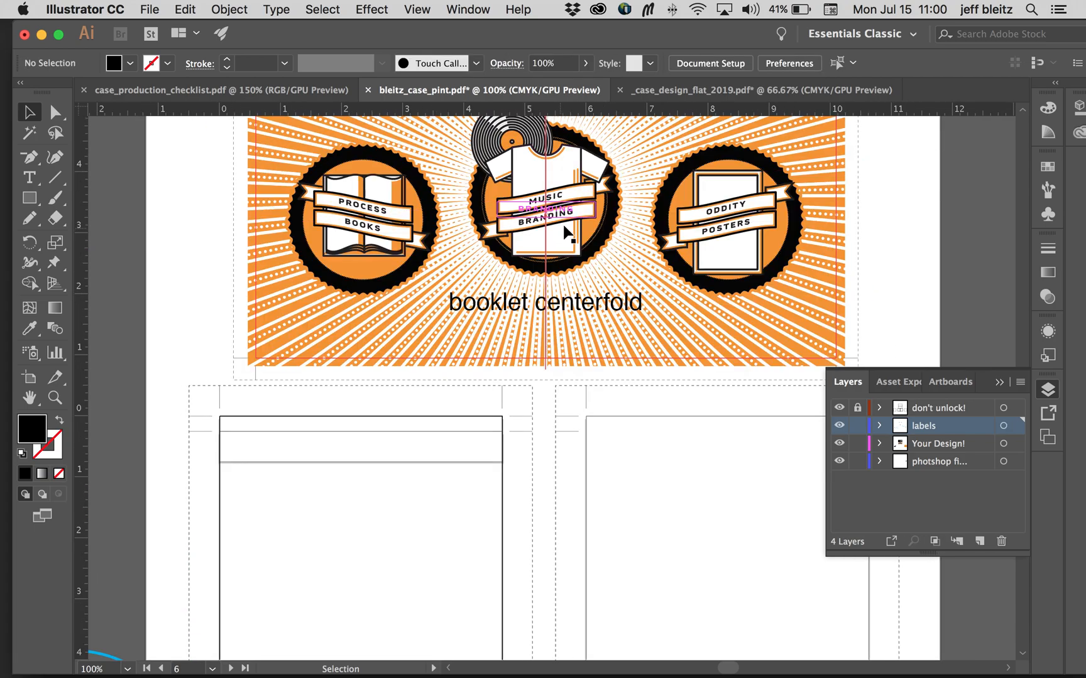
click(581, 299)
key(Delete)
Step: Hide the Your Design! and photoshop layers and delete the labels on the booklet's front and back panels
scroll(668, 263, up, 5)
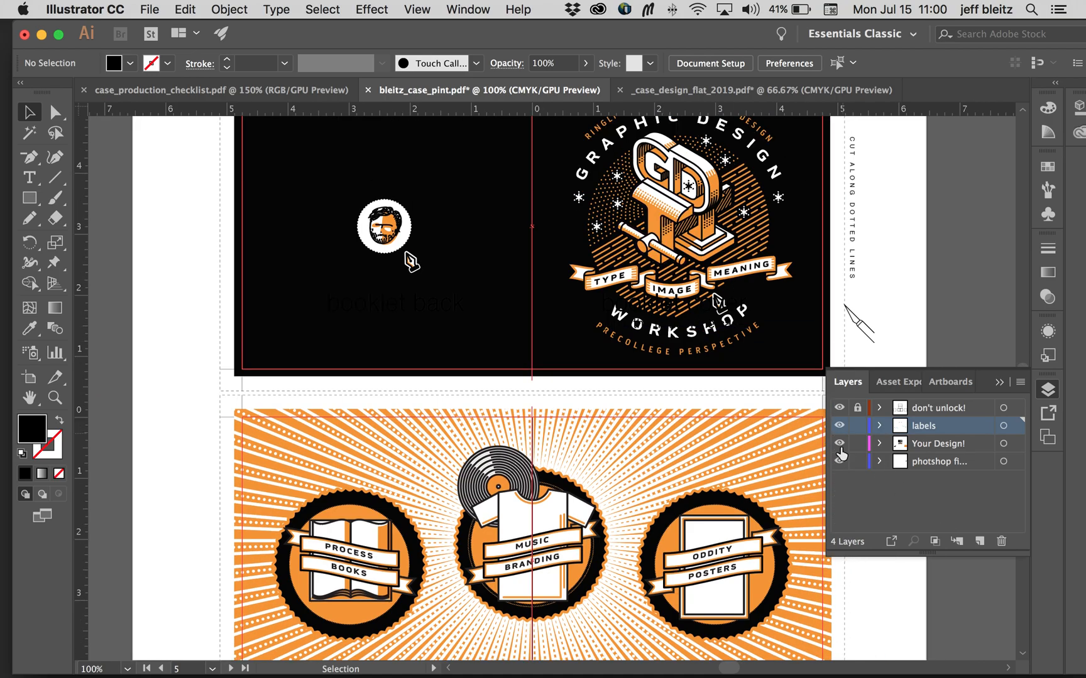
drag(840, 445, 839, 462)
click(701, 306)
key(Delete)
click(705, 326)
key(Delete)
click(385, 306)
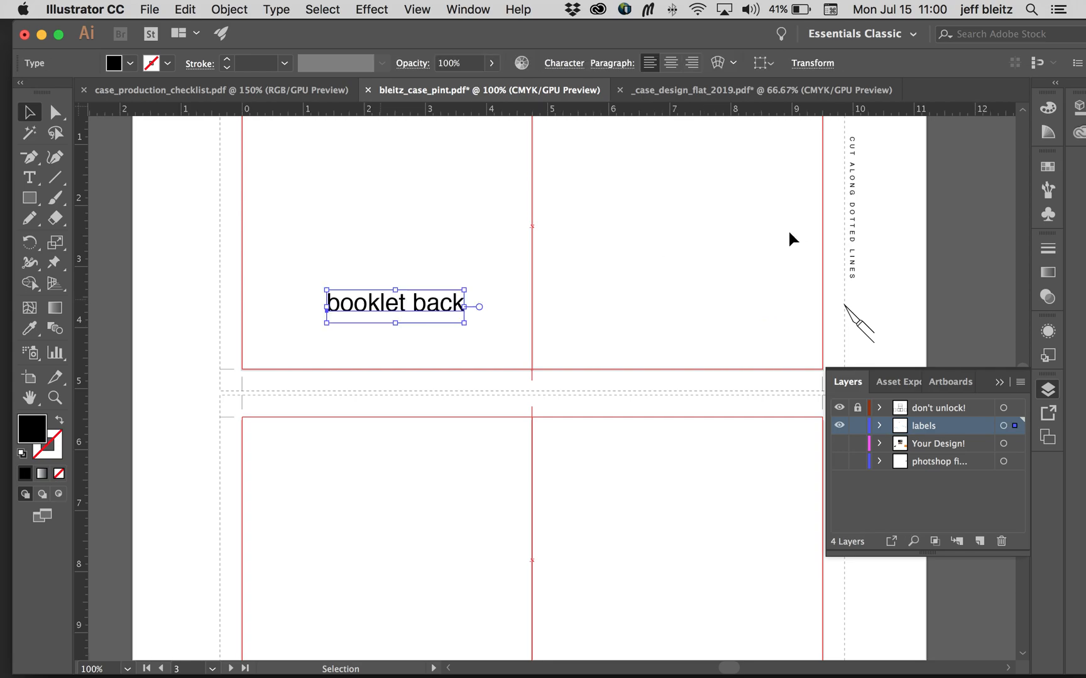
key(Delete)
Step: Delete the visible-strip note, the Inside Tray label and the "(underneath the disc)" text from the separate inside tray artboard
scroll(678, 254, down, 5)
scroll(678, 254, left, 5)
scroll(678, 254, left, 7)
scroll(678, 253, down, 5)
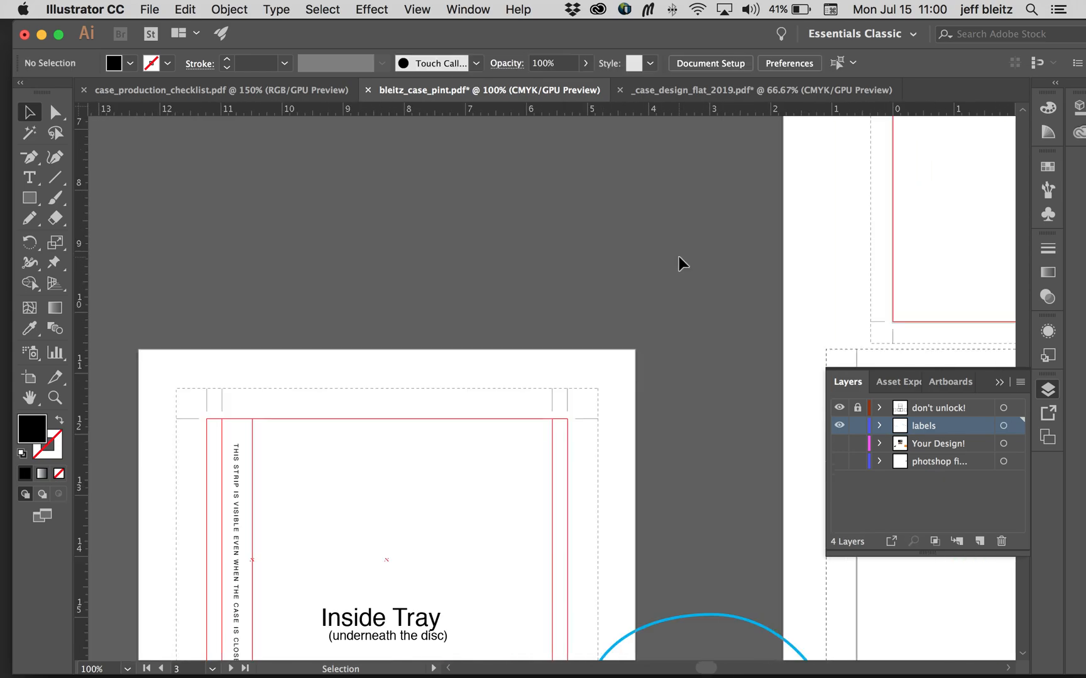
click(292, 423)
key(Delete)
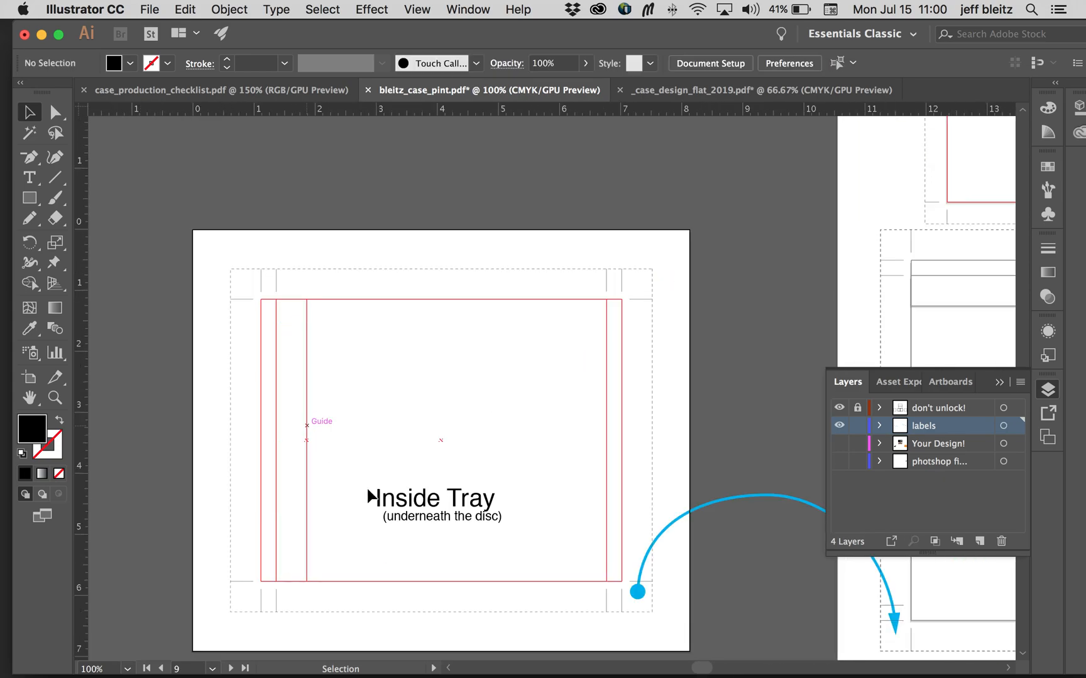
click(377, 503)
key(Delete)
click(477, 517)
key(Delete)
Step: Inspect the "CUT ALONG DOTTED LINES" note beside the booklet and toggle the don't unlock! layer's visibility to check what it contains
scroll(544, 427, right, 3)
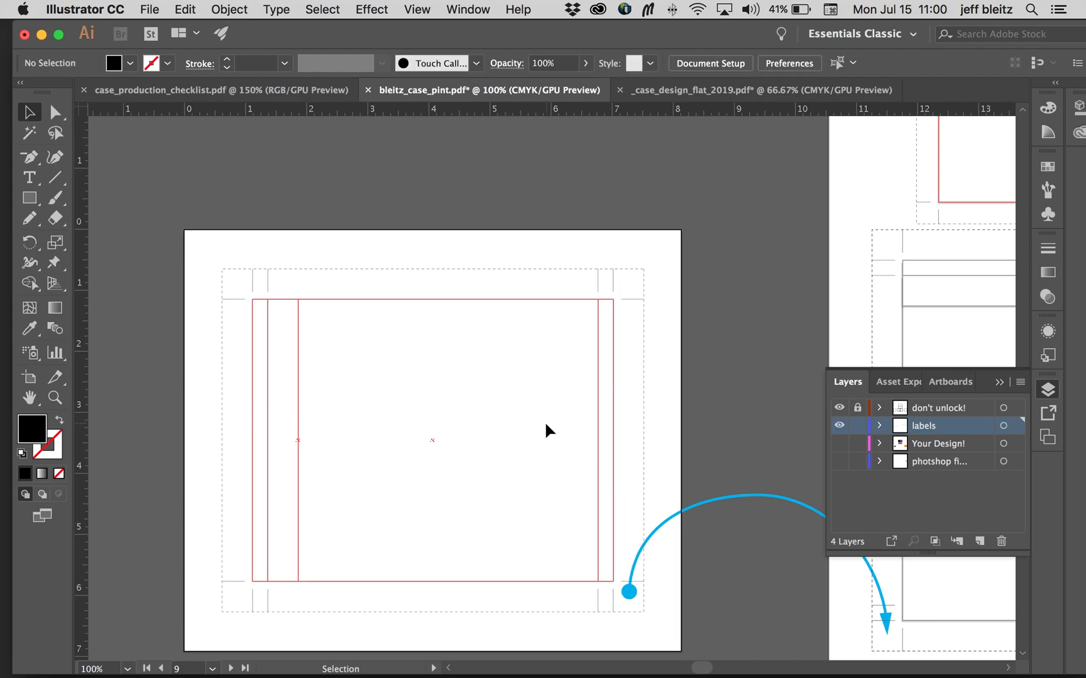
key(super+minus)
key(super+minus)
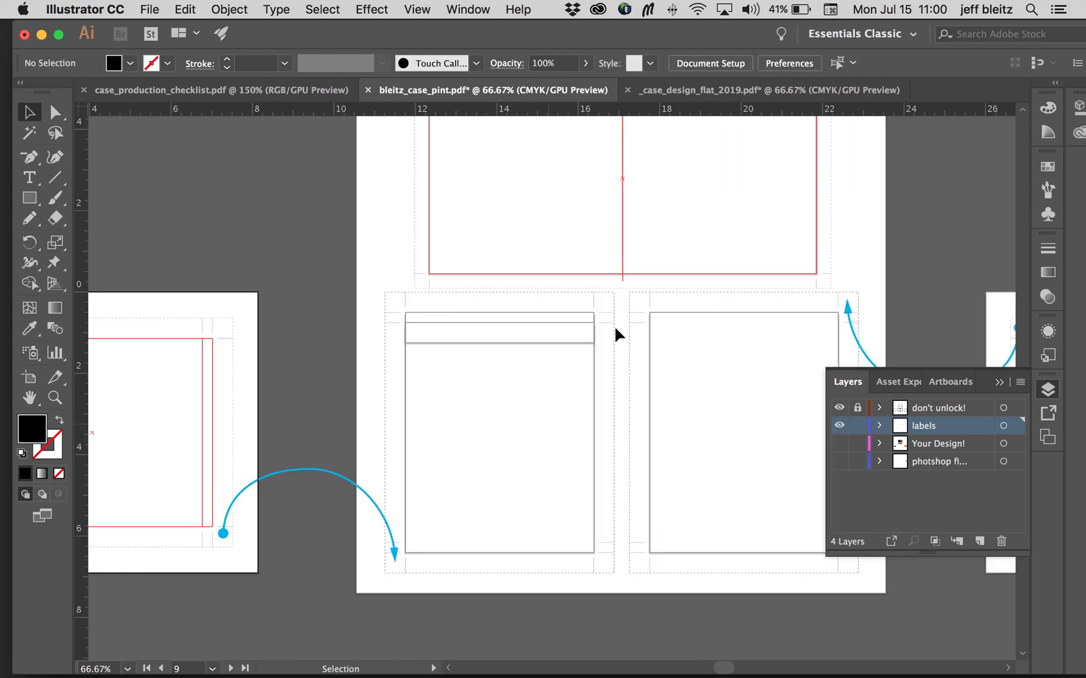
scroll(617, 332, down, 10)
scroll(756, 308, right, 3)
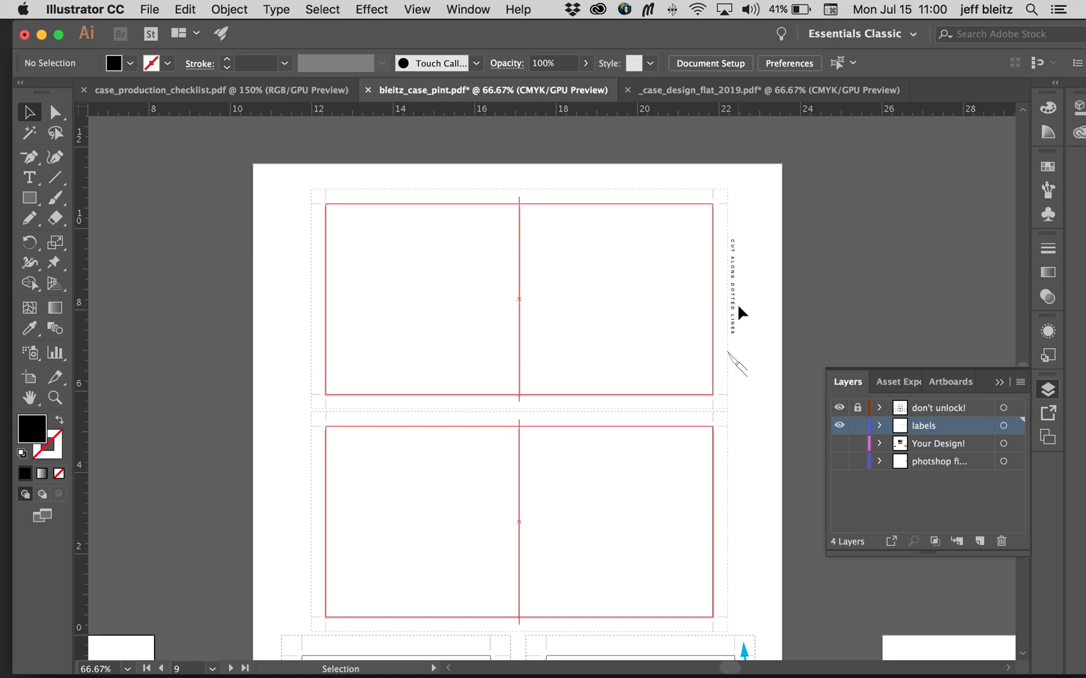
scroll(741, 303, up, 2)
key(super+plus)
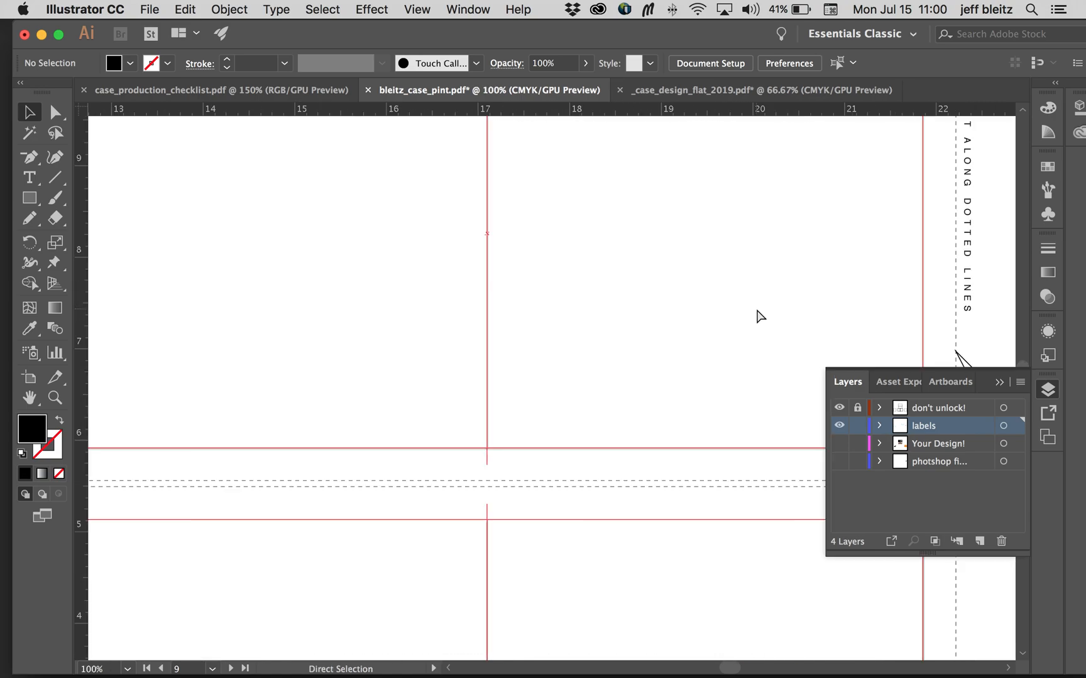
key(super+plus)
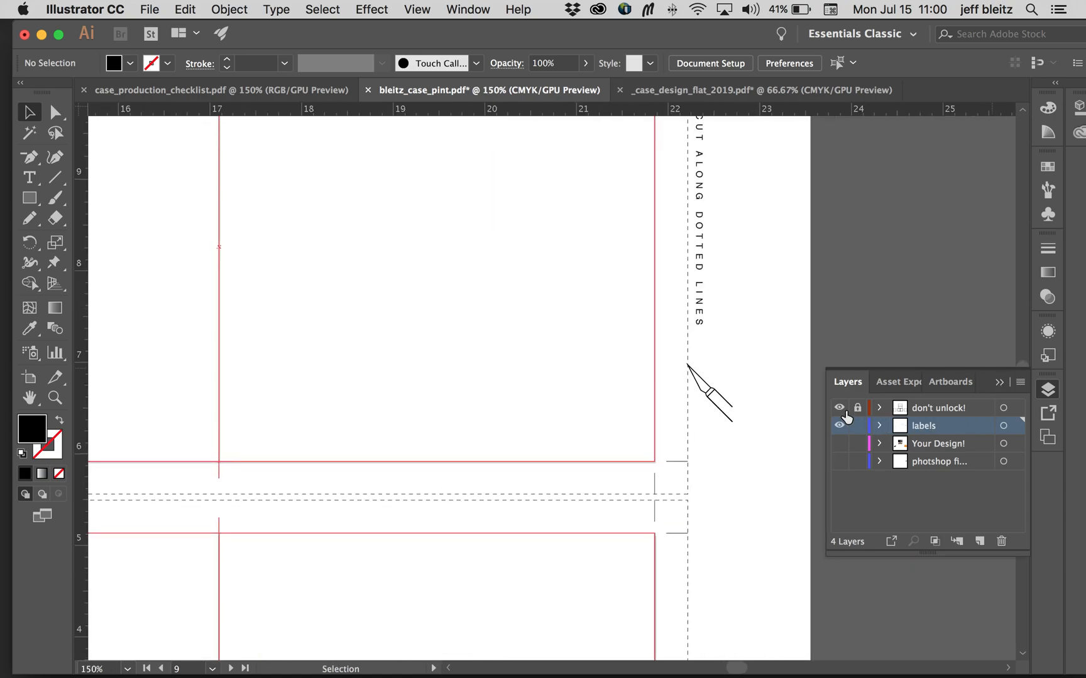
click(944, 408)
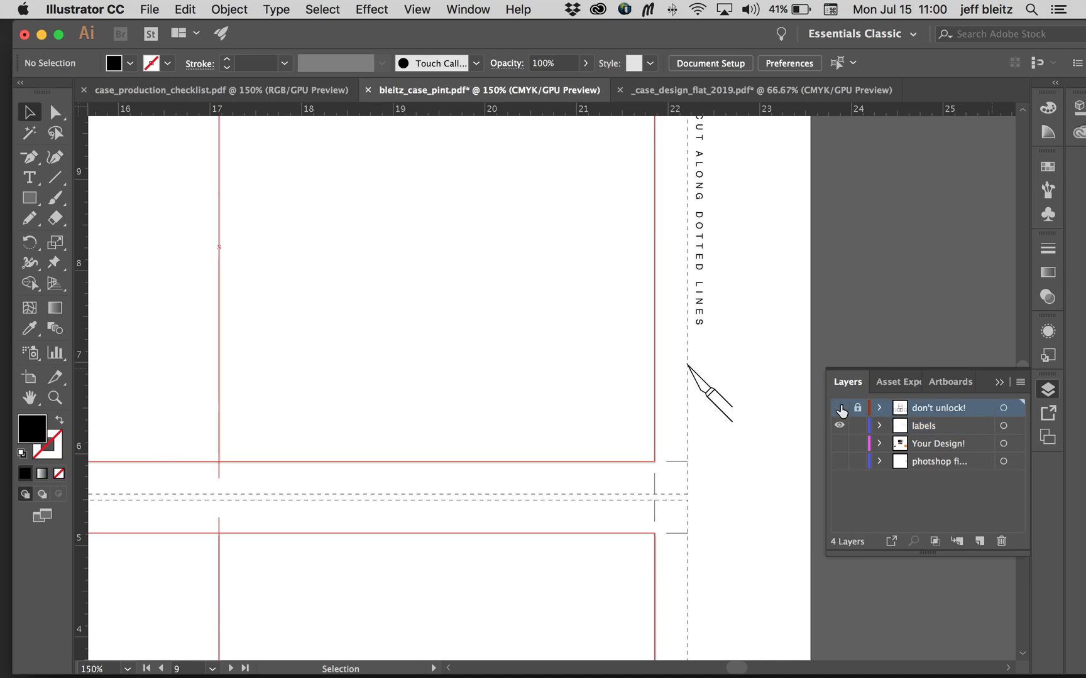
click(840, 408)
click(840, 407)
key(super+minus)
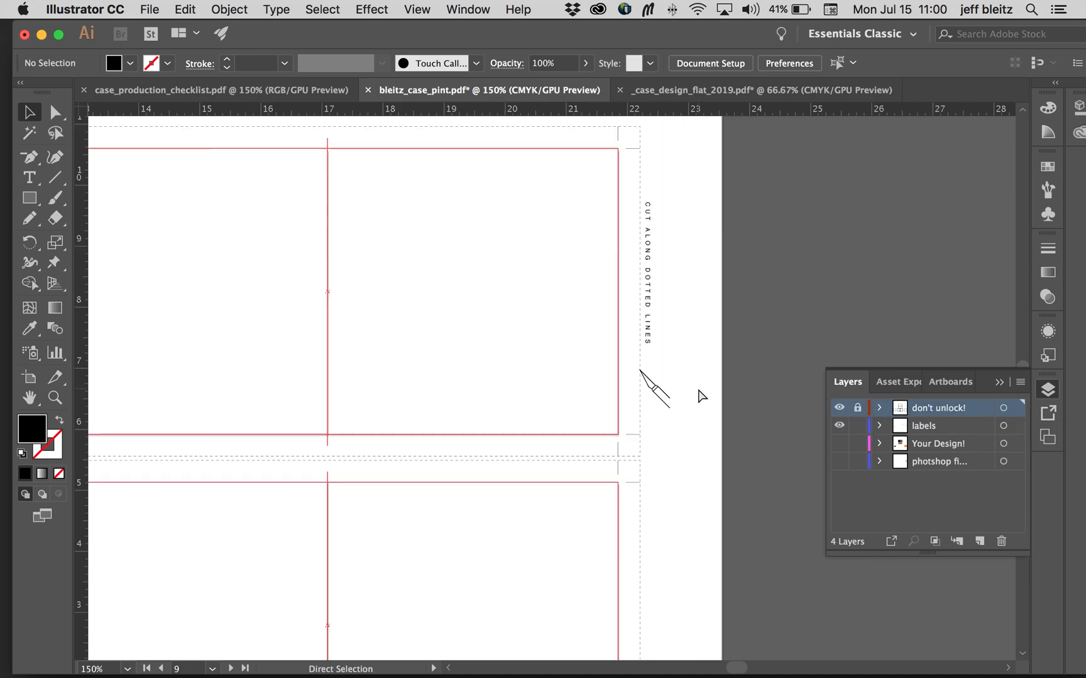
Step: Check the cleared booklet and tray panels and make the Your Design! and photoshop layers visible again
key(super+minus)
key(super+minus)
scroll(698, 390, down, 5)
scroll(698, 390, left, 5)
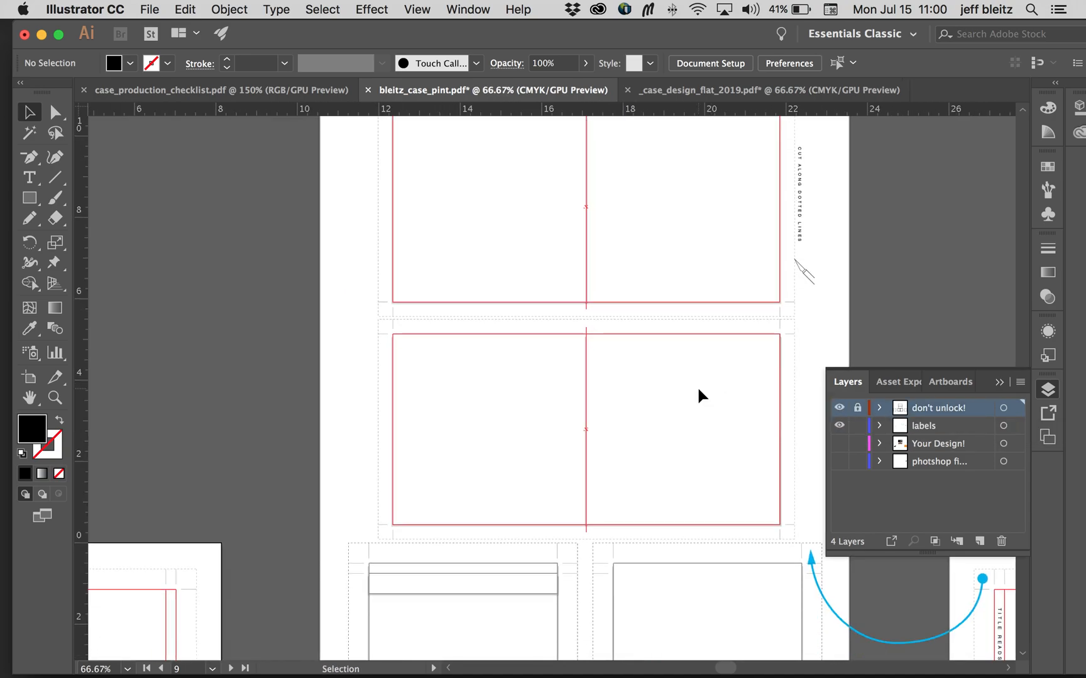
scroll(698, 389, down, 8)
scroll(698, 389, right, 2)
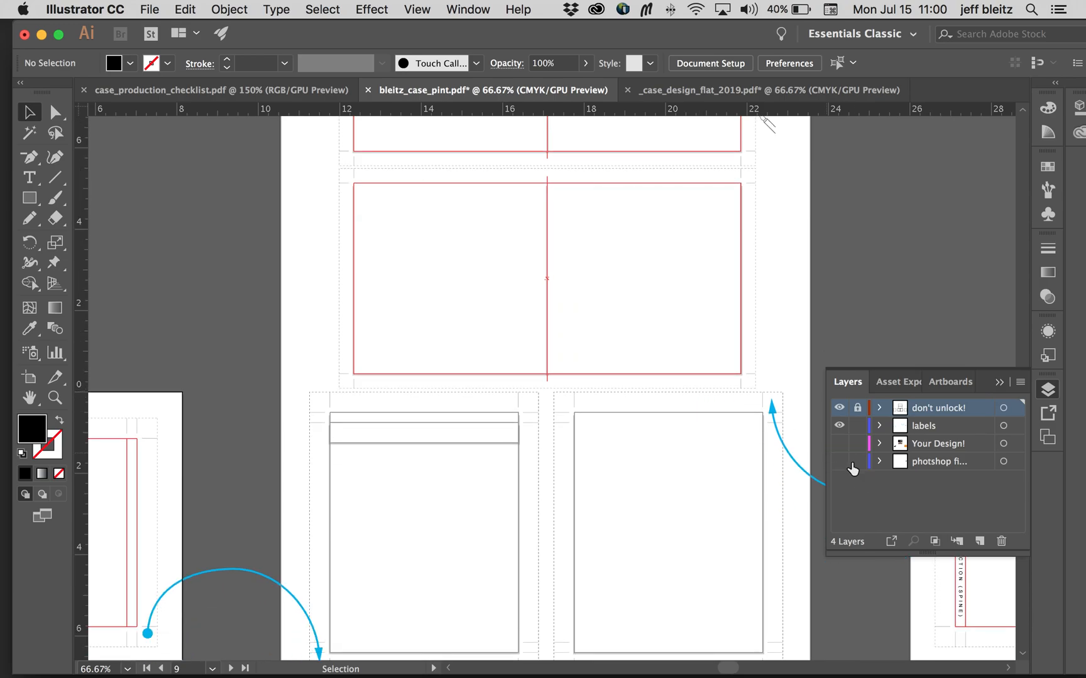
click(839, 443)
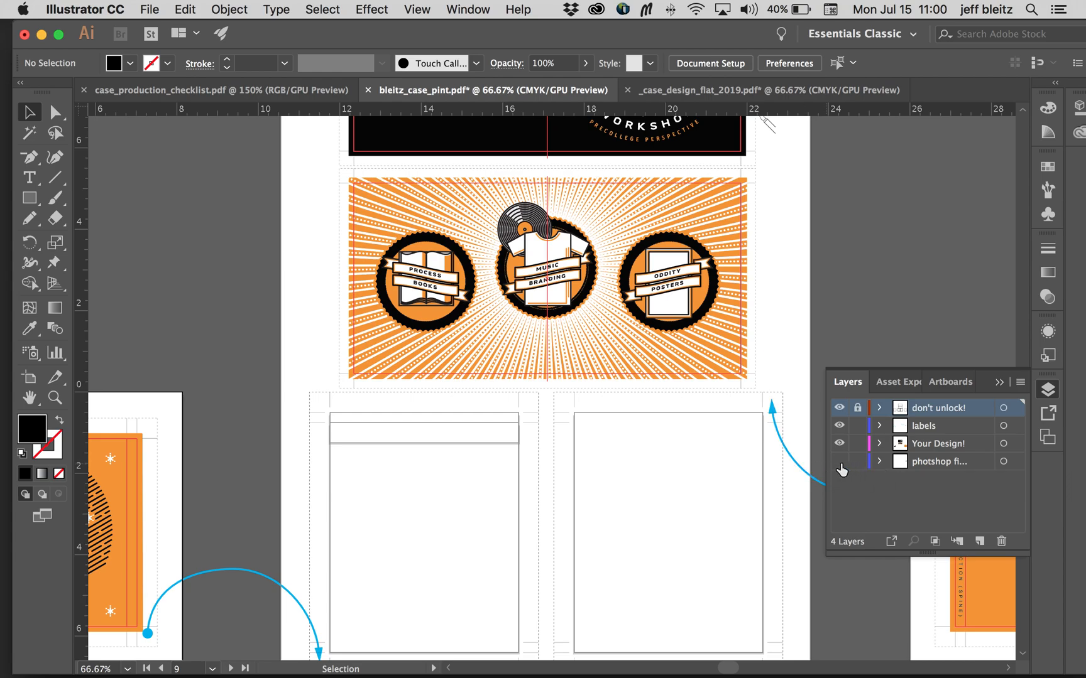
click(840, 465)
Step: Read the Case items about labels, spine titles and moving tray designs in case_production_checklist.pdf
click(214, 90)
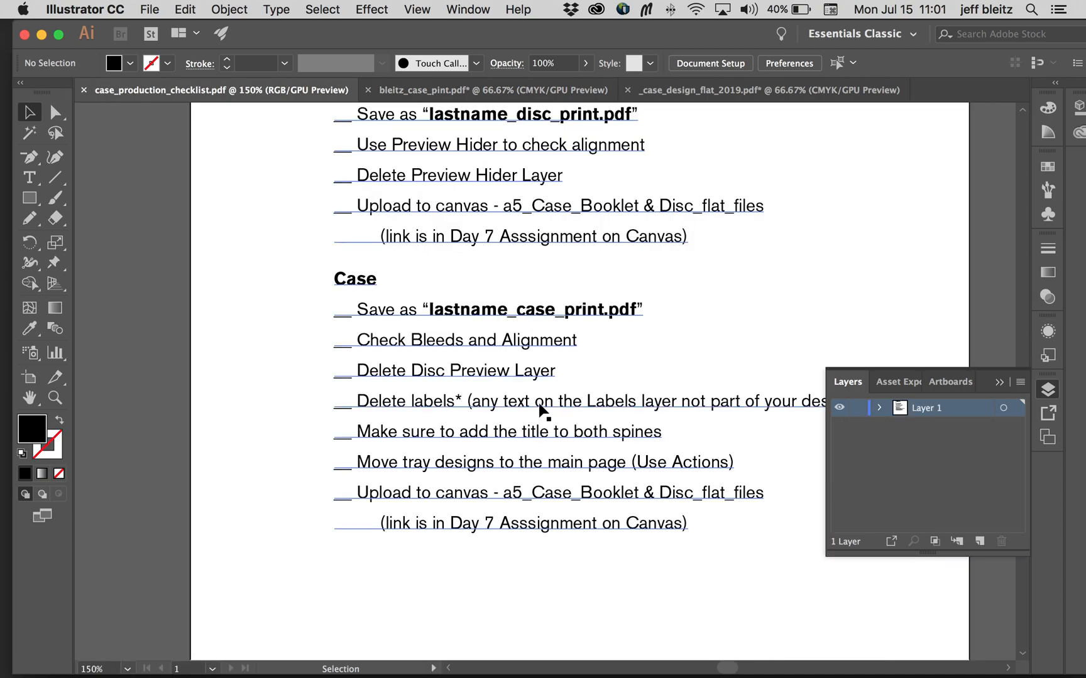
scroll(542, 411, right, 3)
scroll(541, 411, down, 2)
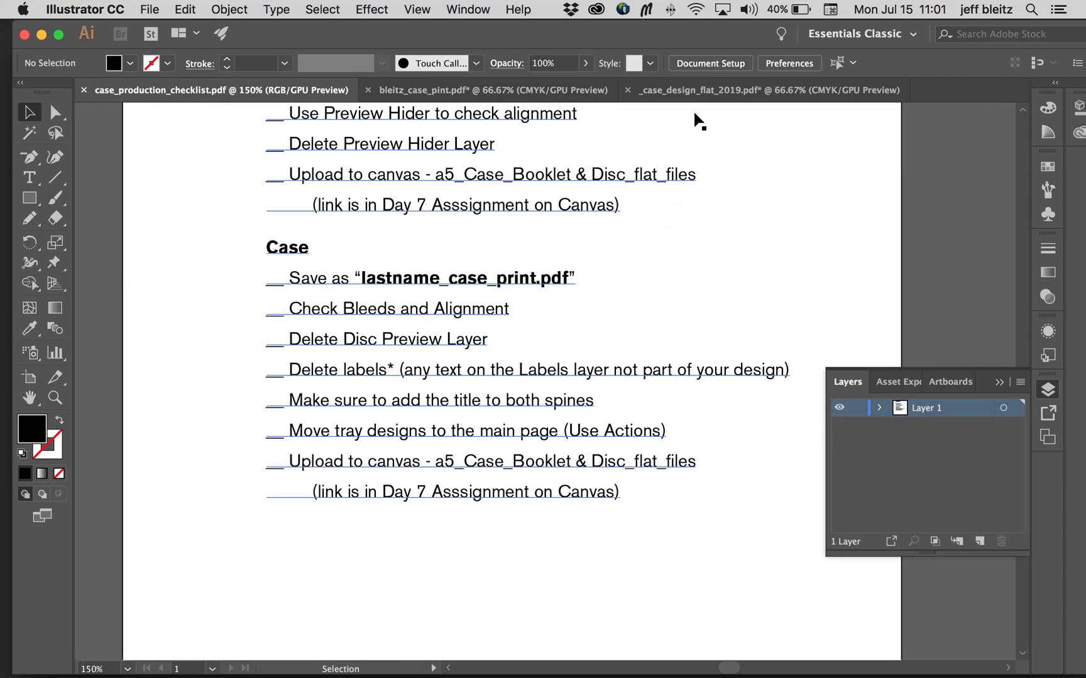
Step: In bleitz_case_pint.pdf, hide the Your Design! layer to isolate the labels and photoshop-layer artwork on the tray back artboard
click(508, 90)
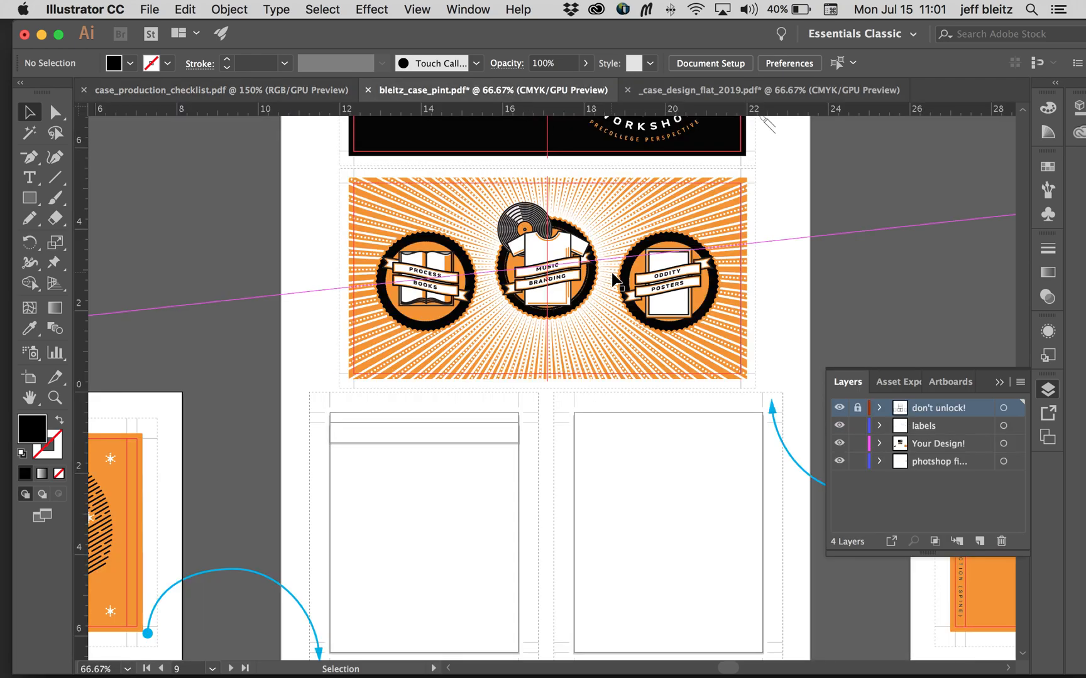
scroll(613, 281, right, 8)
scroll(614, 280, down, 3)
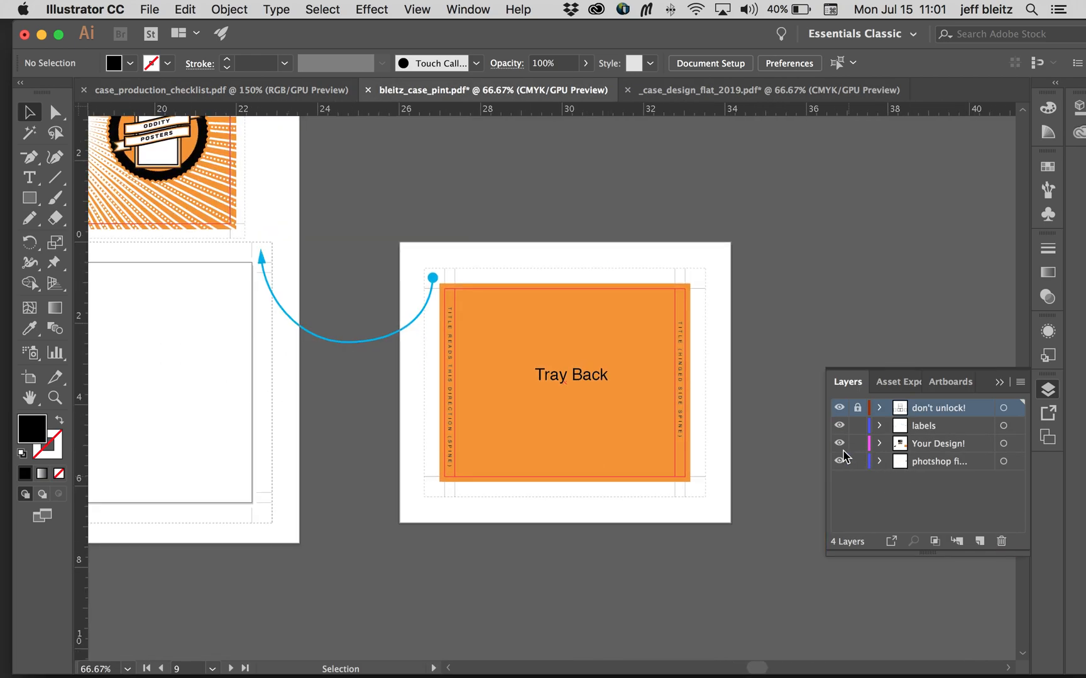
click(644, 349)
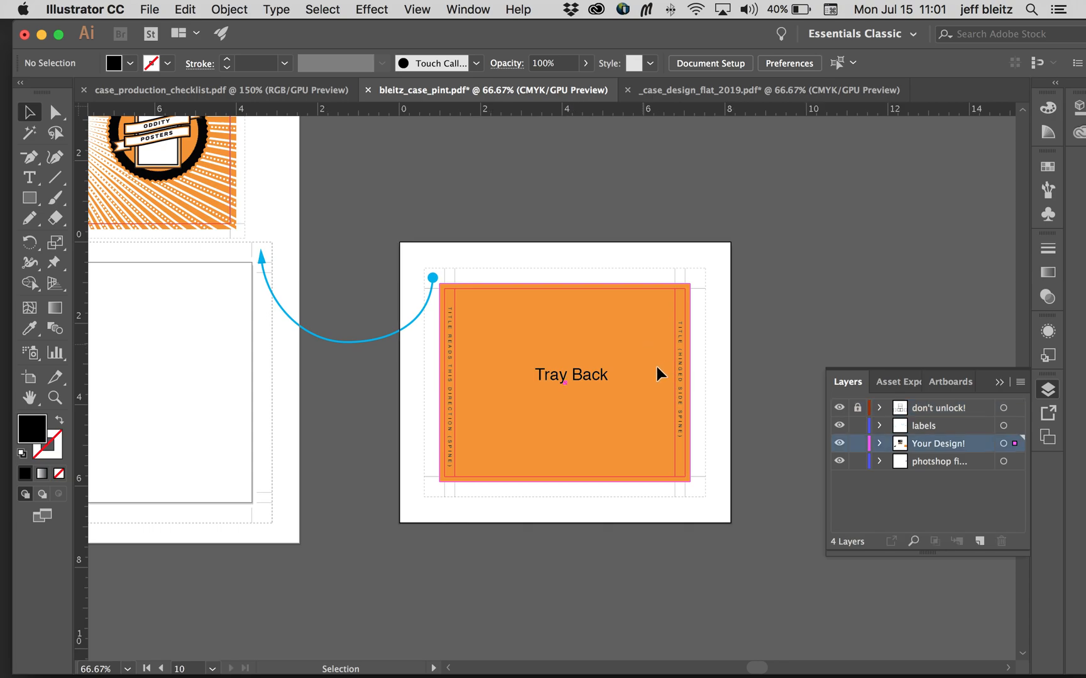
click(954, 463)
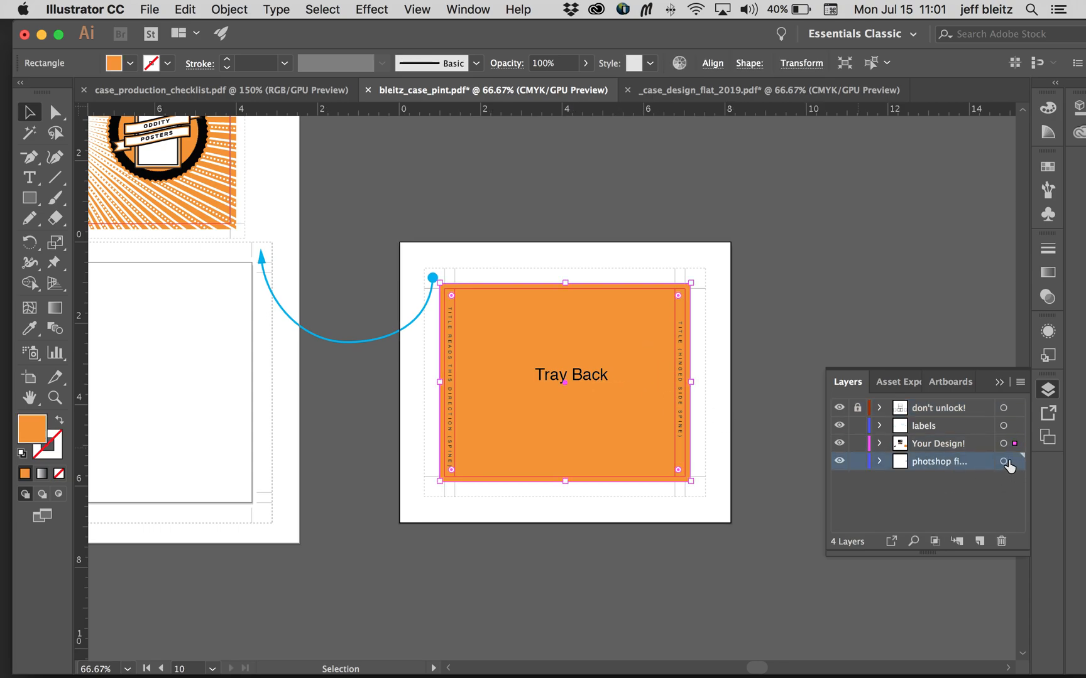
click(839, 444)
click(578, 334)
key(super+equal)
key(super+equal)
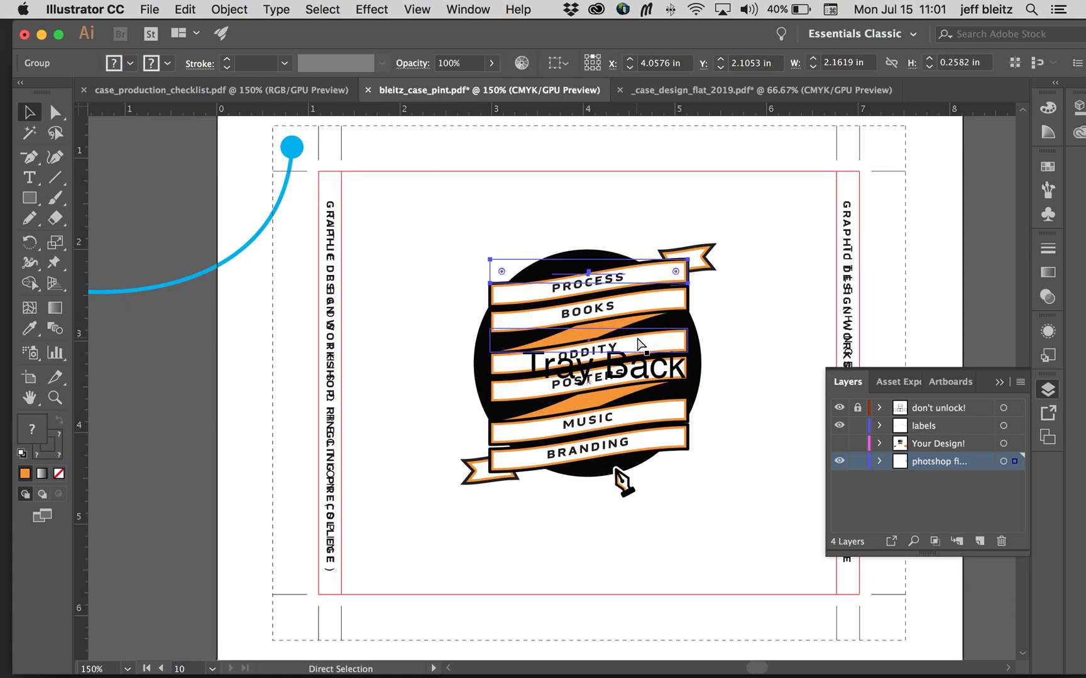
Step: Delete the Tray Back label and the duplicate ribbon badge artwork on the photoshop layer from the tray back artboard
click(660, 367)
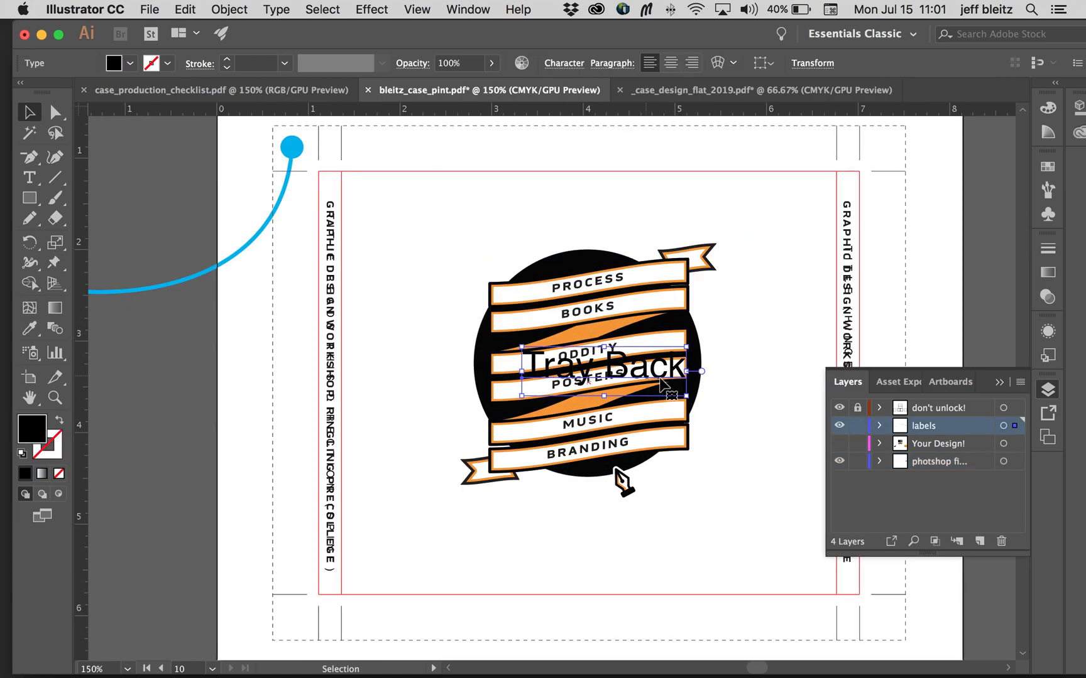
key(Delete)
drag(432, 235, 754, 523)
key(Delete)
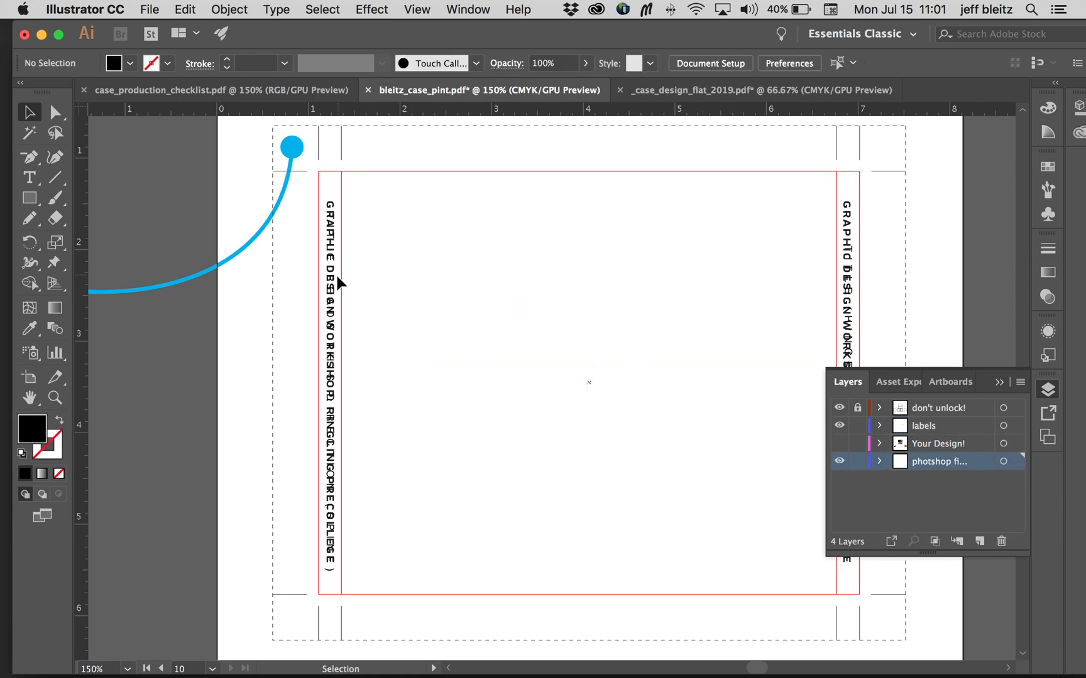
Step: Clear the placeholder text from both tray back spines and hide the labels layer
click(337, 278)
shift+click(853, 292)
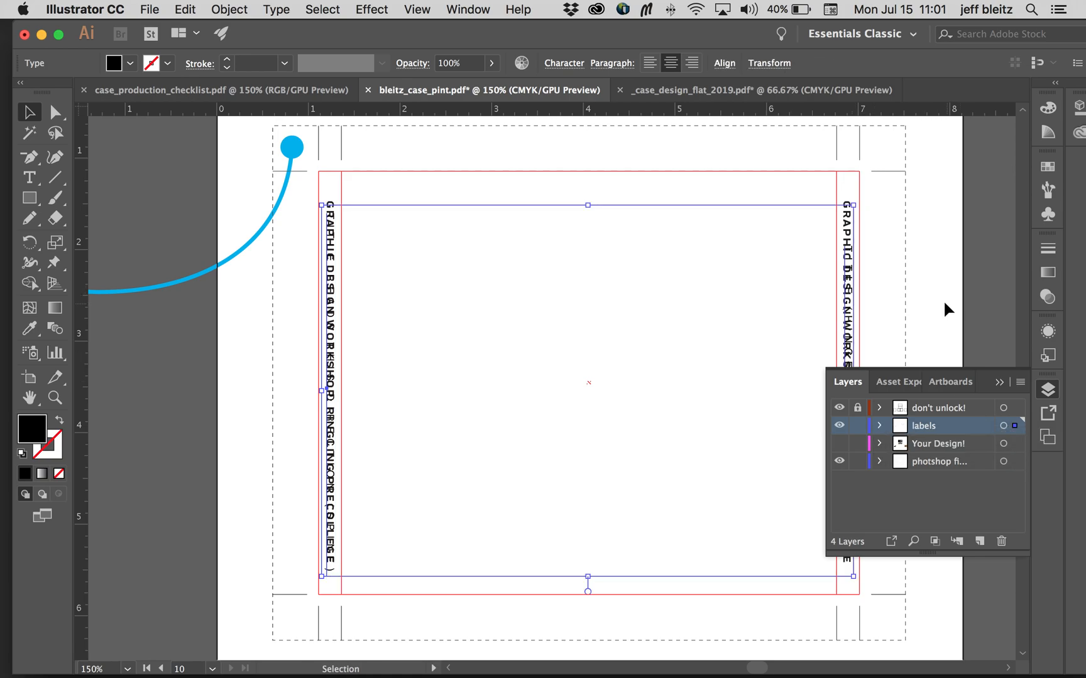
click(882, 345)
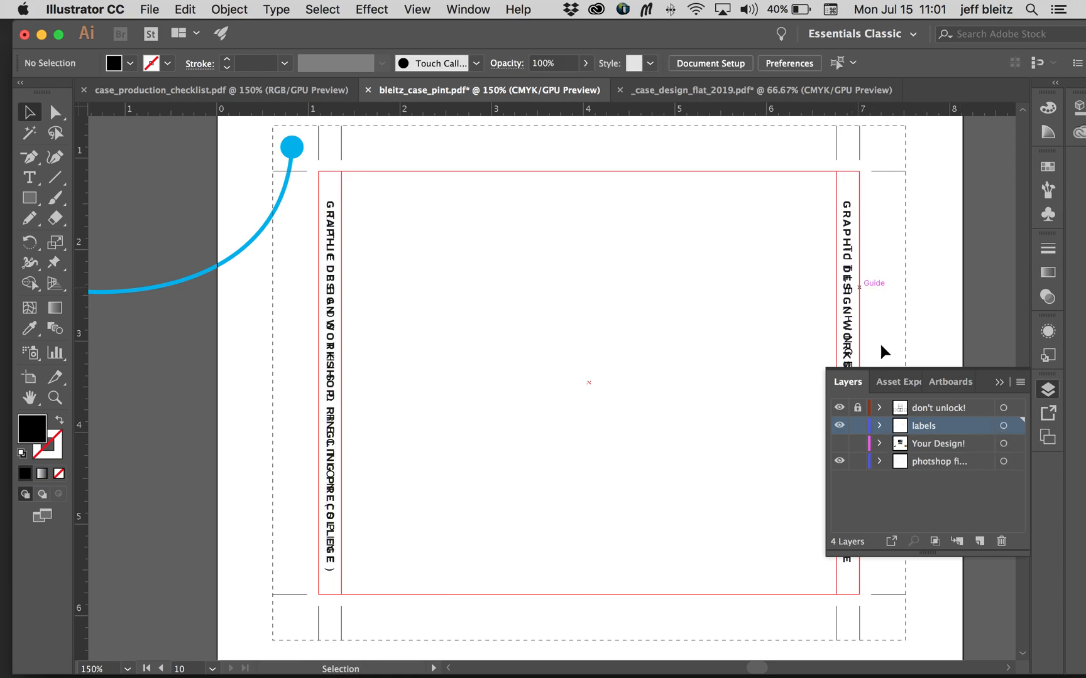
Step: Delete the photoshop layer's duplicate titles from both spines, show the Your Design! layer and toggle the photoshop layer to check the result
click(335, 272)
shift+click(845, 301)
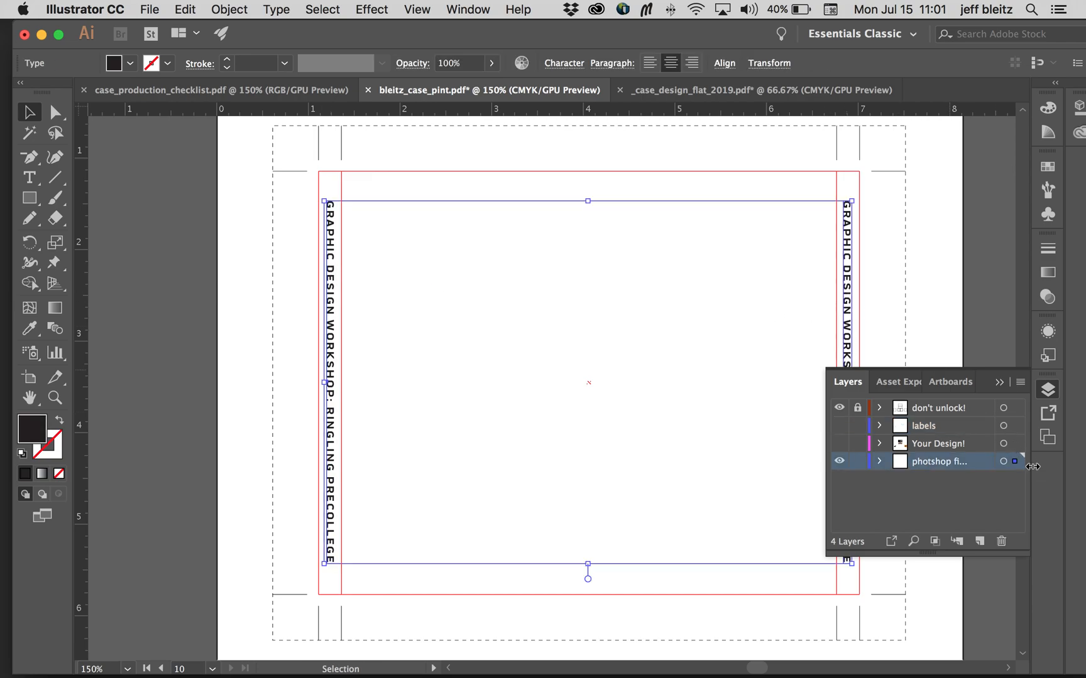
click(842, 443)
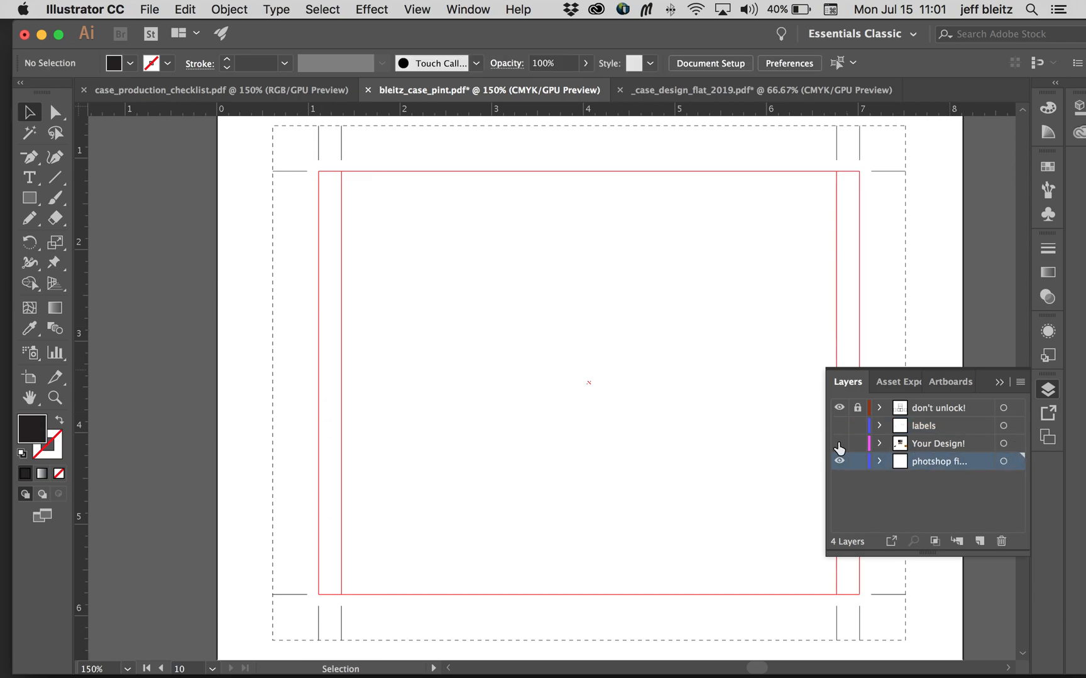
click(839, 444)
click(839, 461)
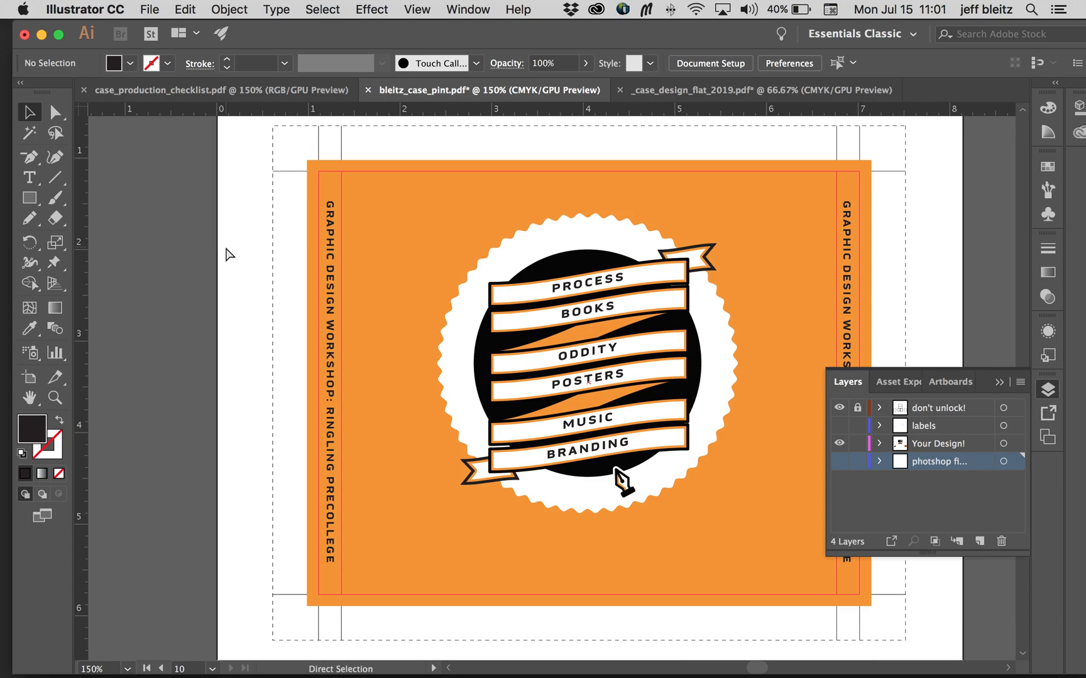
Step: Examine the cleaned tray back artwork, the booklet panels and the empty tray outlines on the main page
key(super+minus)
key(super+minus)
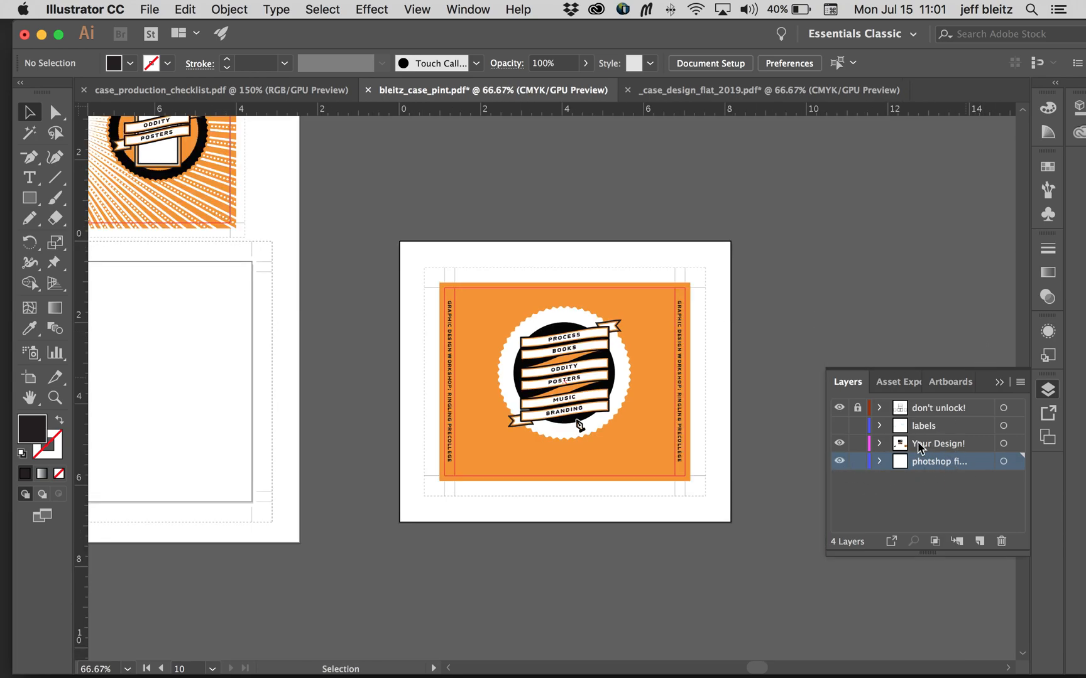
key(super+equal)
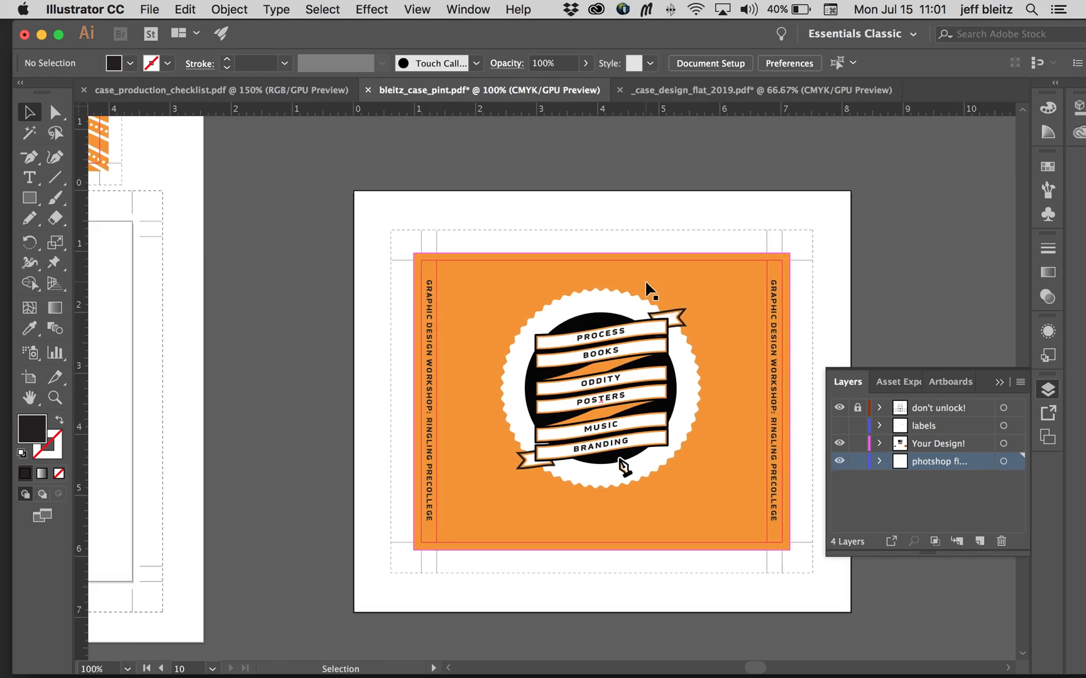
scroll(645, 289, down, 1)
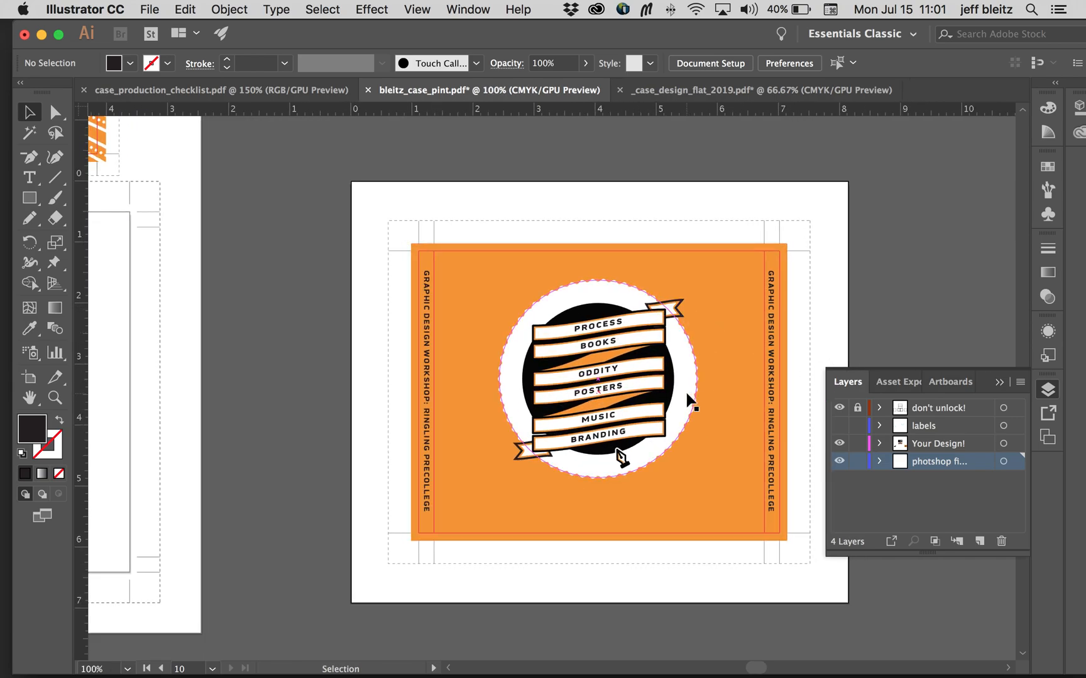
scroll(687, 398, left, 10)
scroll(691, 402, up, 10)
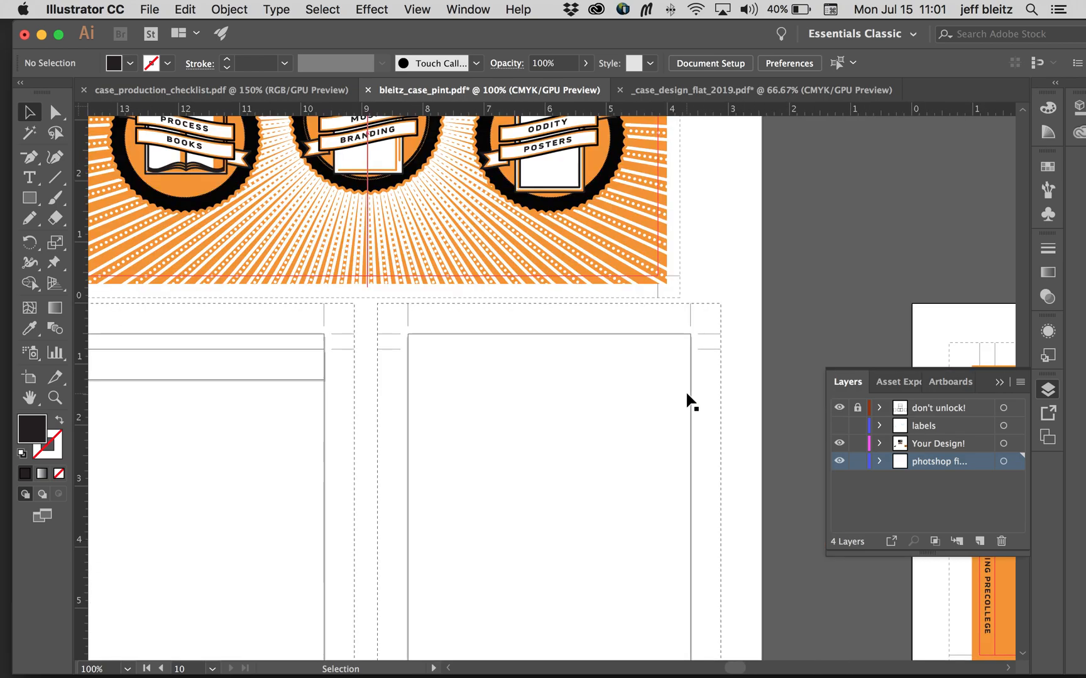
scroll(691, 402, left, 15)
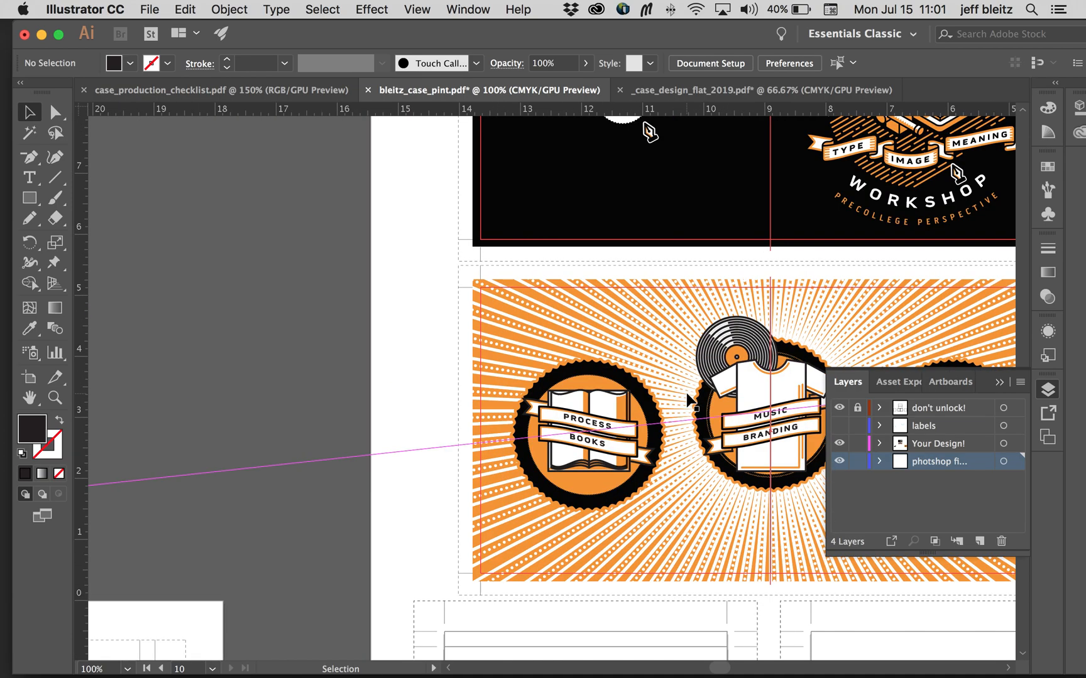
scroll(690, 402, down, 6)
scroll(689, 402, right, 7)
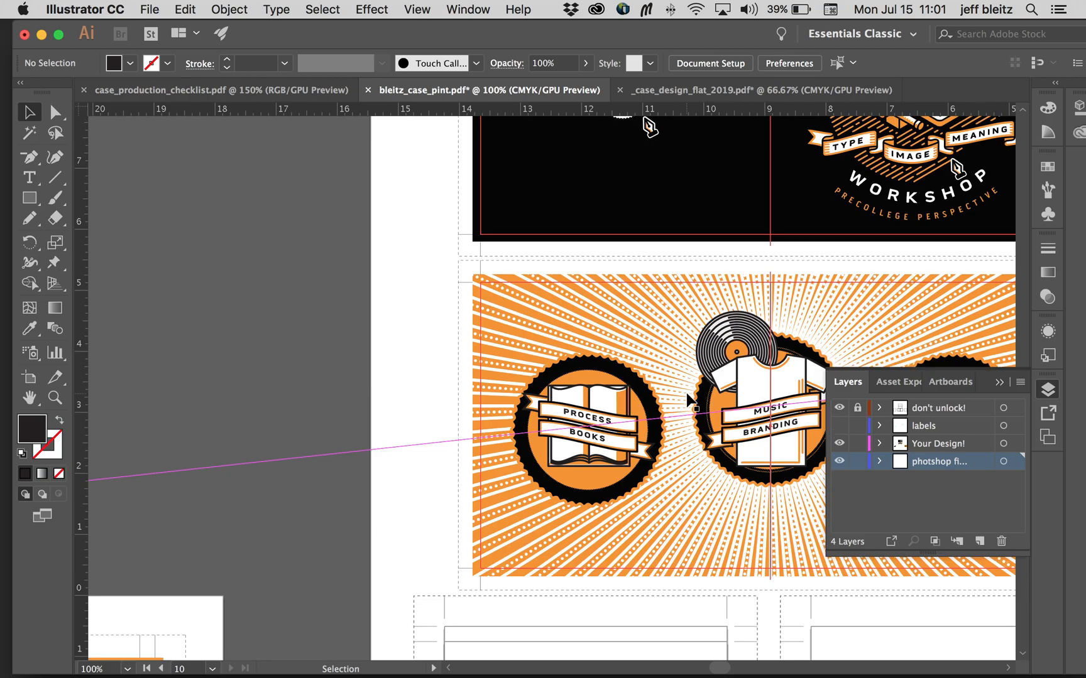
key(super+minus)
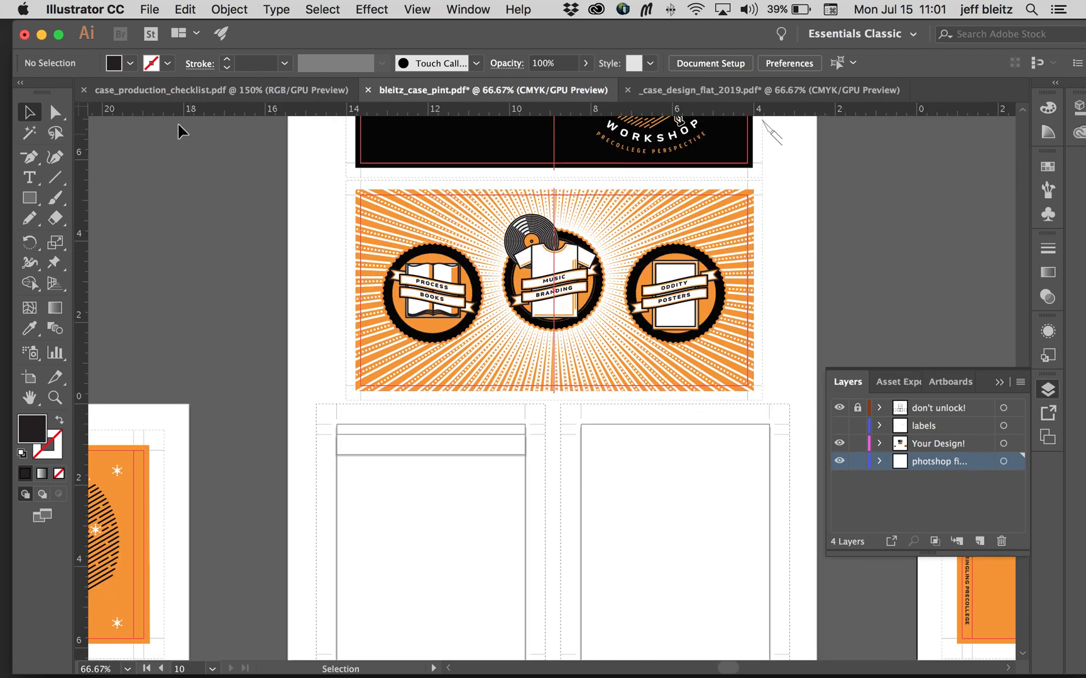
Step: Read the Case items about spine titles and moving tray designs in case_production_checklist.pdf
click(175, 92)
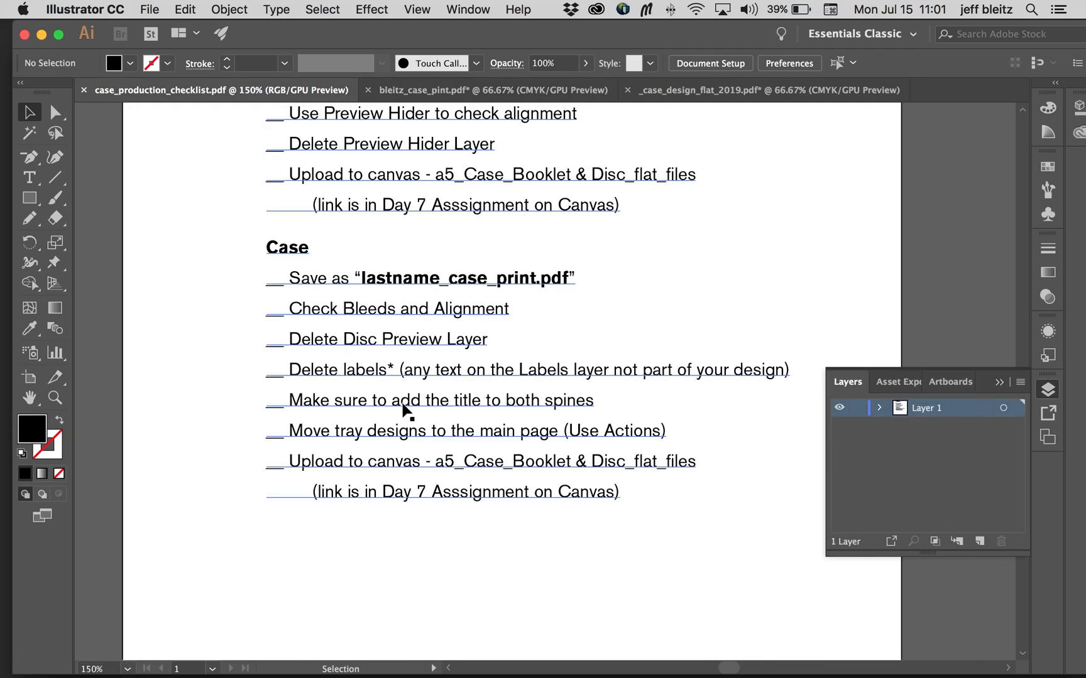
scroll(413, 408, down, 1)
scroll(412, 409, right, 1)
Step: Inspect the titles on both spines of the tray back artboard in bleitz_case_pint.pdf, selecting the one on the opening side
click(491, 90)
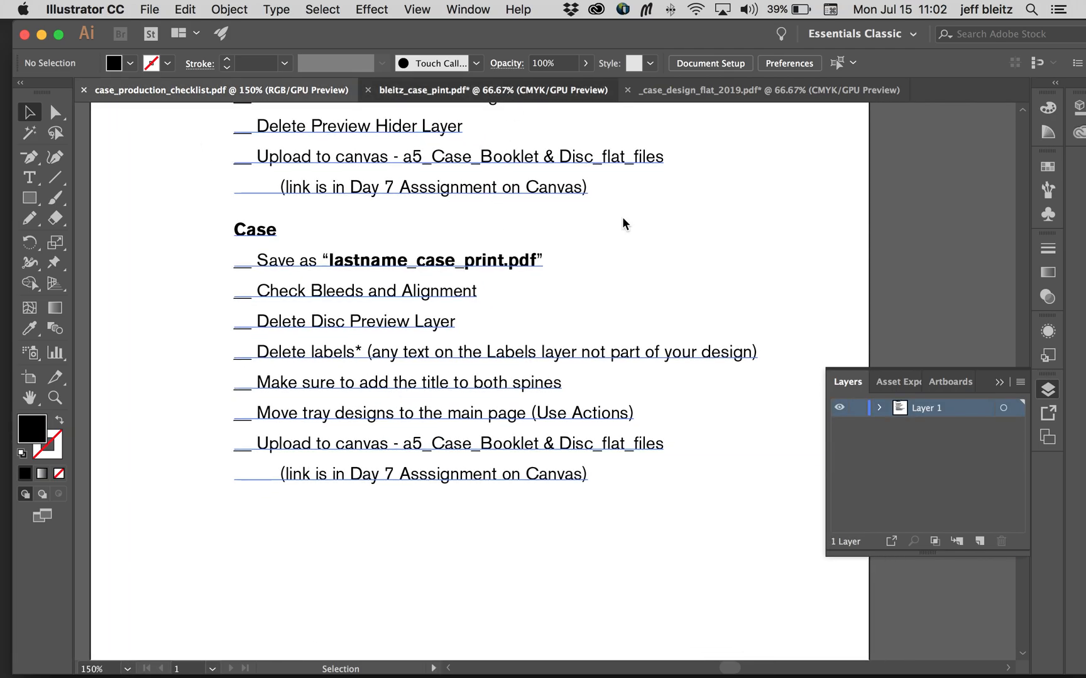
scroll(637, 243, right, 1)
scroll(637, 245, right, 18)
scroll(366, 370, down, 3)
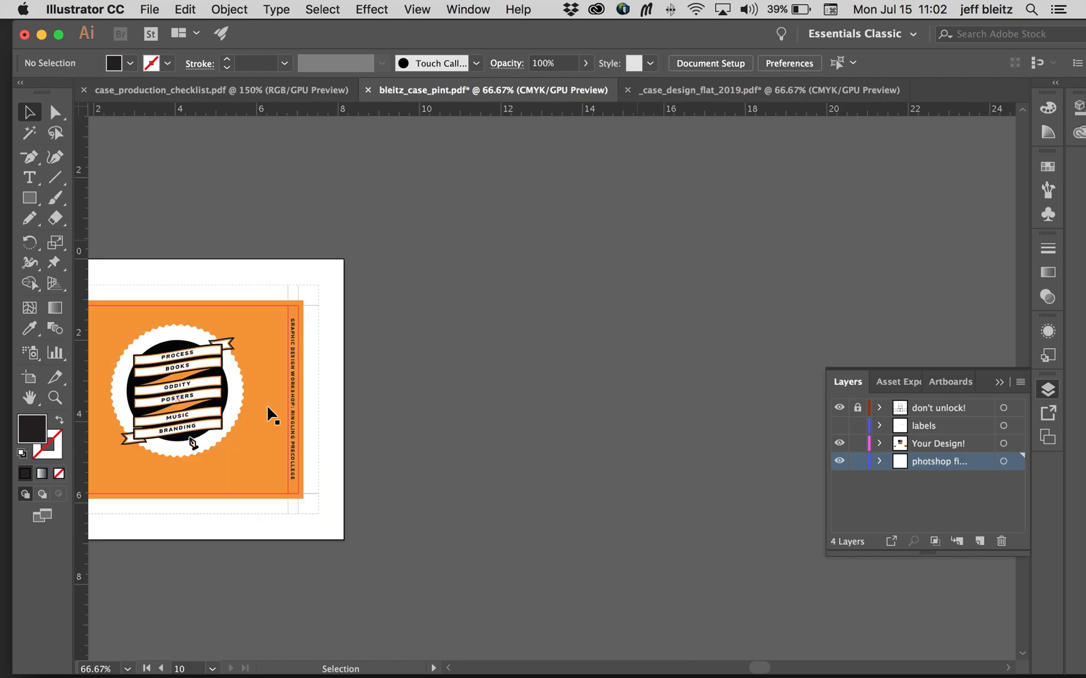
click(55, 398)
drag(256, 320, 884, 402)
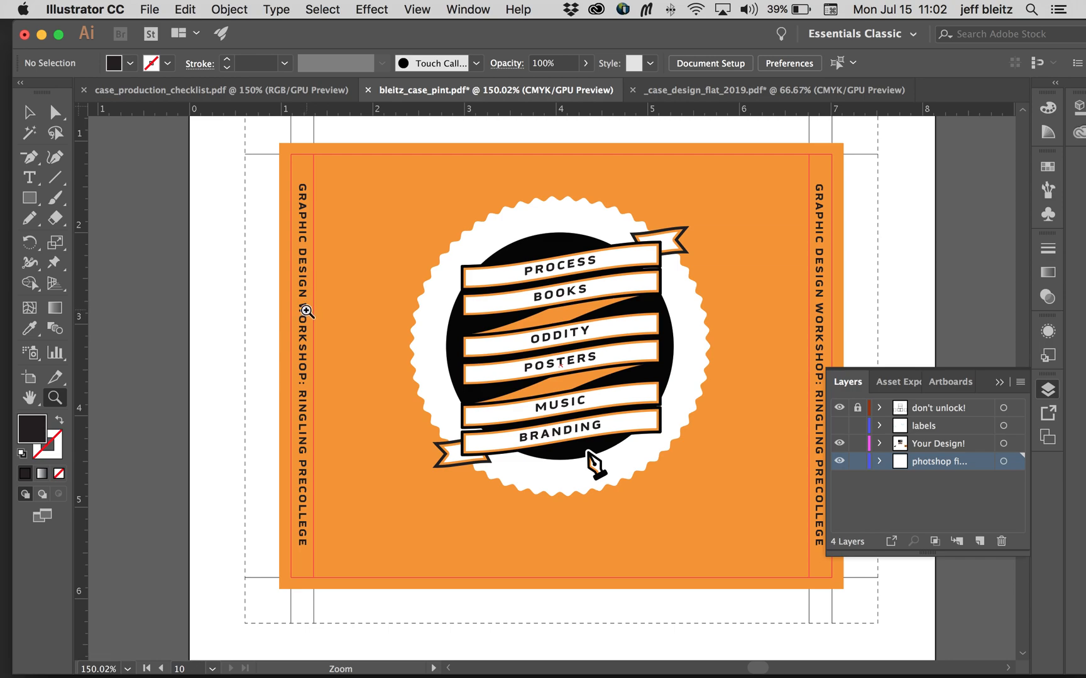
scroll(310, 333, right, 3)
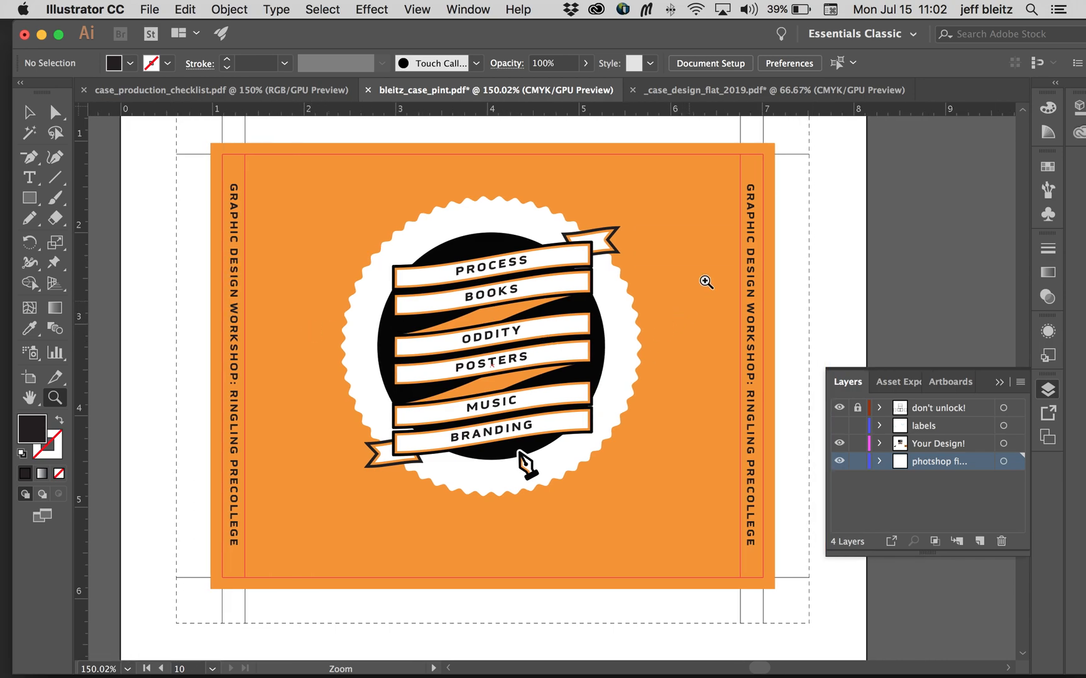
key(v)
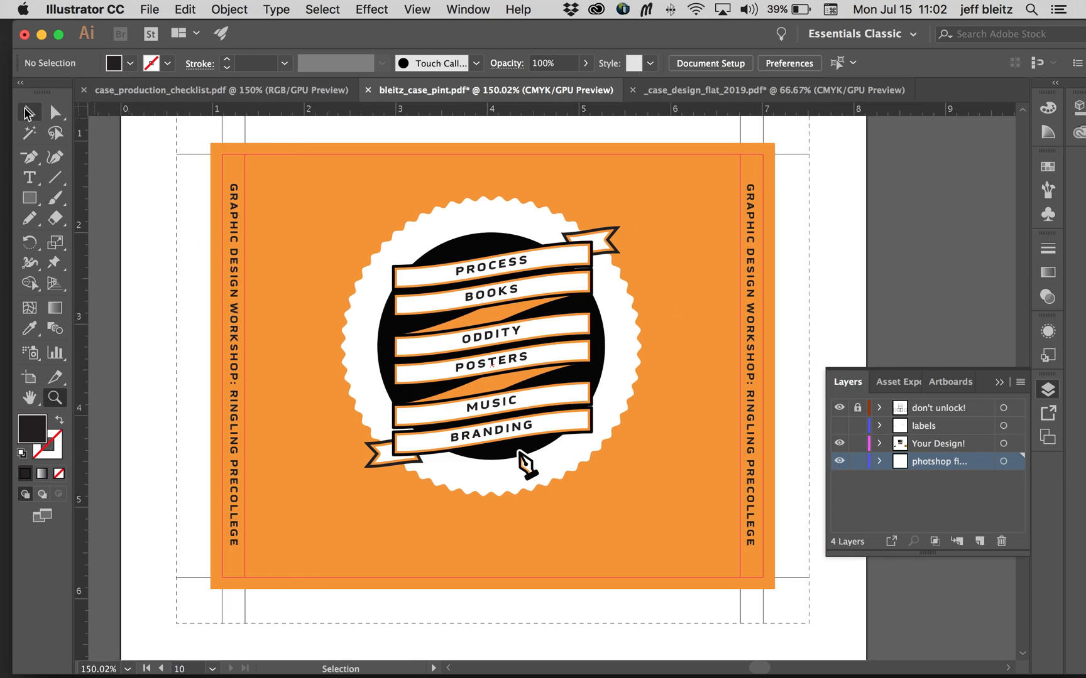
click(243, 228)
click(237, 234)
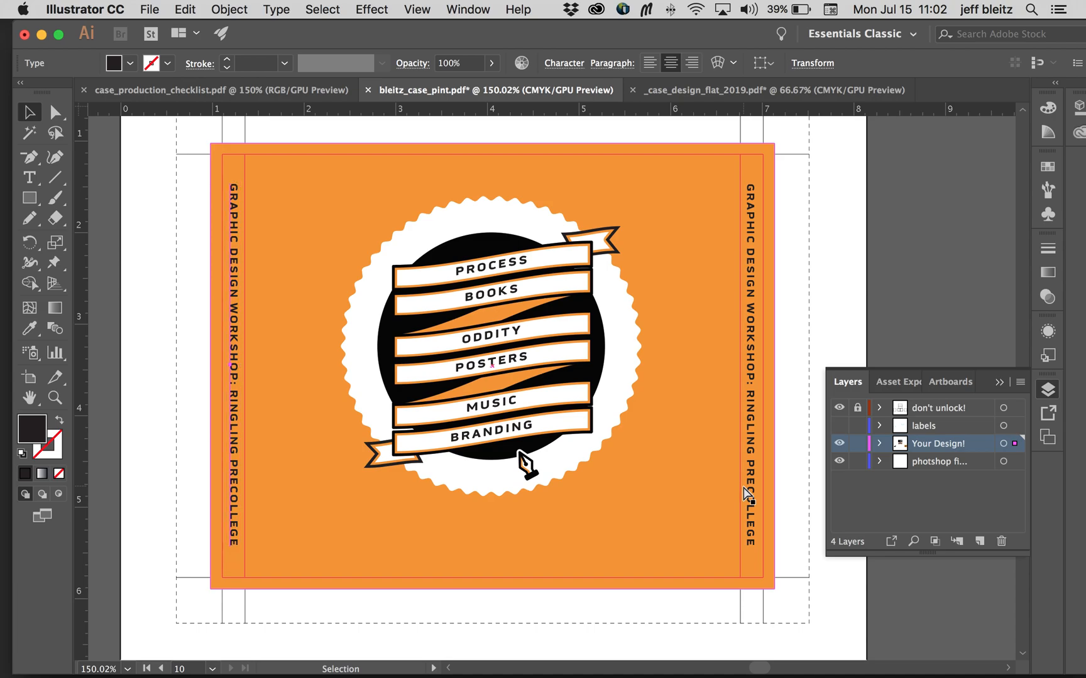
Step: Recheck the checklist's Case items, return to the main page of bleitz_case_pint.pdf and collapse the Layers panel
click(274, 93)
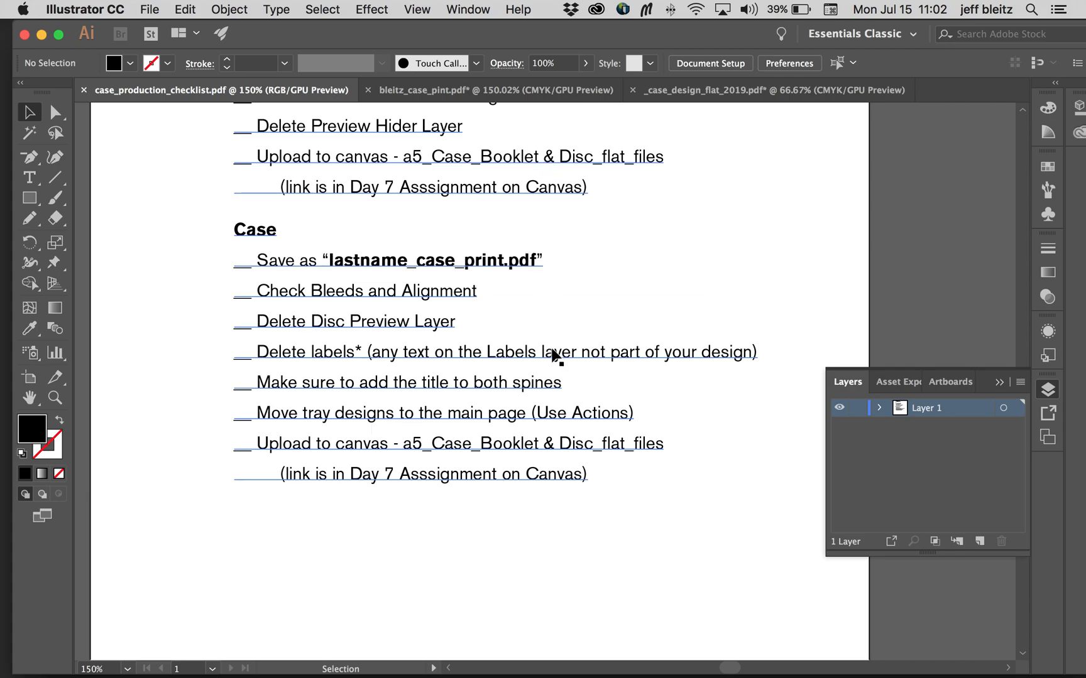
click(437, 97)
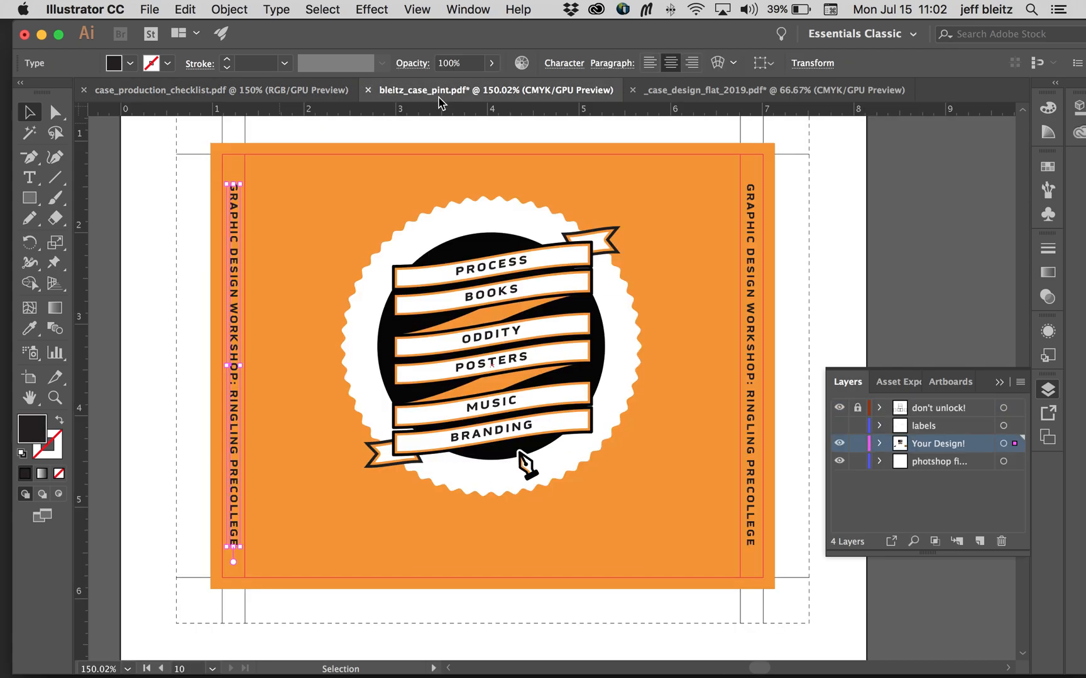
key(super+minus)
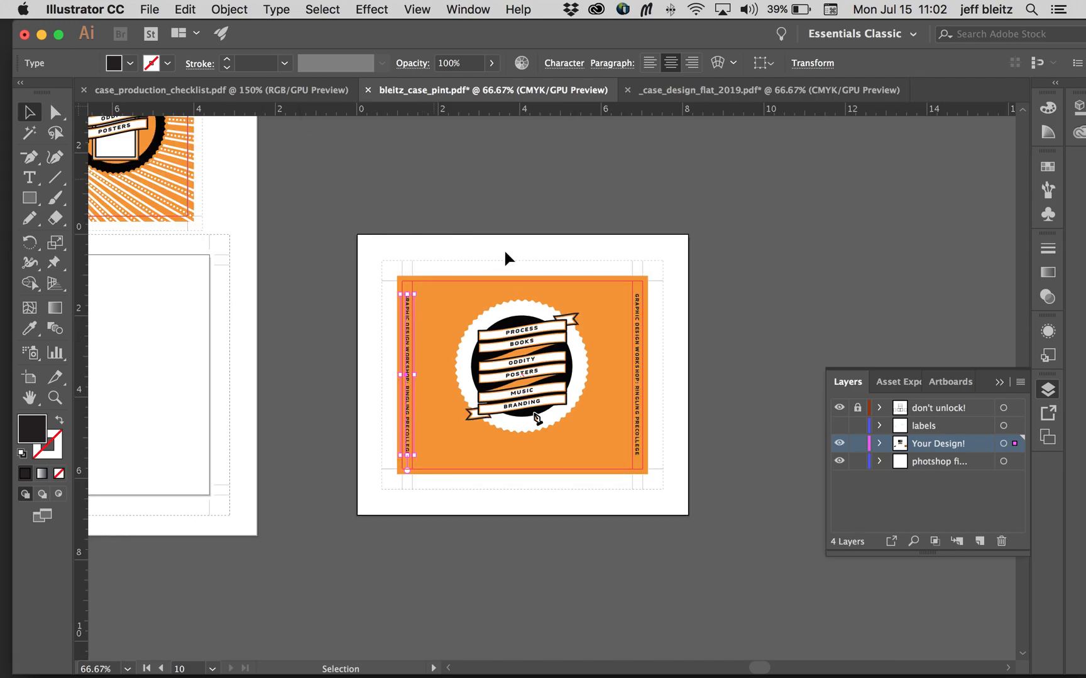
scroll(505, 255, left, 10)
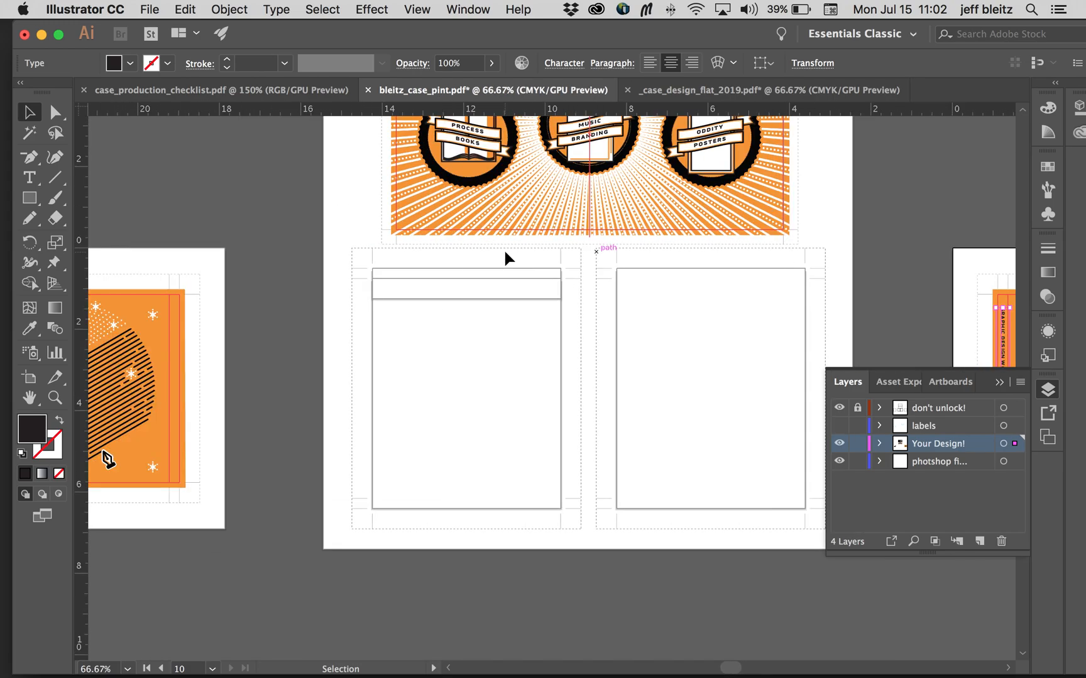
scroll(505, 251, right, 1)
click(998, 382)
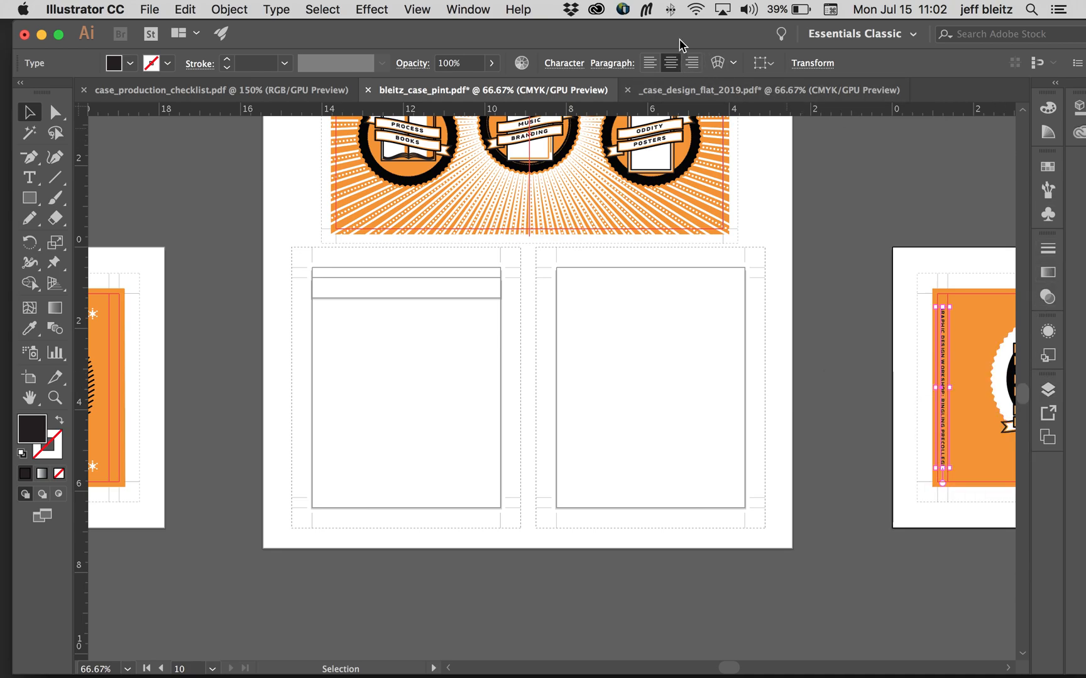
Step: Compare the inside tray artboard with the empty tray outlines on the main page that receive the tray designs
drag(680, 40, 691, 40)
scroll(697, 173, left, 3)
scroll(697, 173, up, 2)
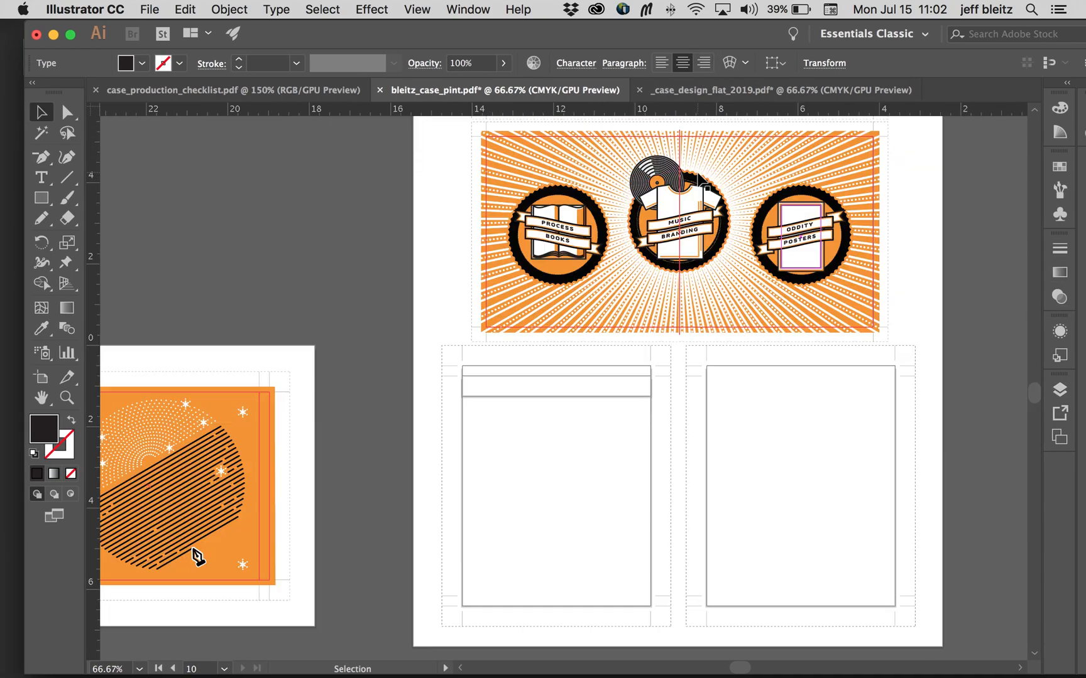
scroll(701, 179, left, 5)
scroll(701, 179, right, 1)
scroll(701, 179, down, 2)
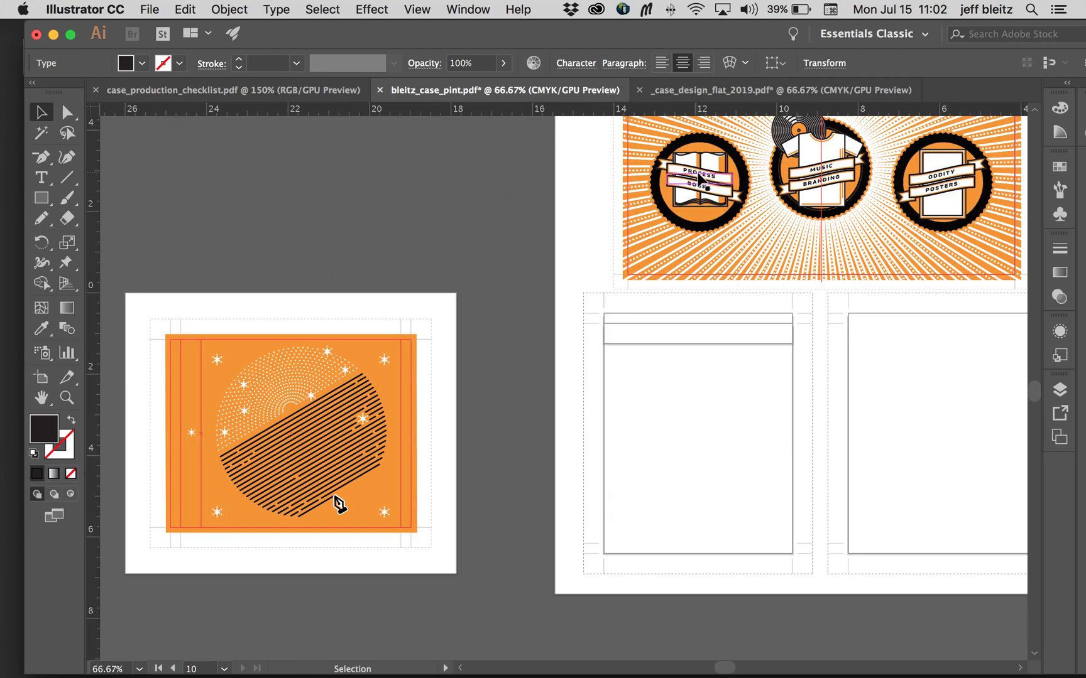
scroll(699, 179, right, 3)
scroll(716, 151, left, 4)
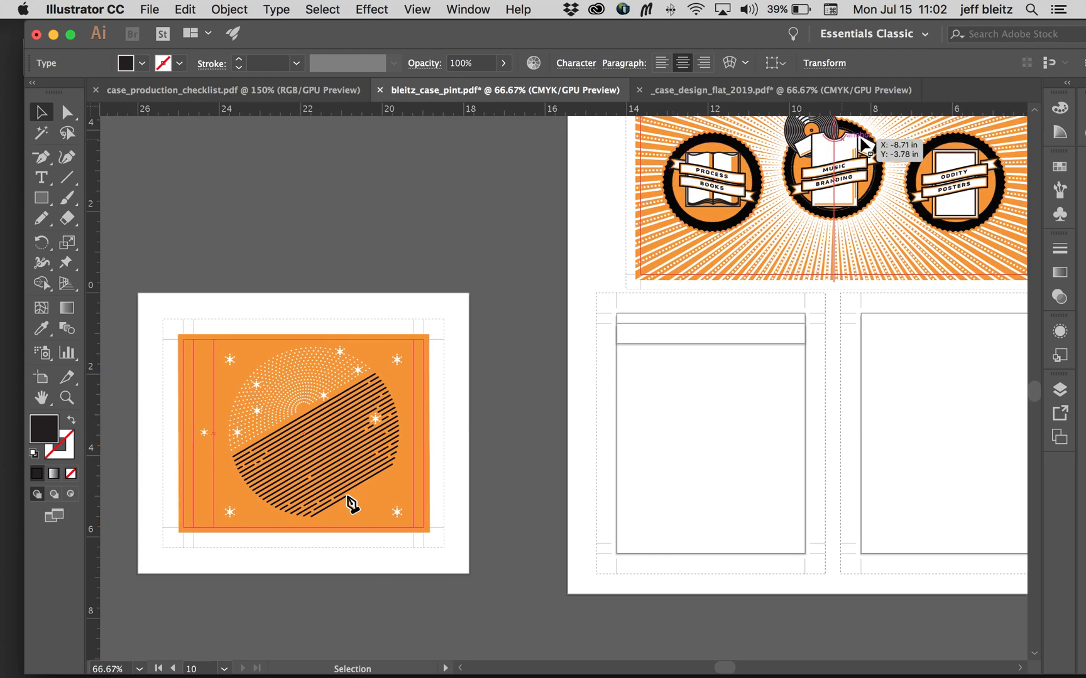
Step: Show the Actions panel and delete the CD PrePress action set from it
click(480, 13)
mouse_move(490, 92)
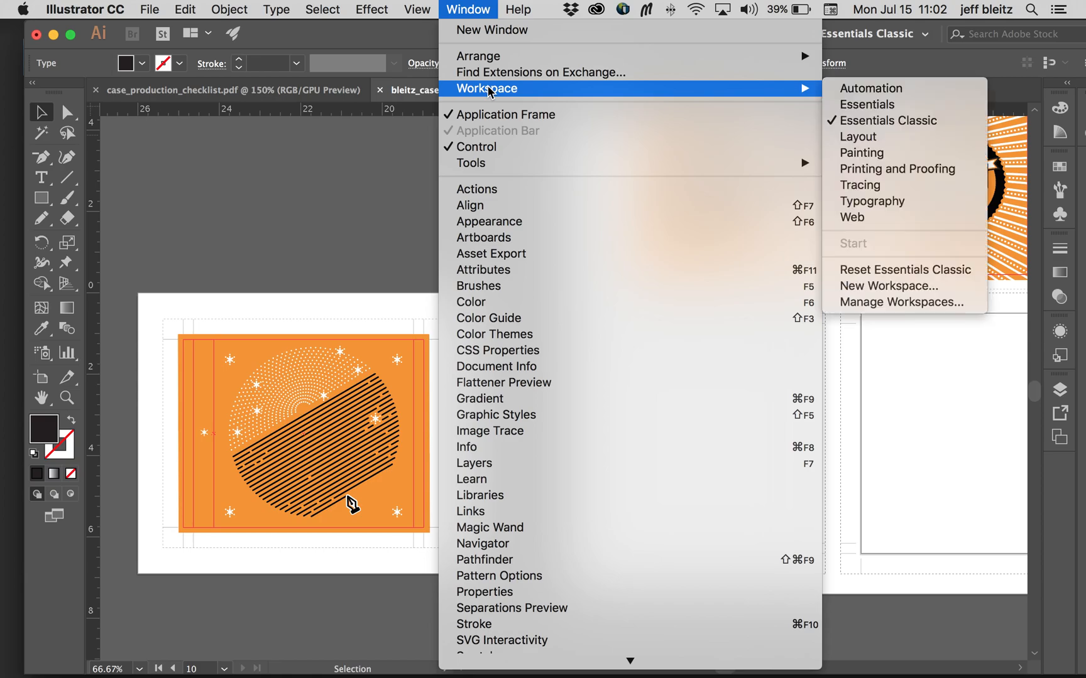
click(474, 189)
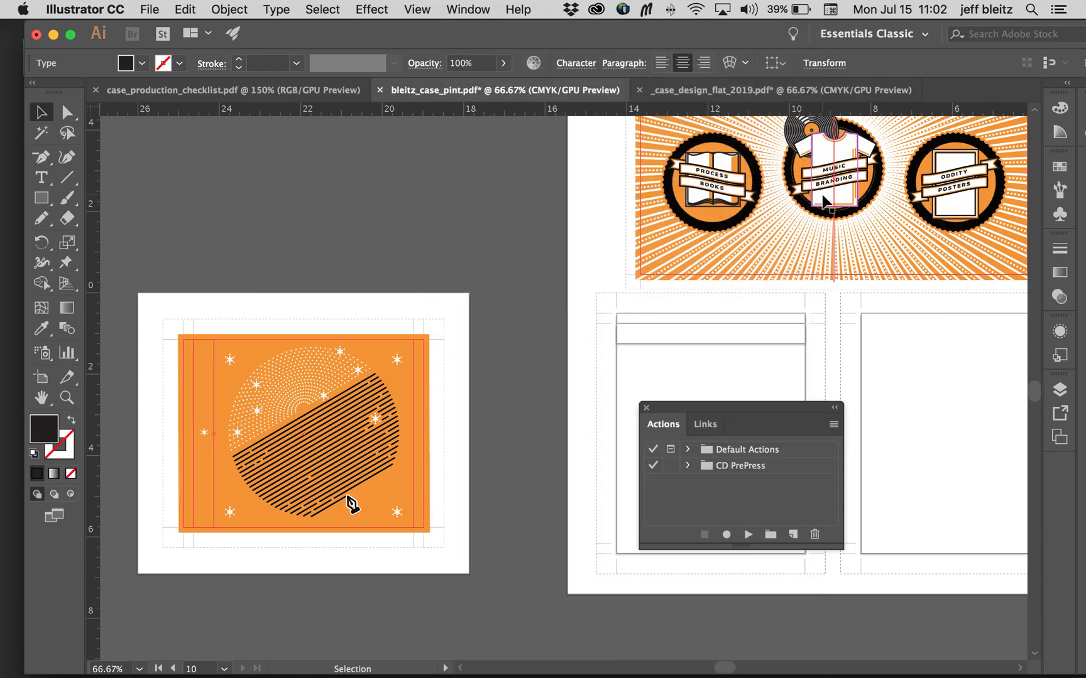
drag(790, 417, 817, 339)
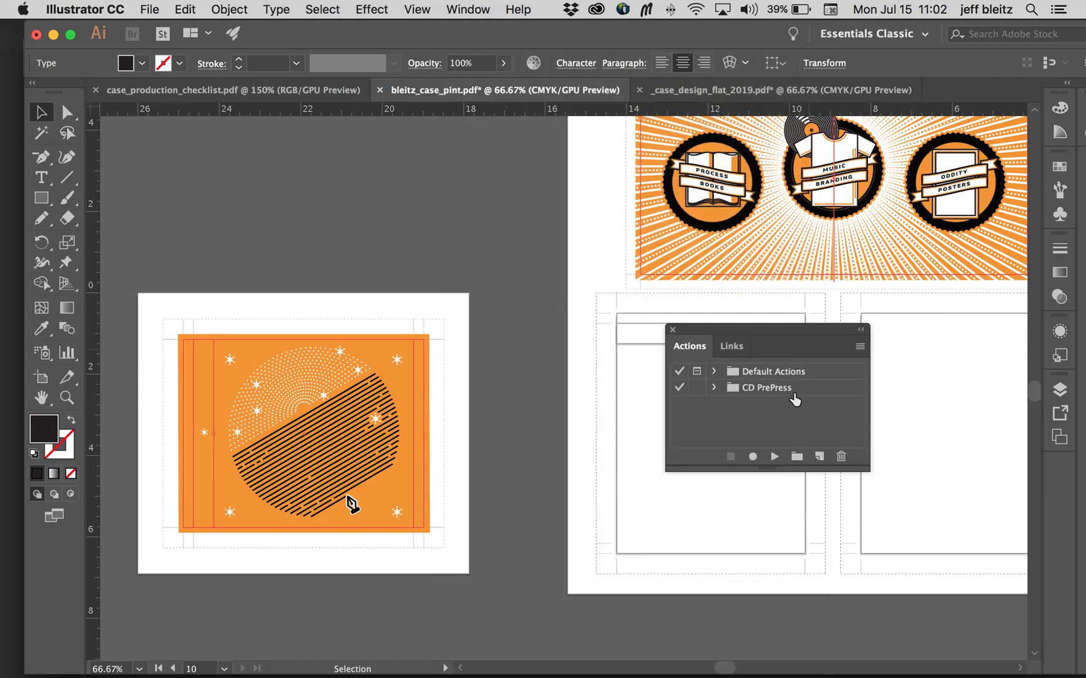
click(793, 396)
click(841, 457)
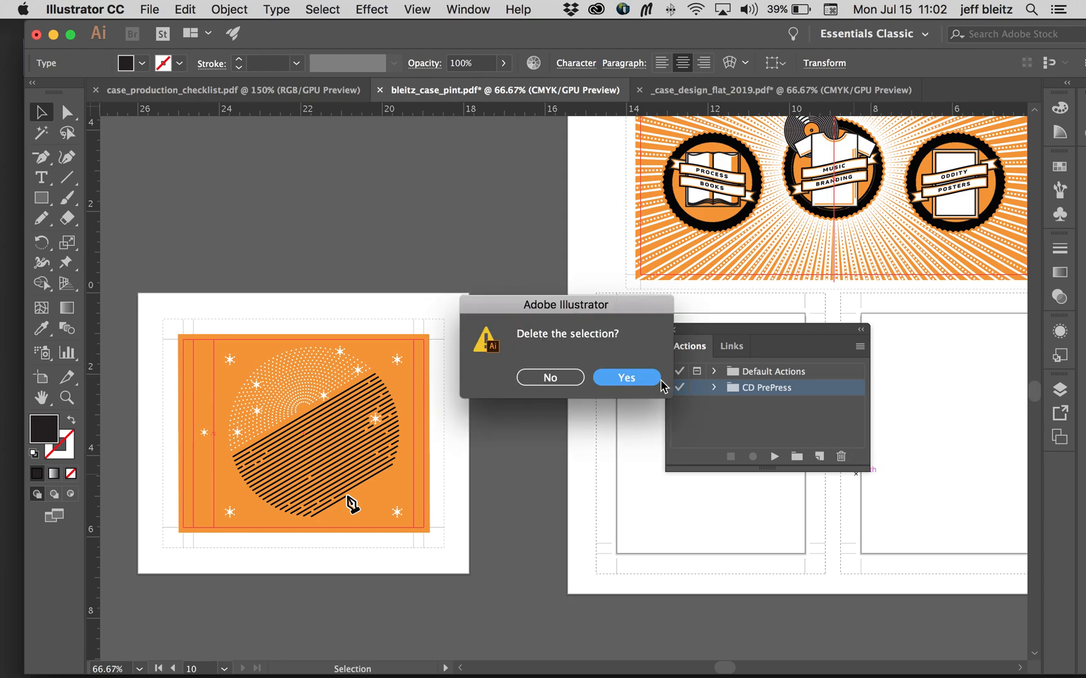
click(644, 387)
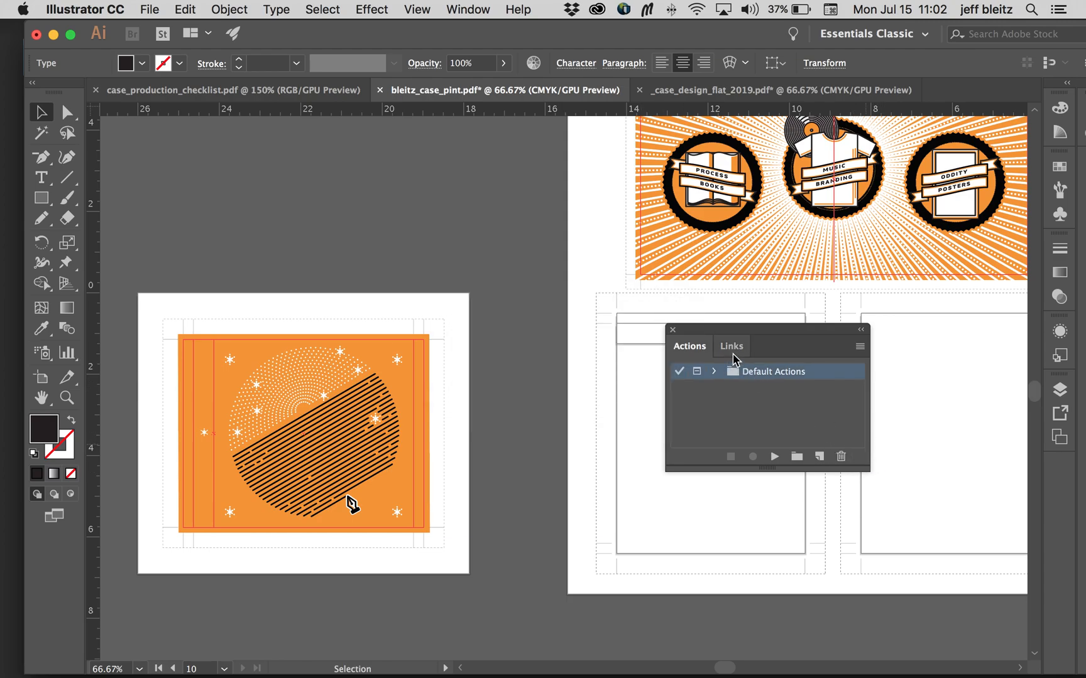
Step: Compare the inside tray and tray back artboards with the empty tray outlines on the main page
drag(765, 339, 879, 322)
scroll(551, 299, right, 5)
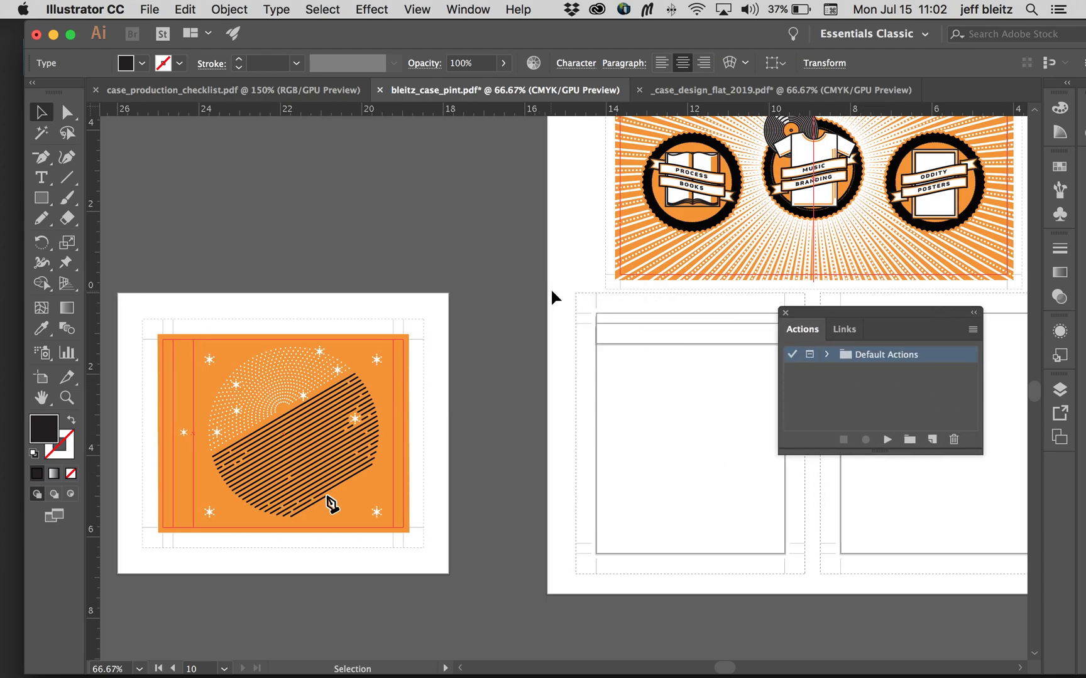
scroll(206, 379, left, 2)
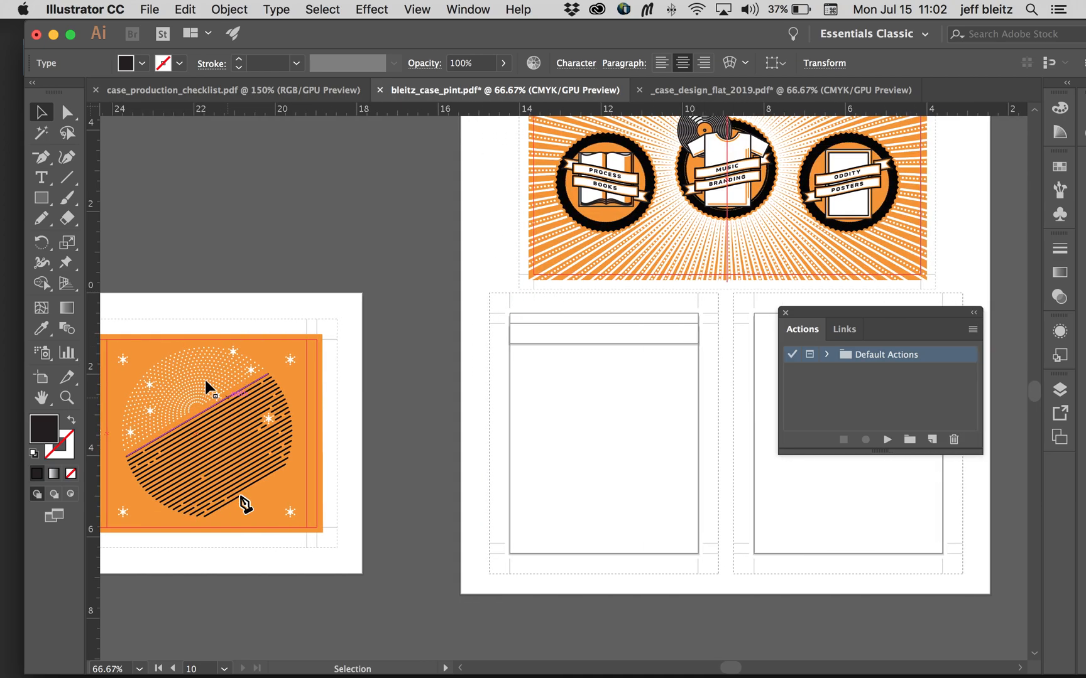
scroll(604, 418, right, 7)
scroll(603, 418, right, 5)
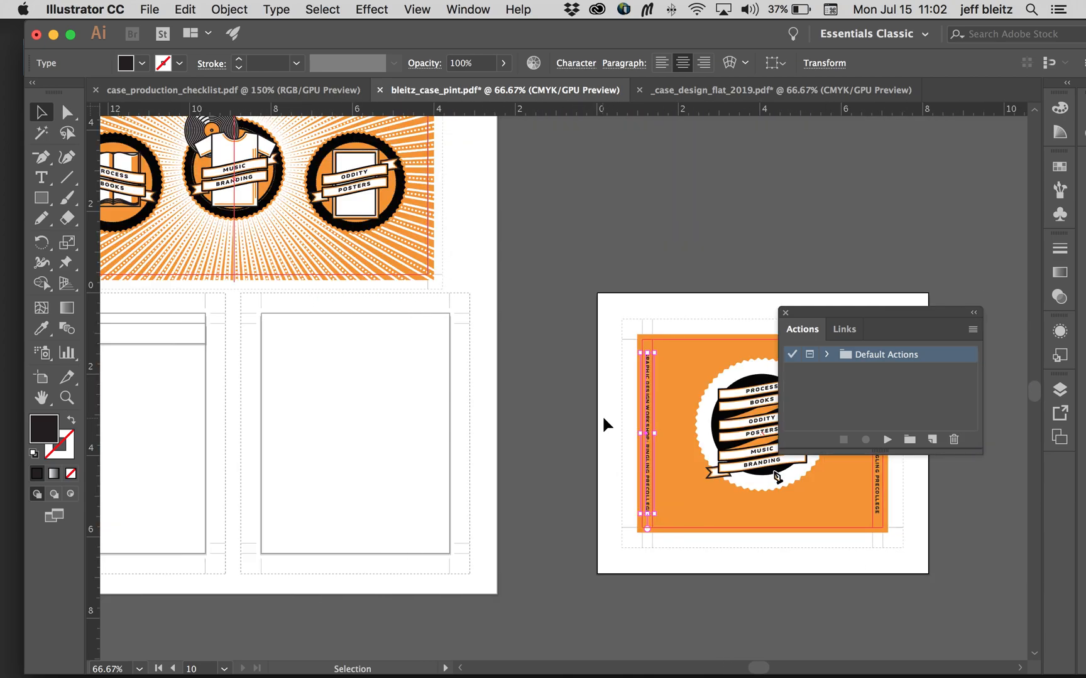
scroll(689, 413, left, 2)
scroll(688, 409, left, 1)
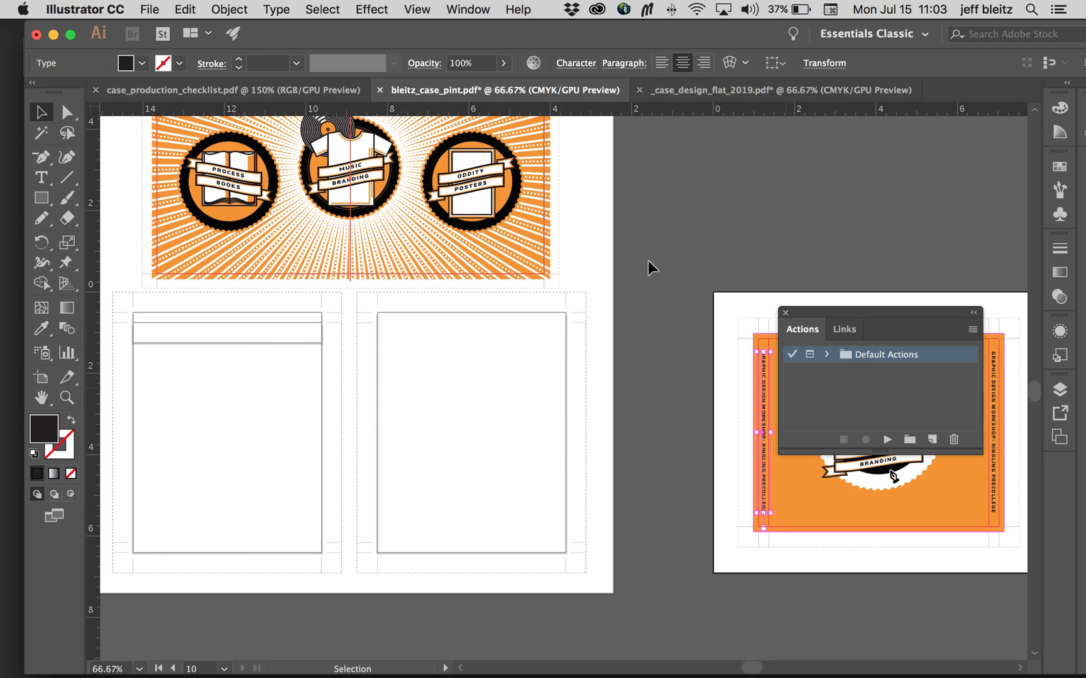
click(973, 331)
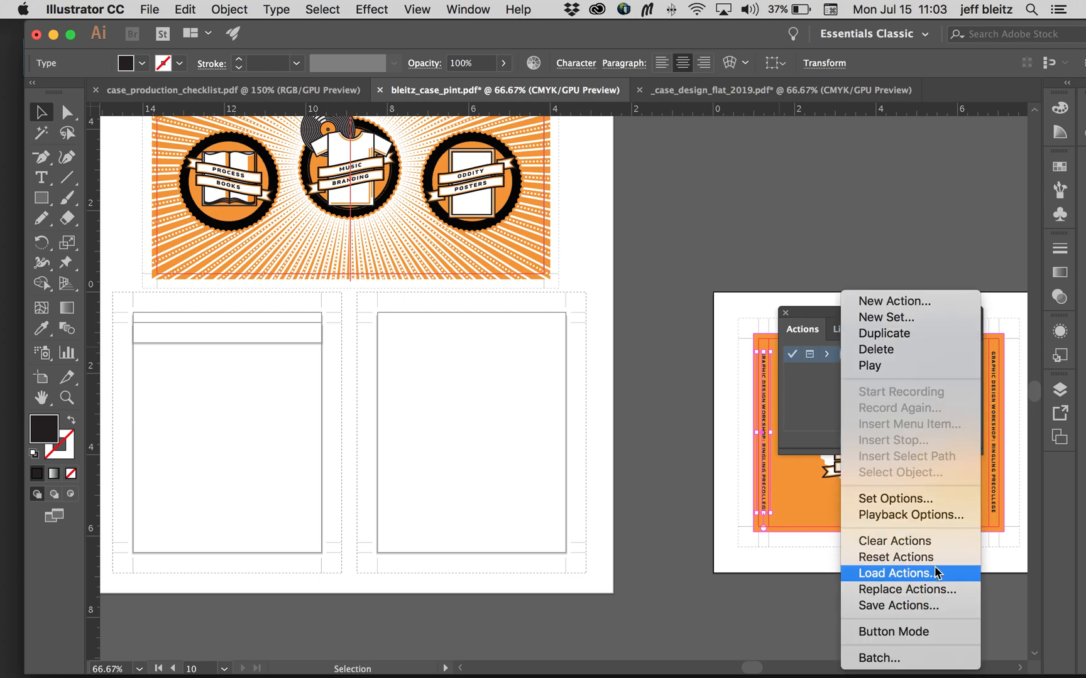
click(833, 312)
drag(831, 314, 765, 159)
click(717, 155)
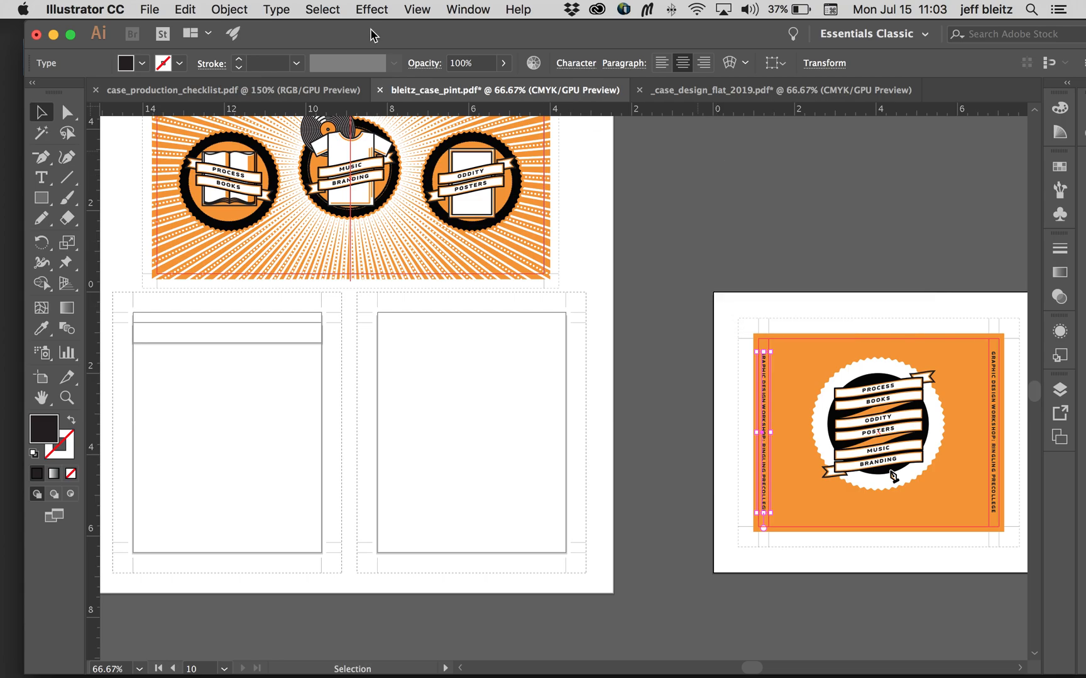
Step: Reopen the Actions panel and load the action file CD PrePress.aia from the CD_Package_flat_files_2019 folder
click(465, 9)
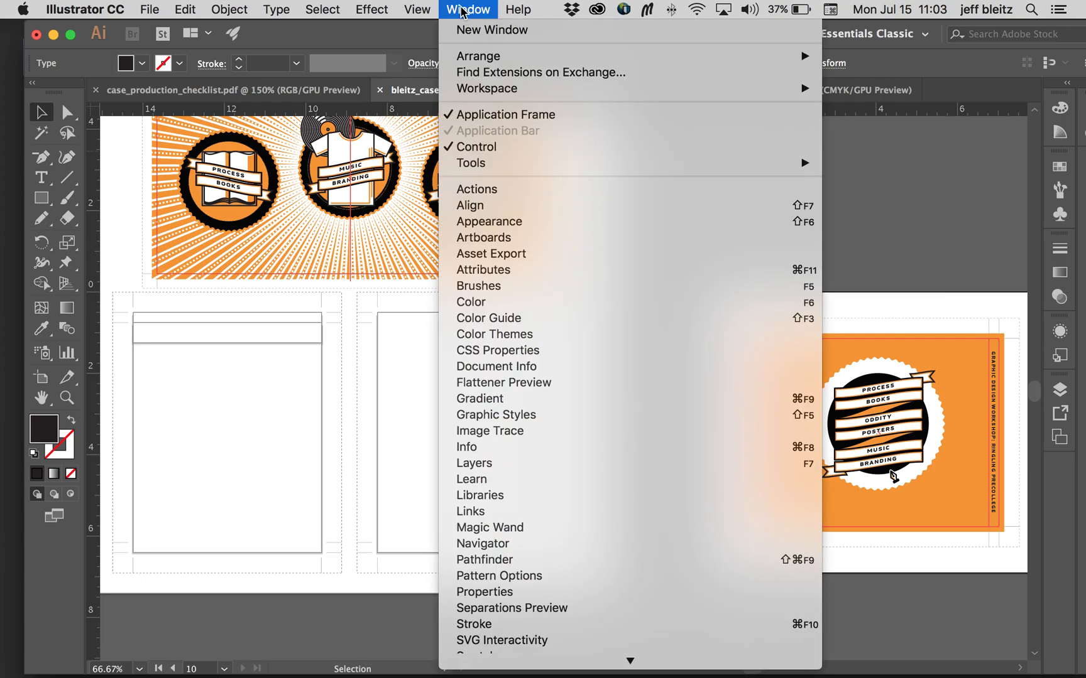
click(484, 189)
drag(812, 159, 853, 144)
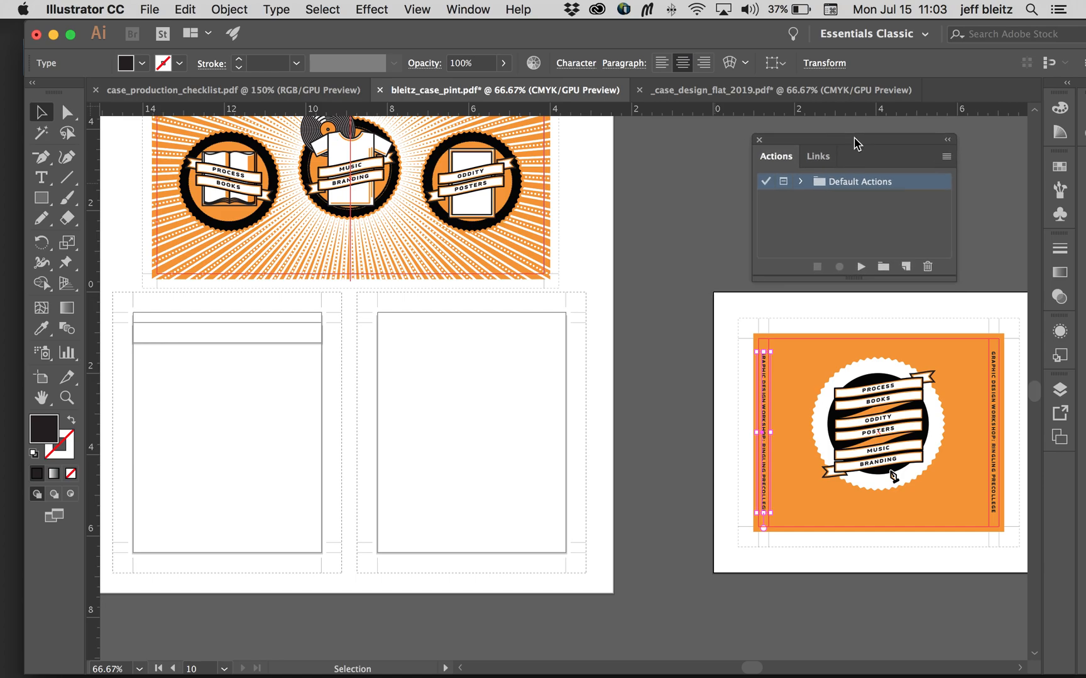
click(948, 159)
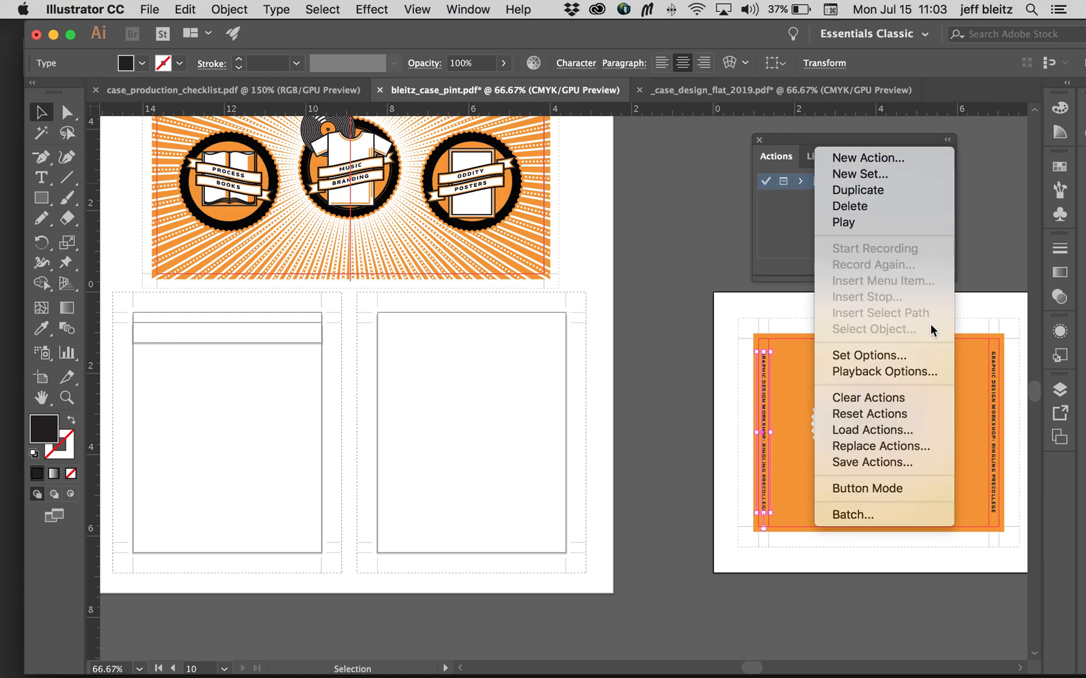
click(905, 429)
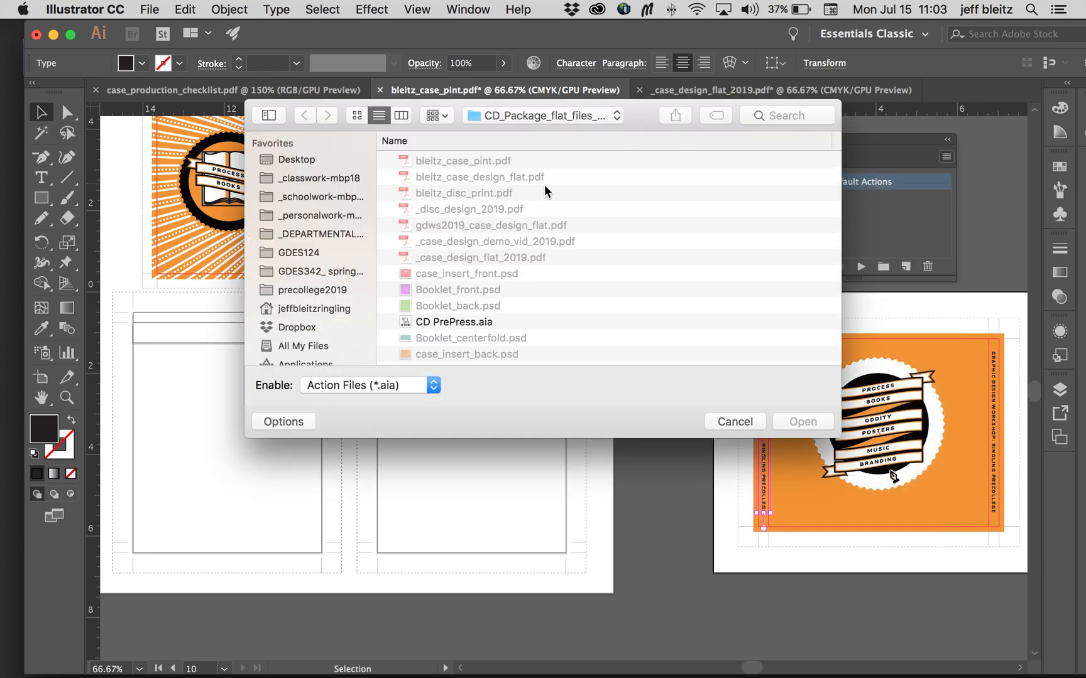
click(548, 115)
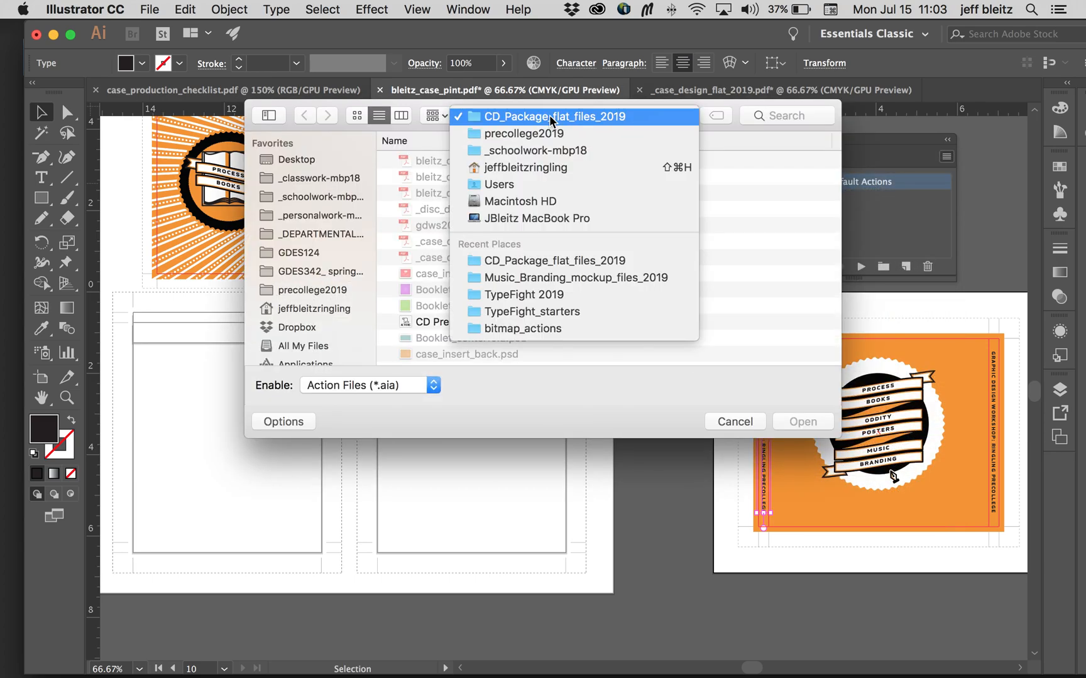
click(585, 118)
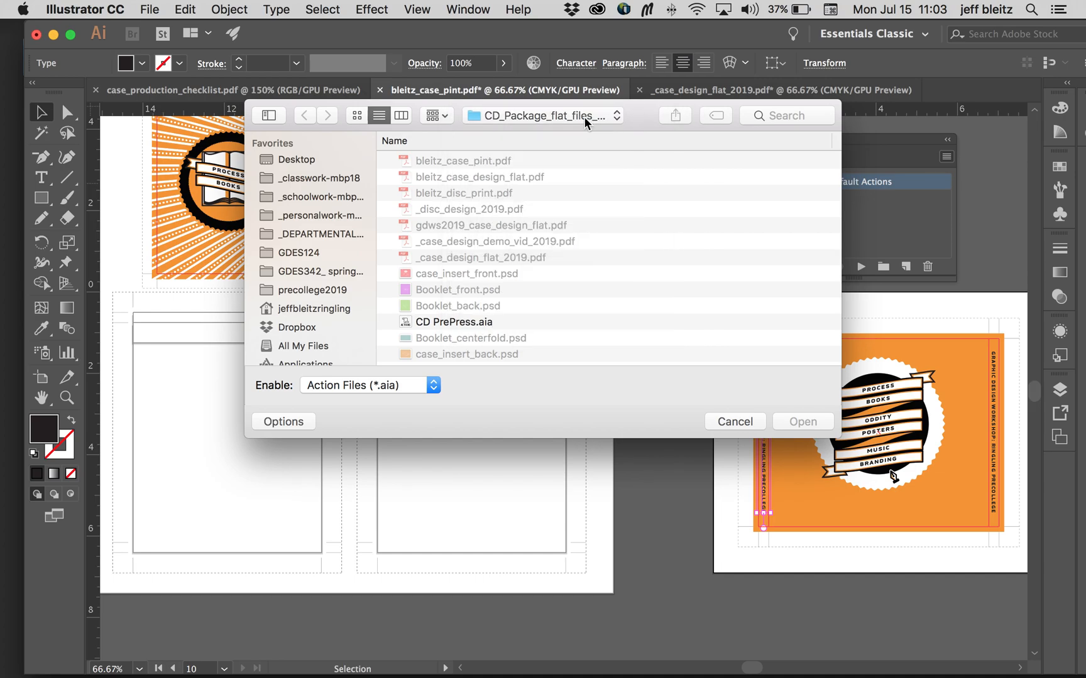
click(438, 323)
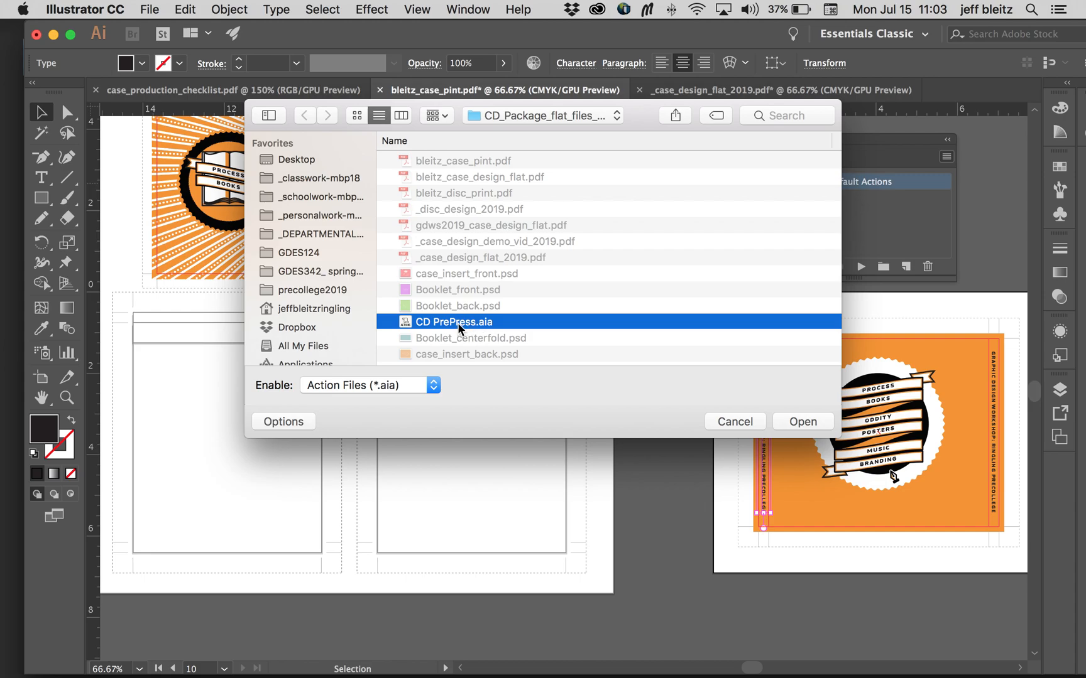
click(805, 425)
Step: Expand the CD PrePress set and look over its Inside Tray Move and tray back move actions against the tray artboards
click(800, 198)
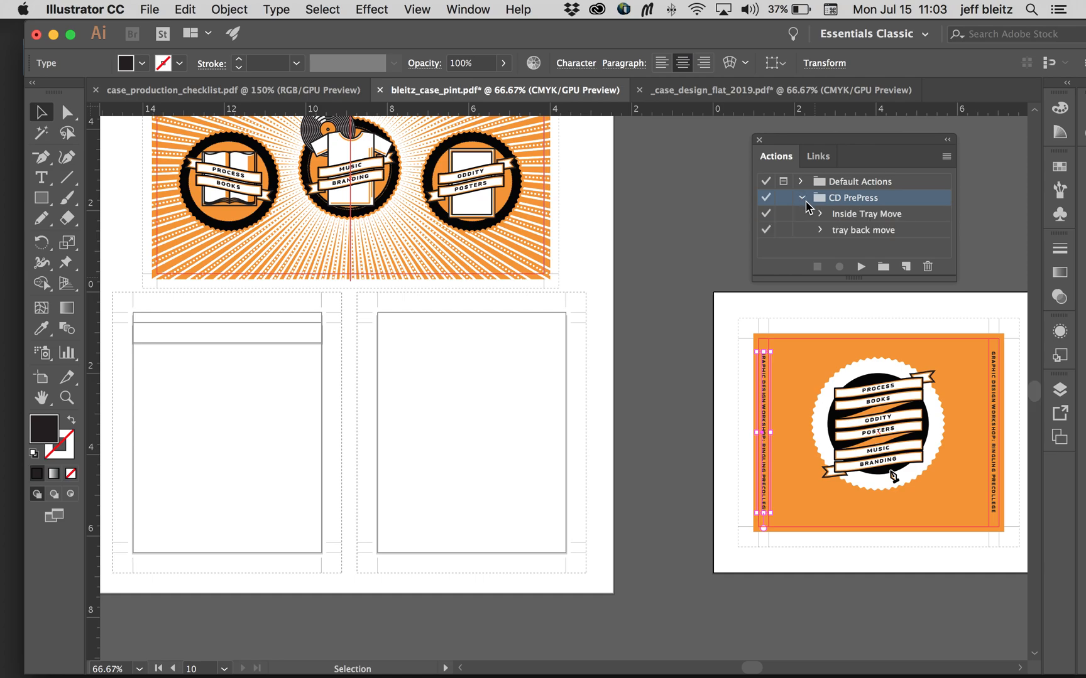
click(884, 216)
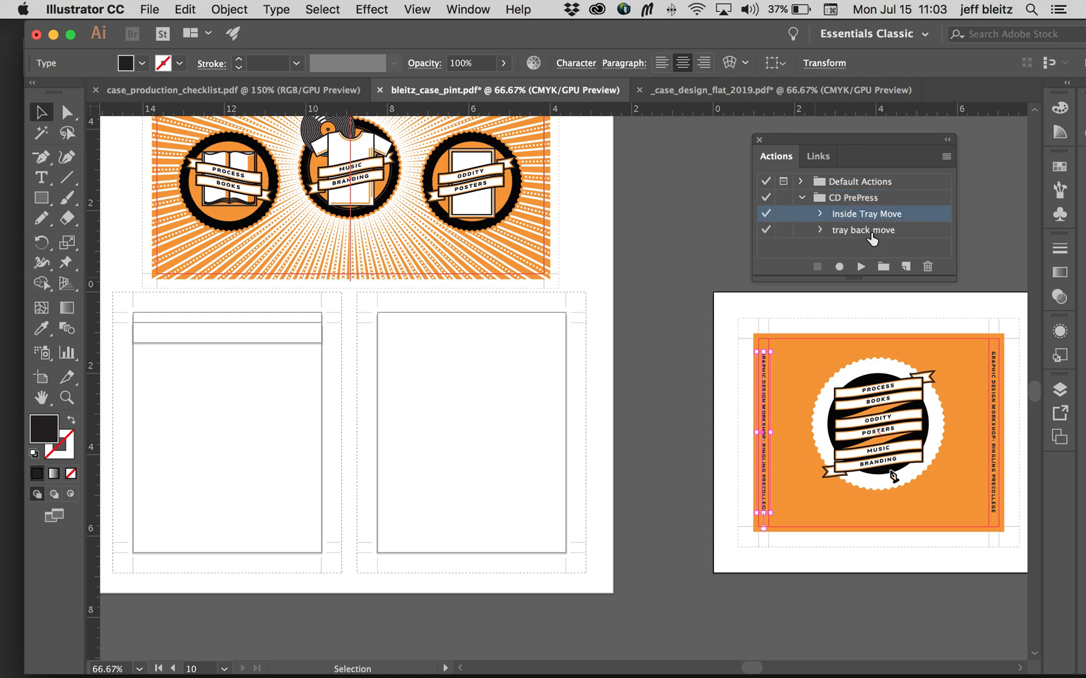
click(871, 233)
scroll(597, 259, down, 1)
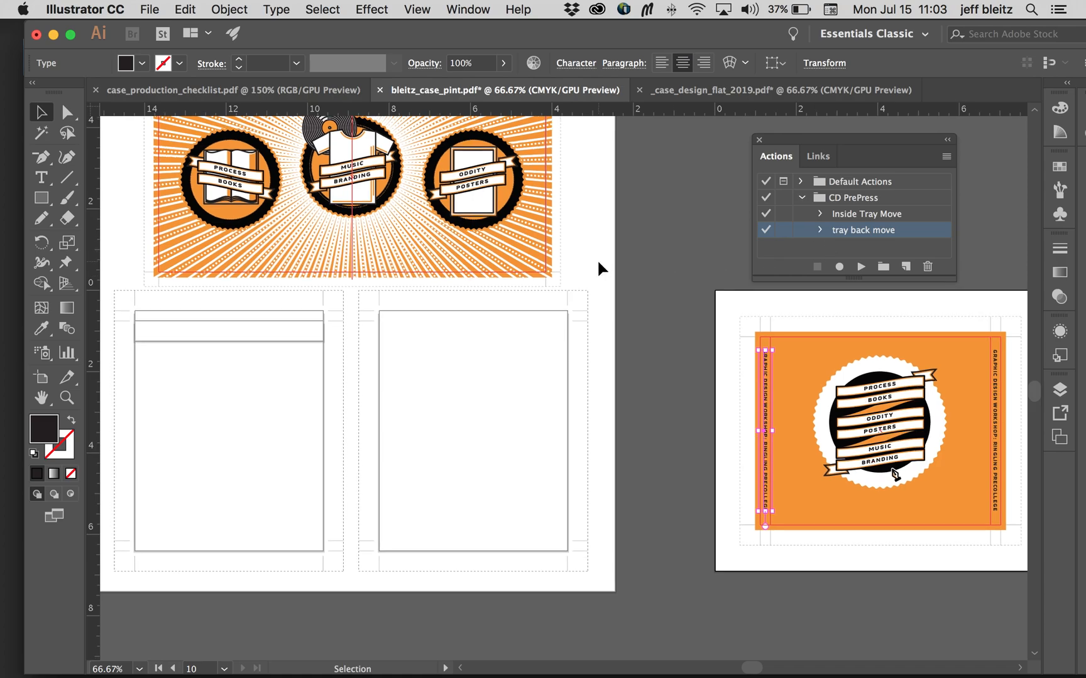
scroll(743, 404, left, 3)
scroll(913, 404, right, 5)
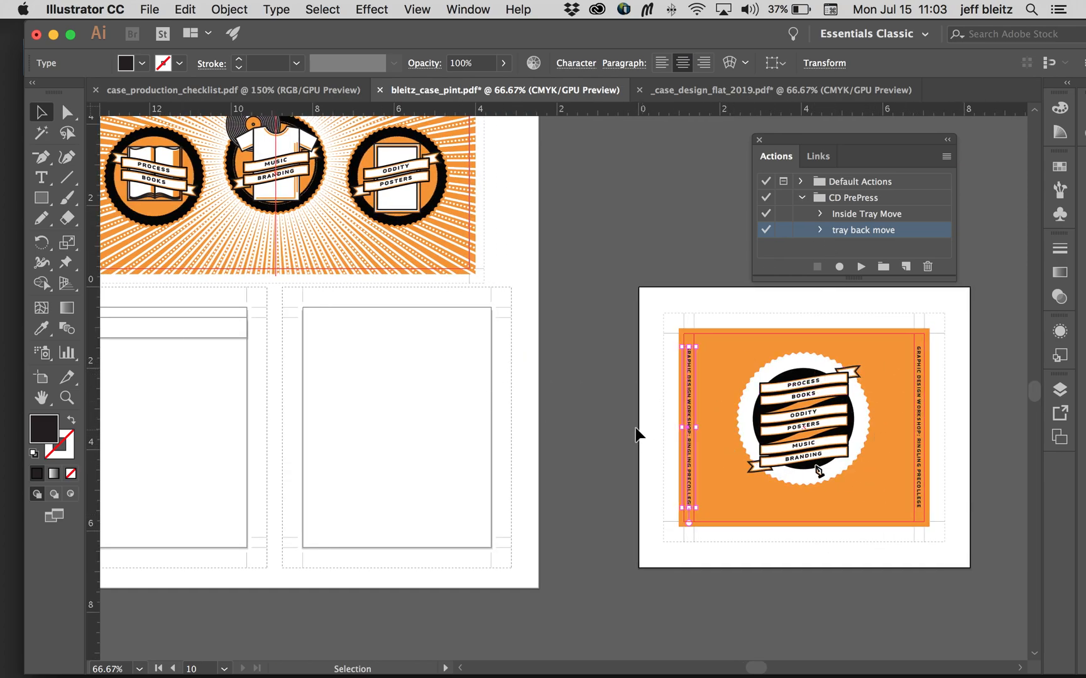
Step: Select all the artwork on the inside tray artboard and run the Inside Tray Move action on it
scroll(634, 426, left, 12)
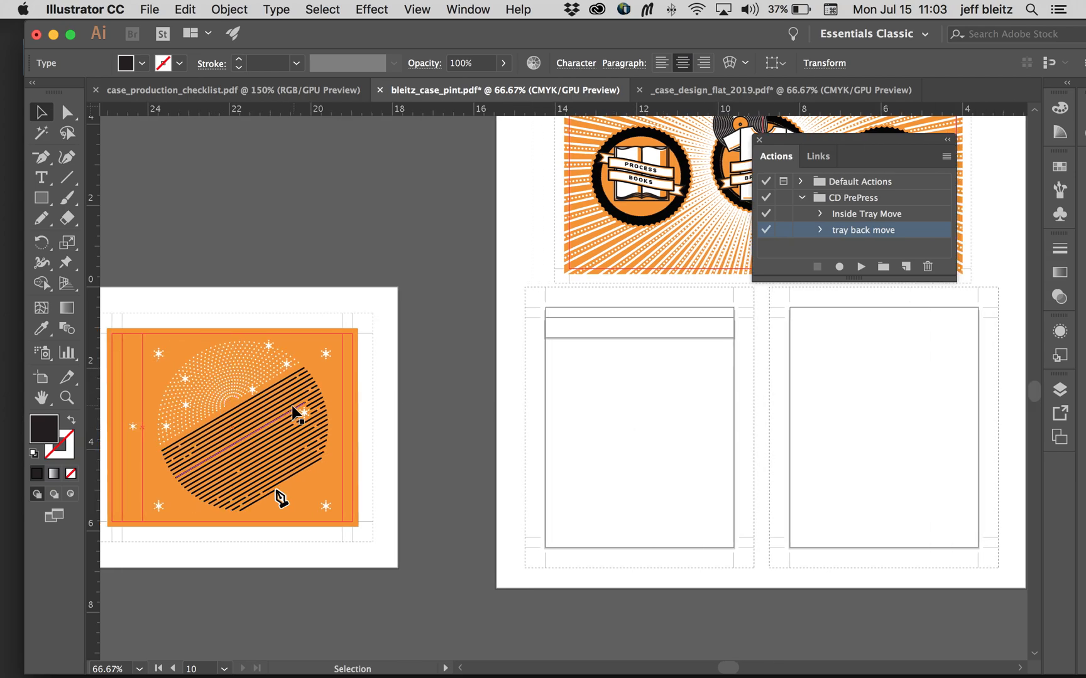
scroll(293, 411, left, 2)
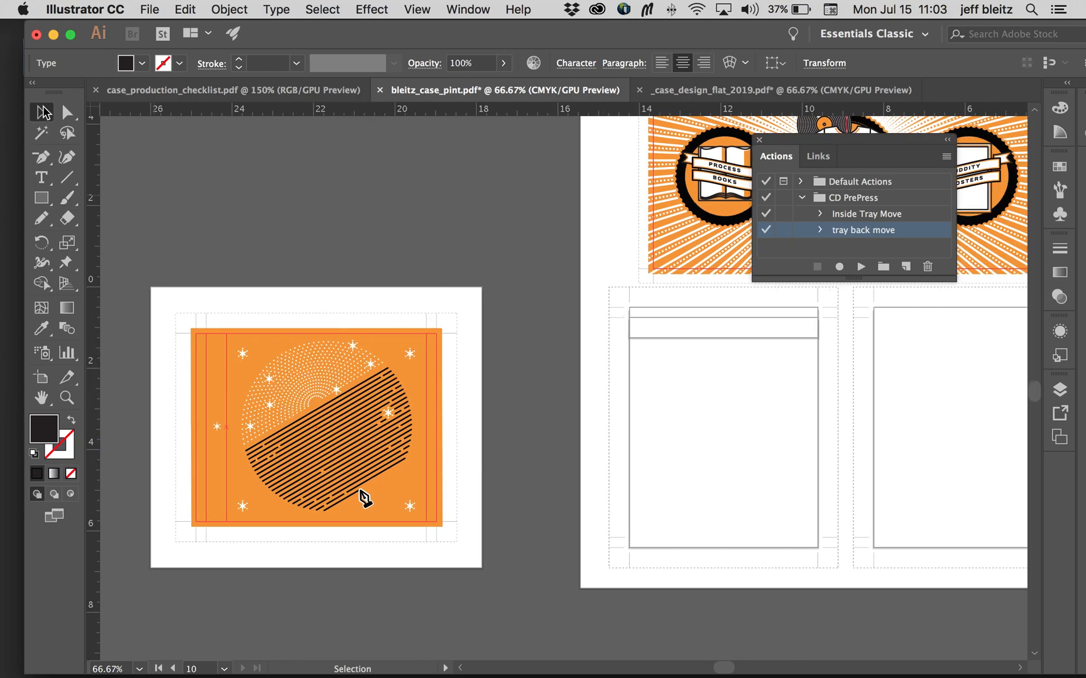
drag(171, 295, 472, 544)
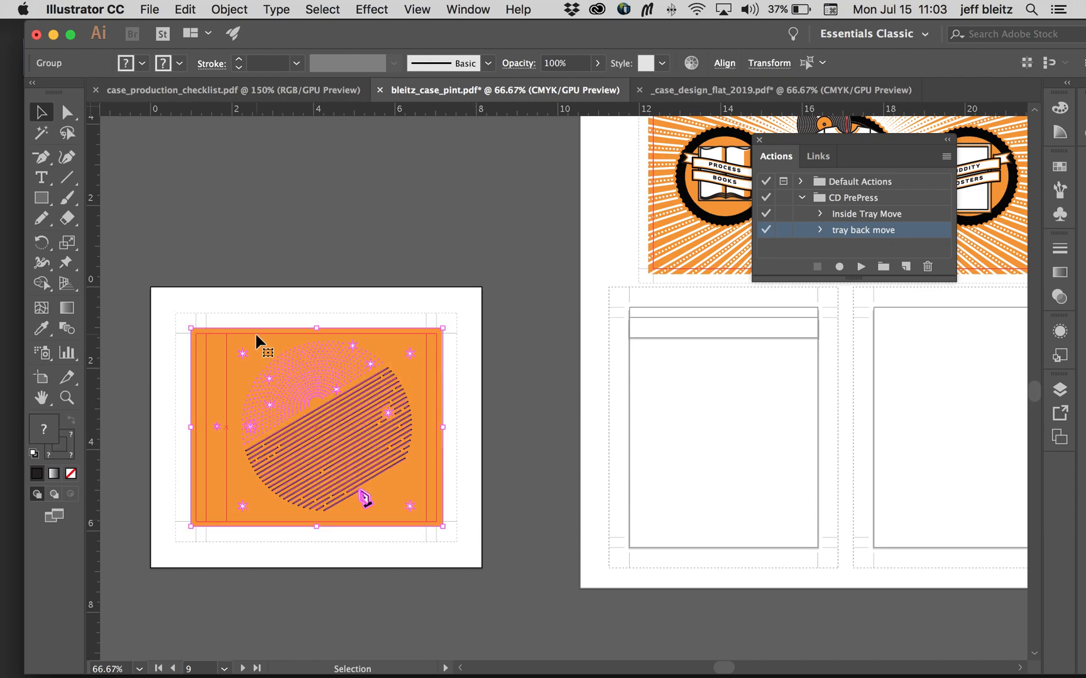
click(871, 217)
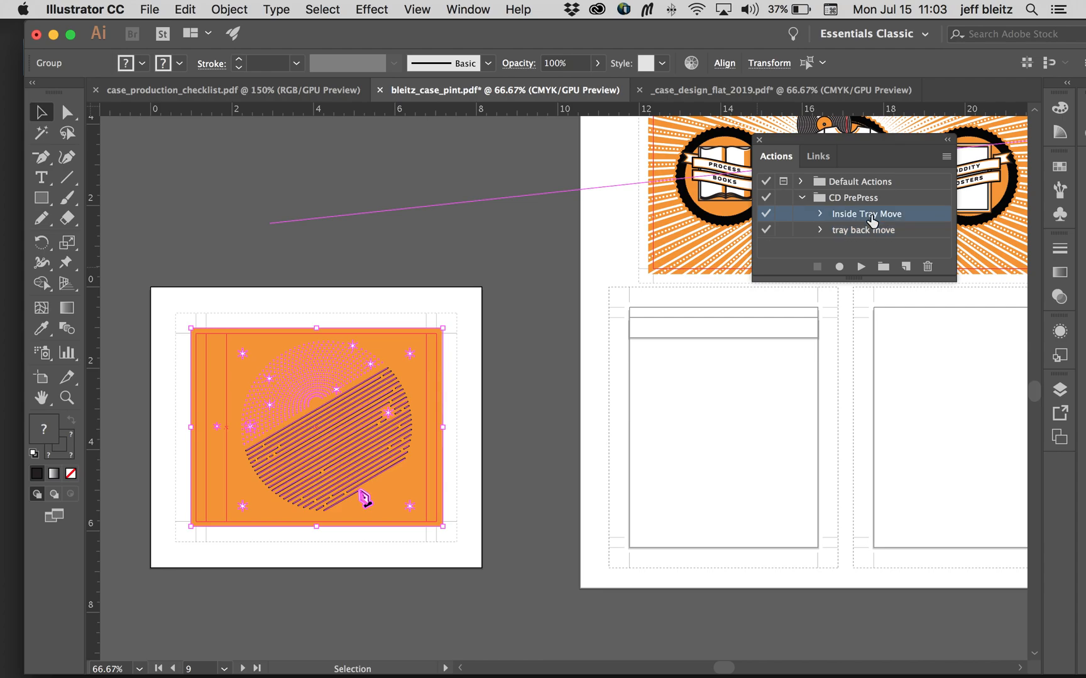
click(860, 267)
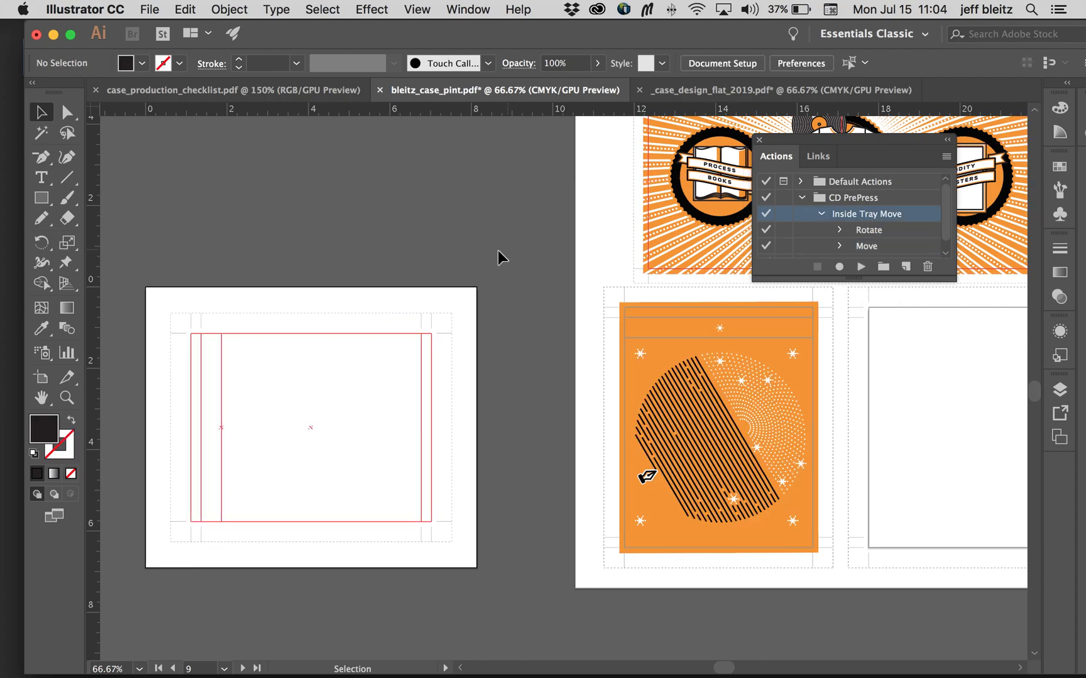
Step: Select all the artwork on the tray back artboard and try the tray back move action on it
scroll(484, 251, right, 10)
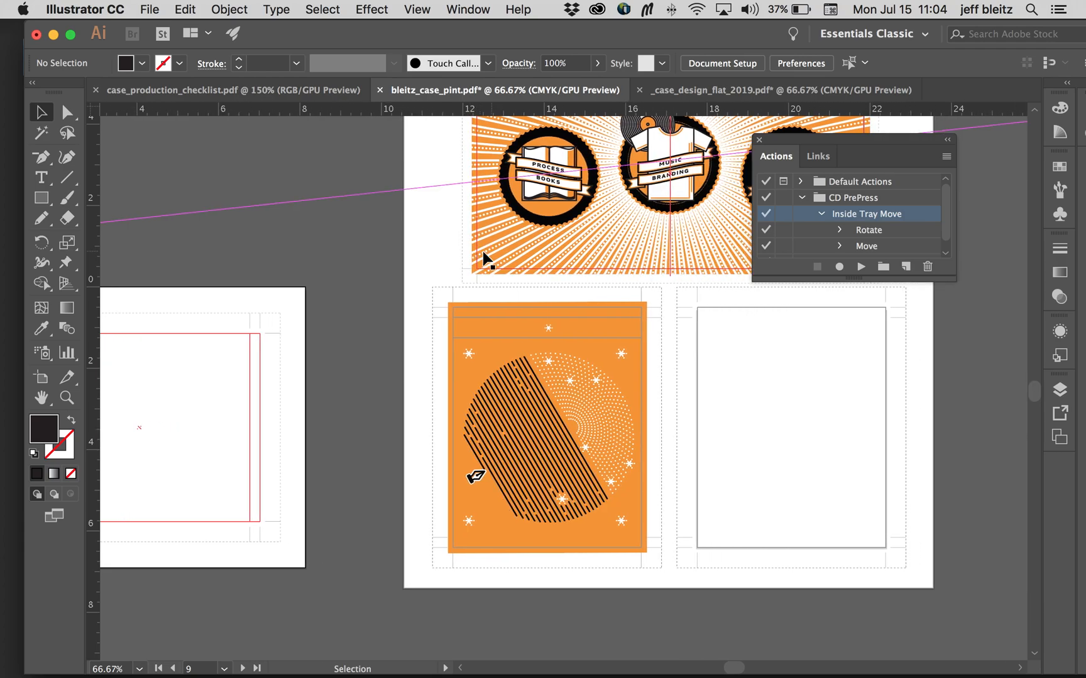
scroll(482, 252, right, 20)
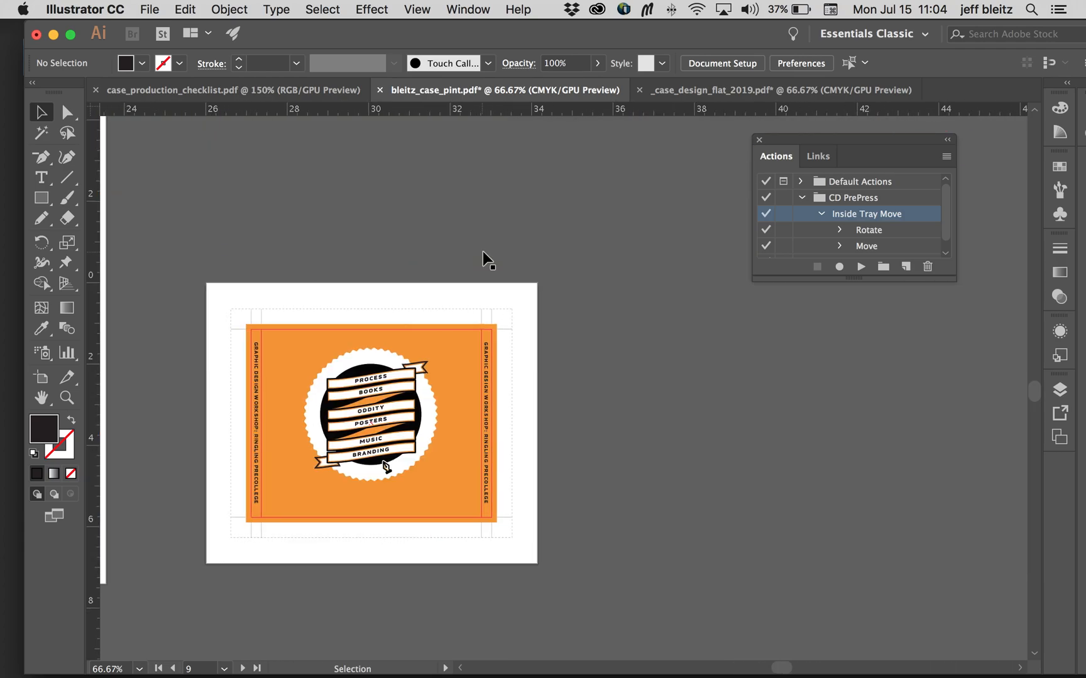
drag(238, 308, 536, 533)
scroll(601, 364, left, 18)
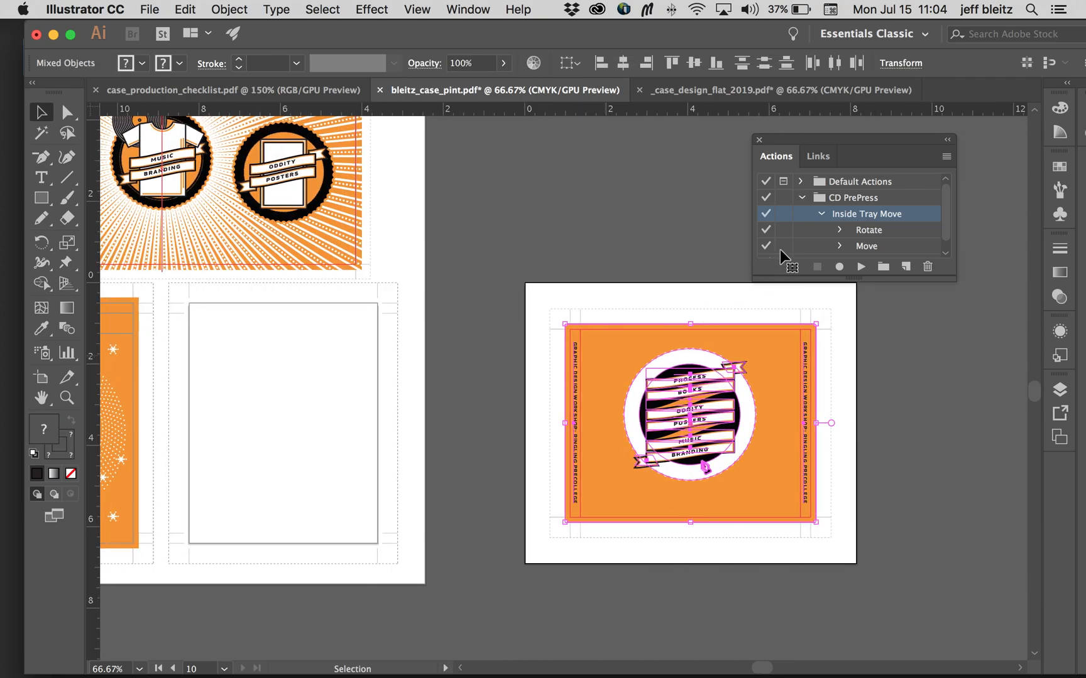
scroll(779, 249, left, 4)
click(820, 214)
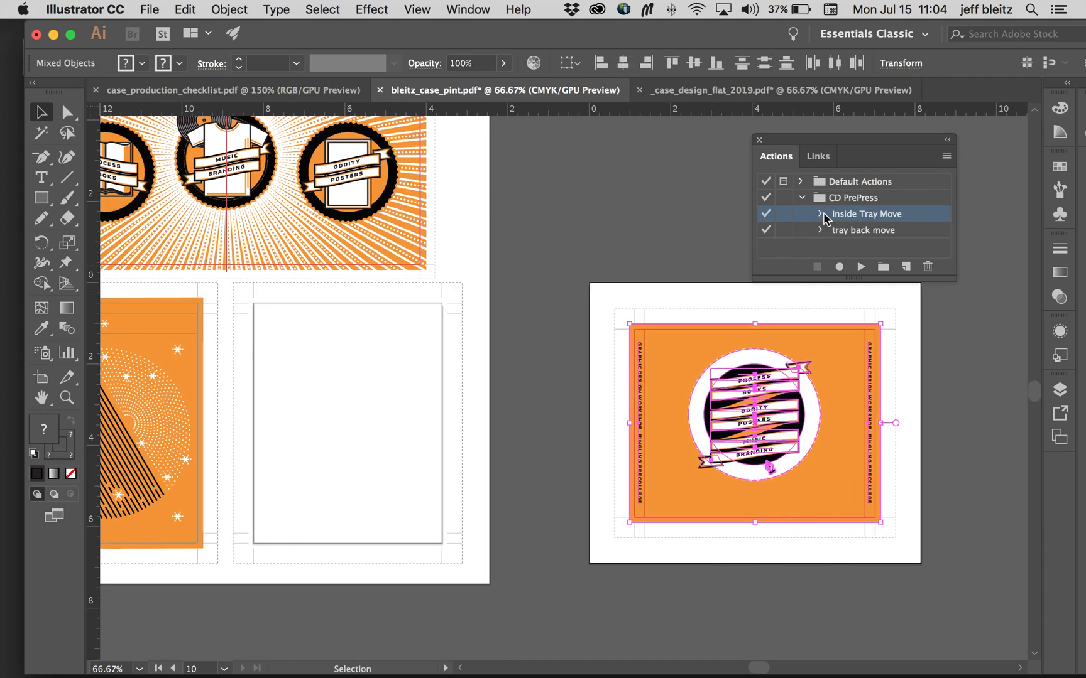
click(848, 231)
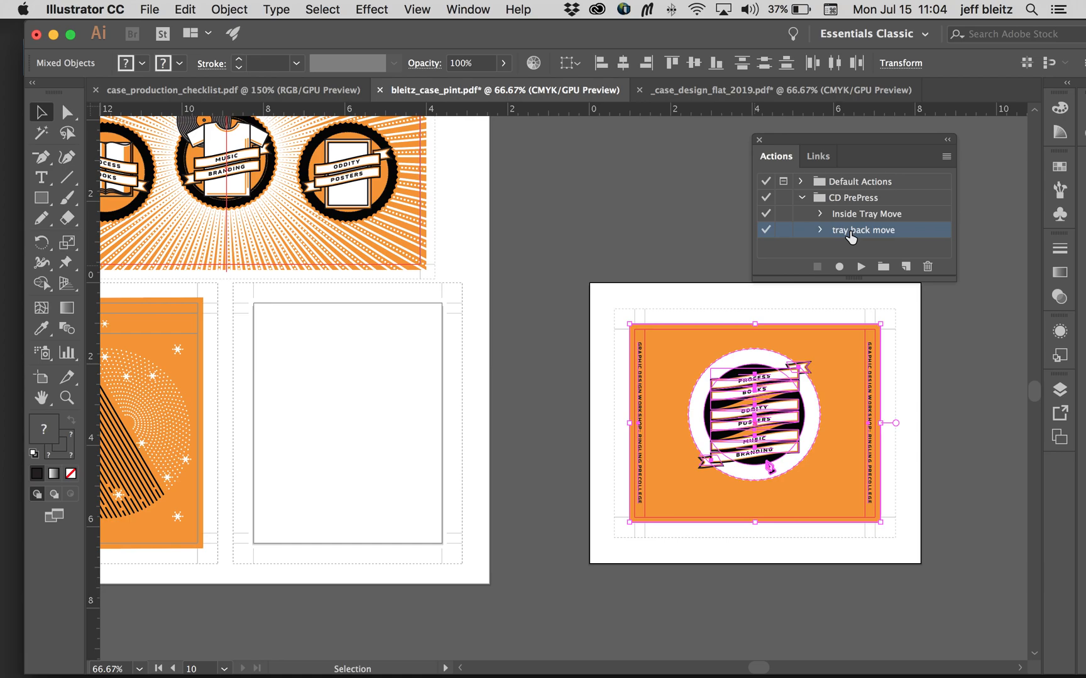
click(859, 269)
Step: Inspect the moved tray back artwork, then undo the action's move and rotation
scroll(586, 264, left, 5)
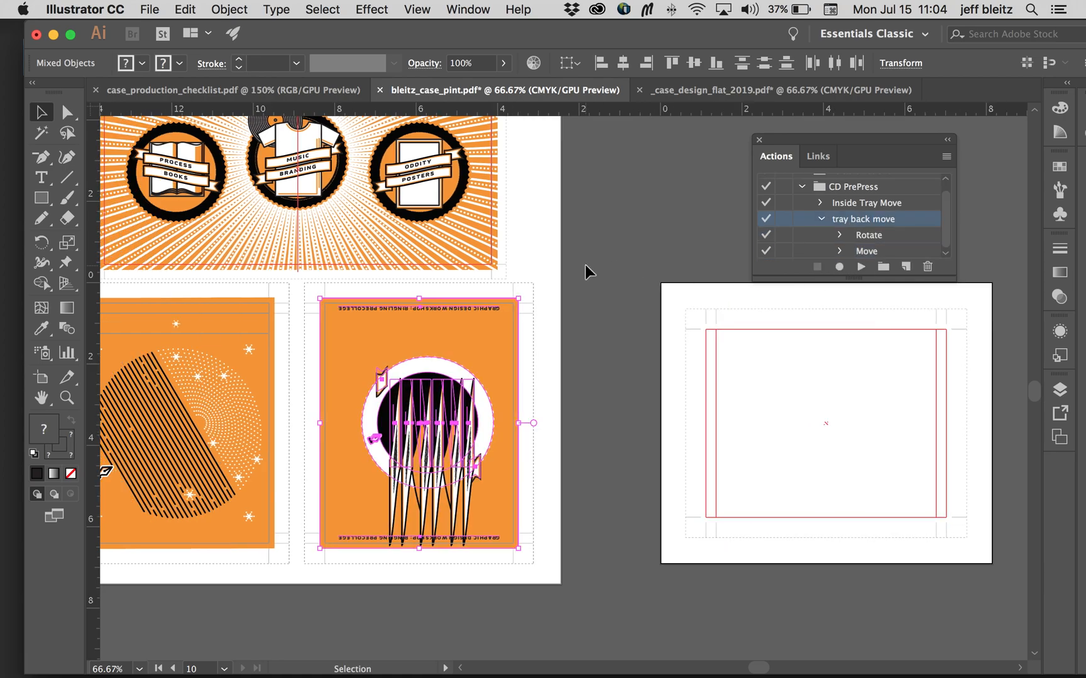
scroll(708, 283, right, 5)
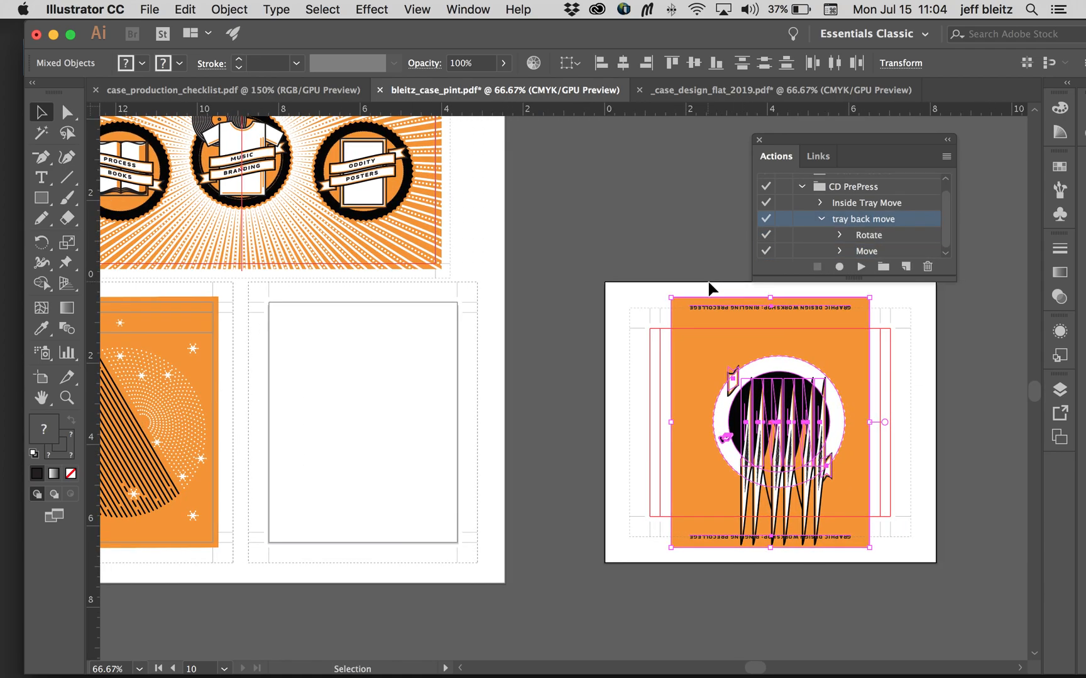
key(super+z)
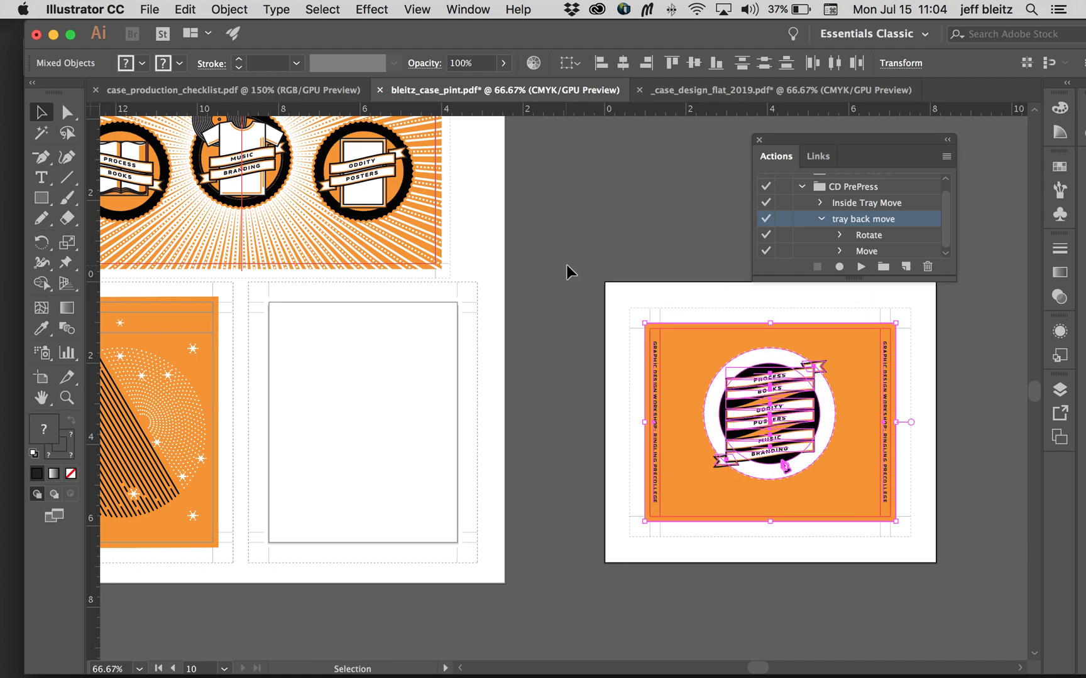
Step: Try expanding the appearance of the selected tray back artwork and running the tray back move action on it
click(229, 9)
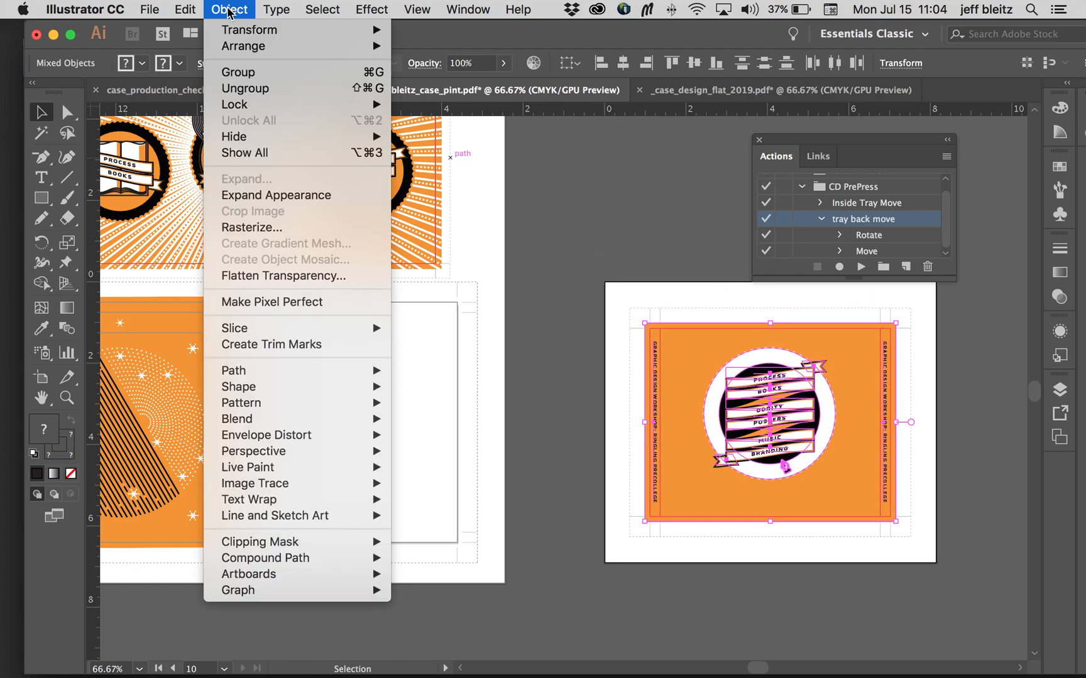
click(277, 195)
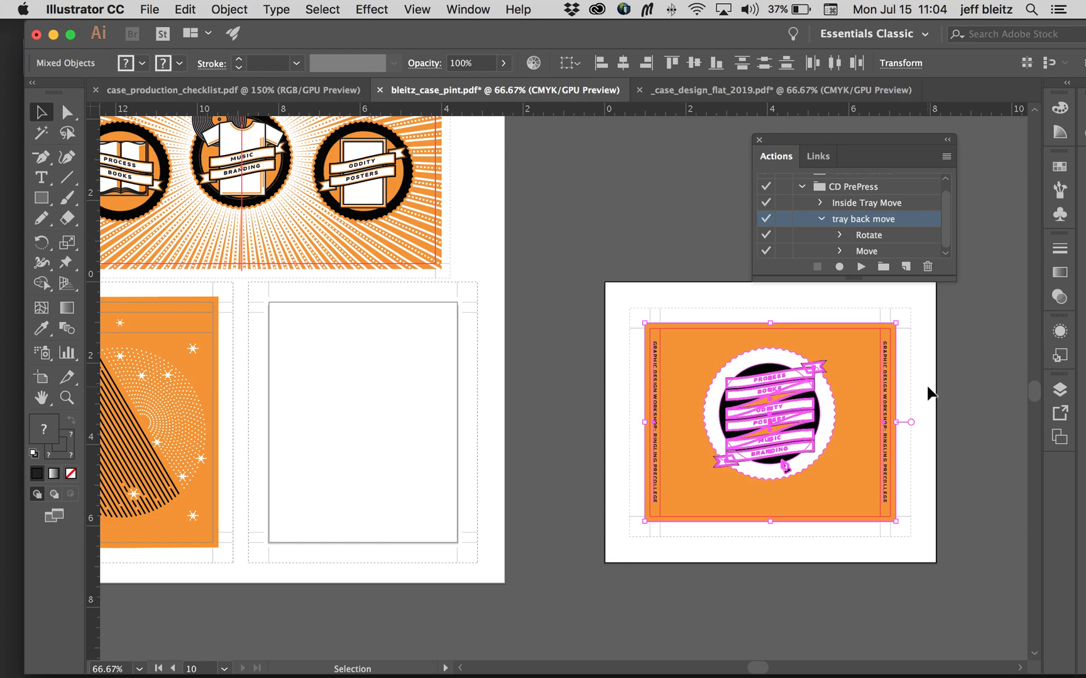
click(861, 267)
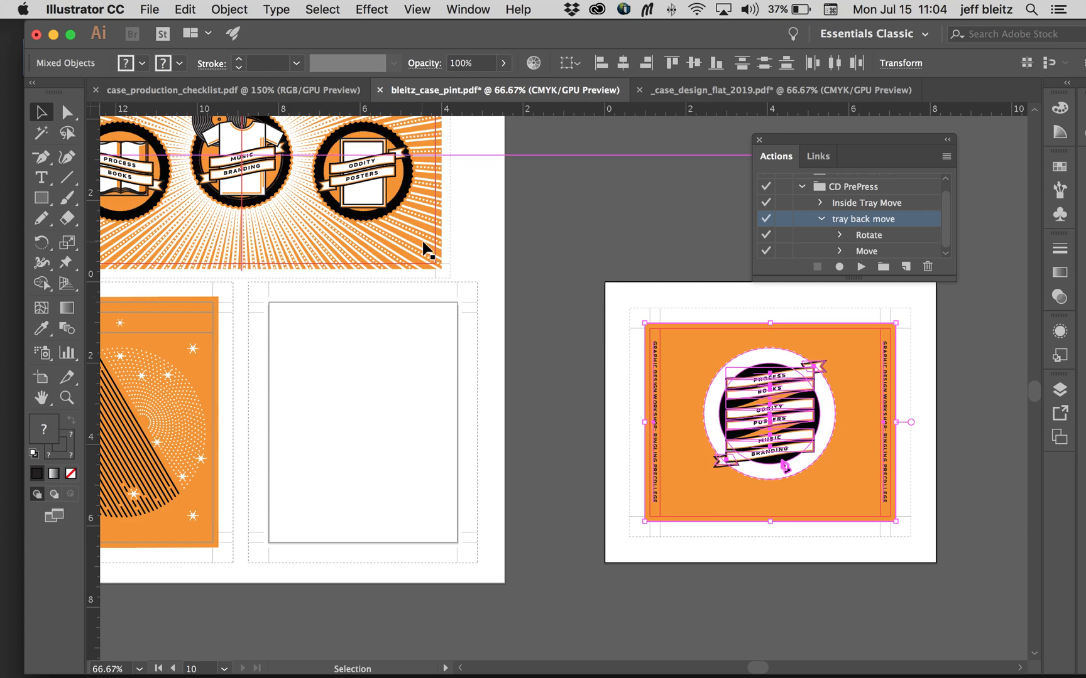
scroll(494, 253, left, 3)
scroll(493, 254, right, 4)
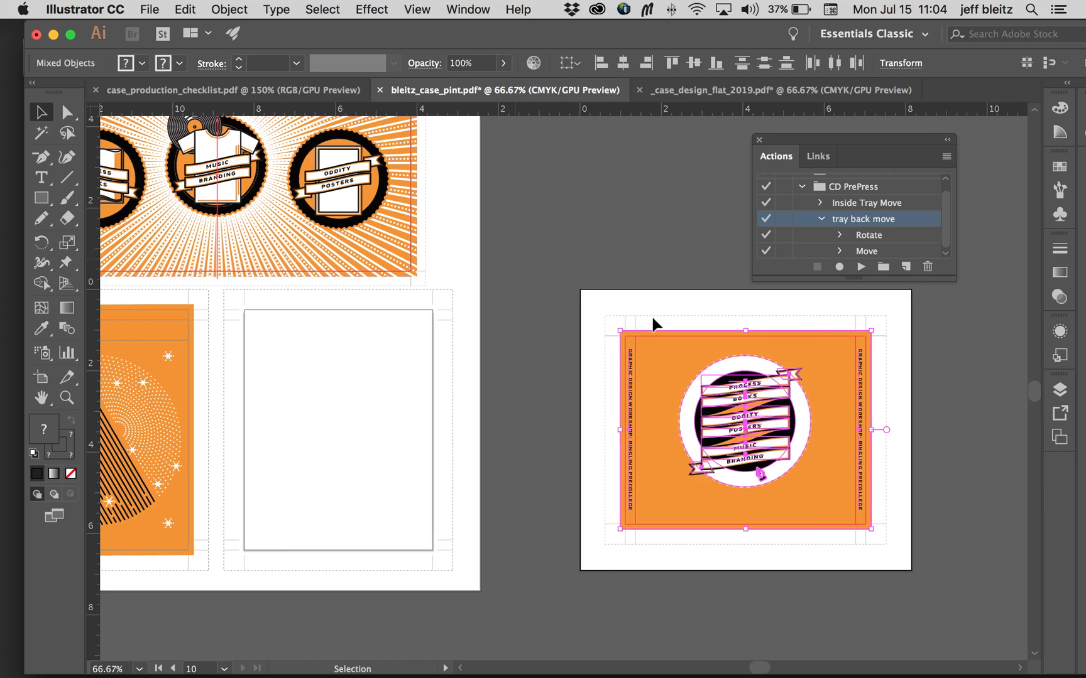
Step: Expand the appearance of the selected tray back artwork, run the tray back move action on it, and deselect it to check its placement
click(228, 9)
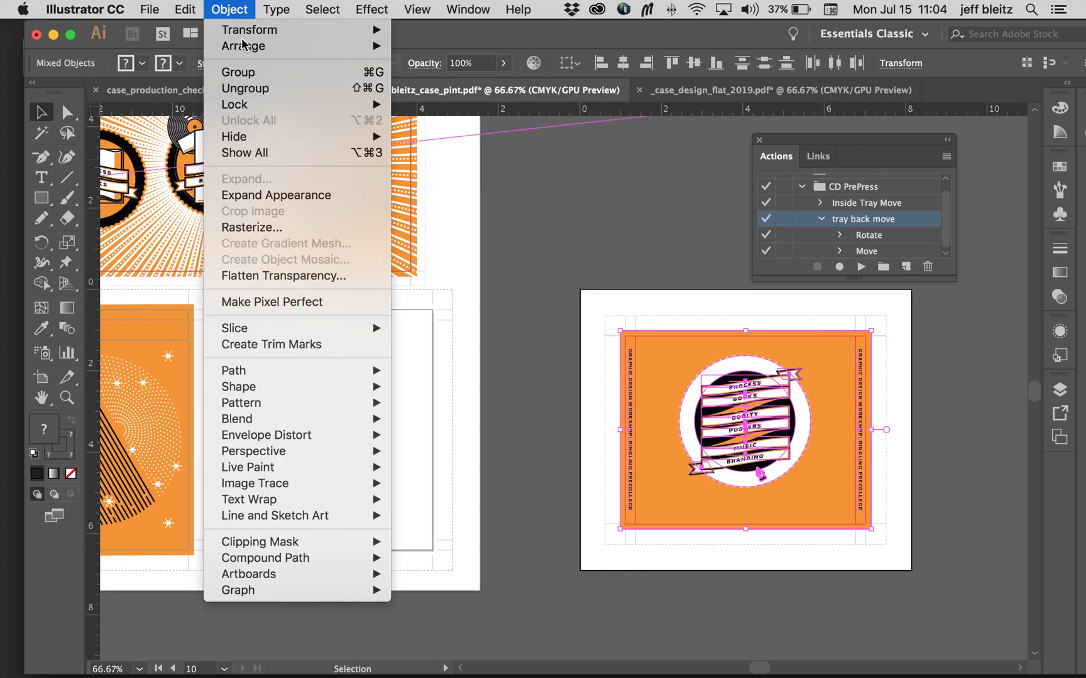
click(267, 200)
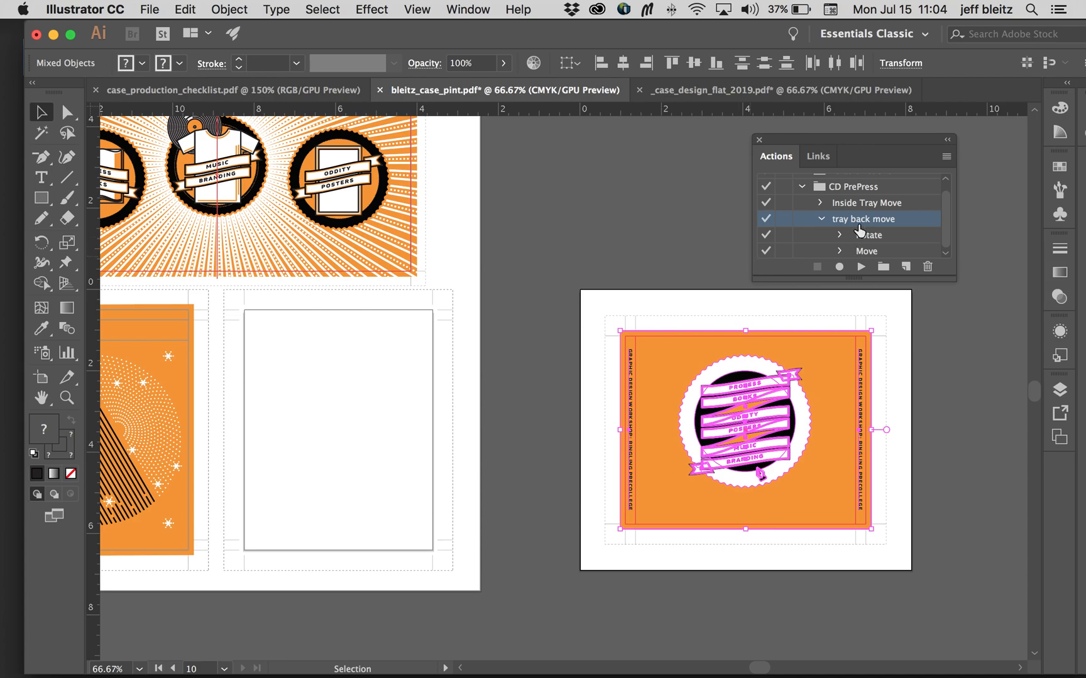
click(821, 218)
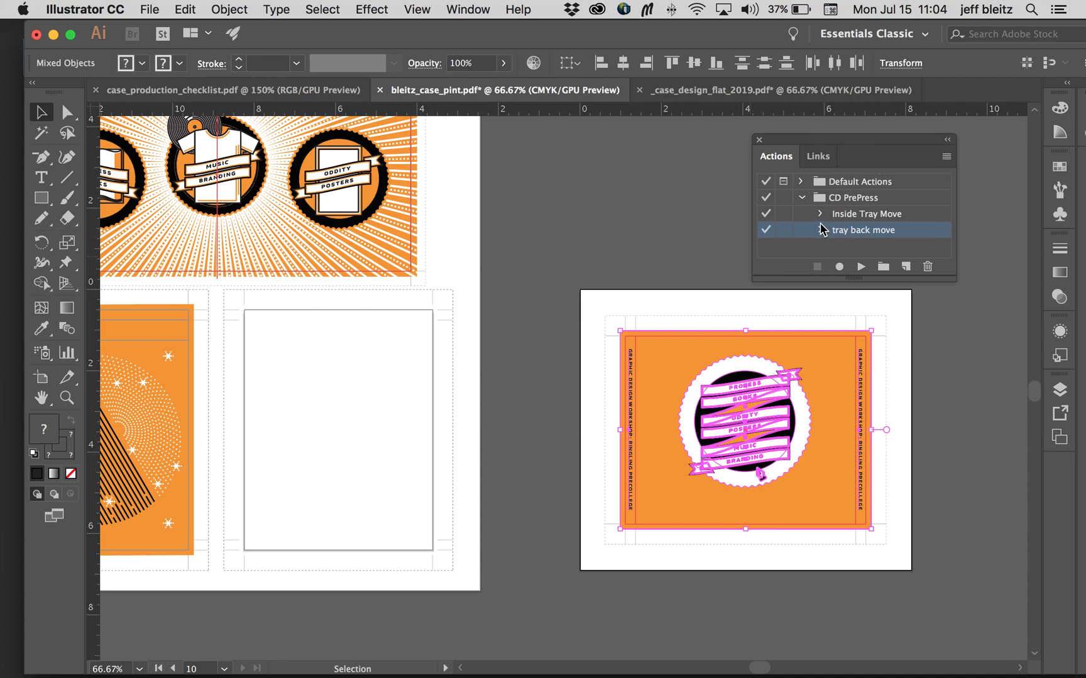
click(861, 267)
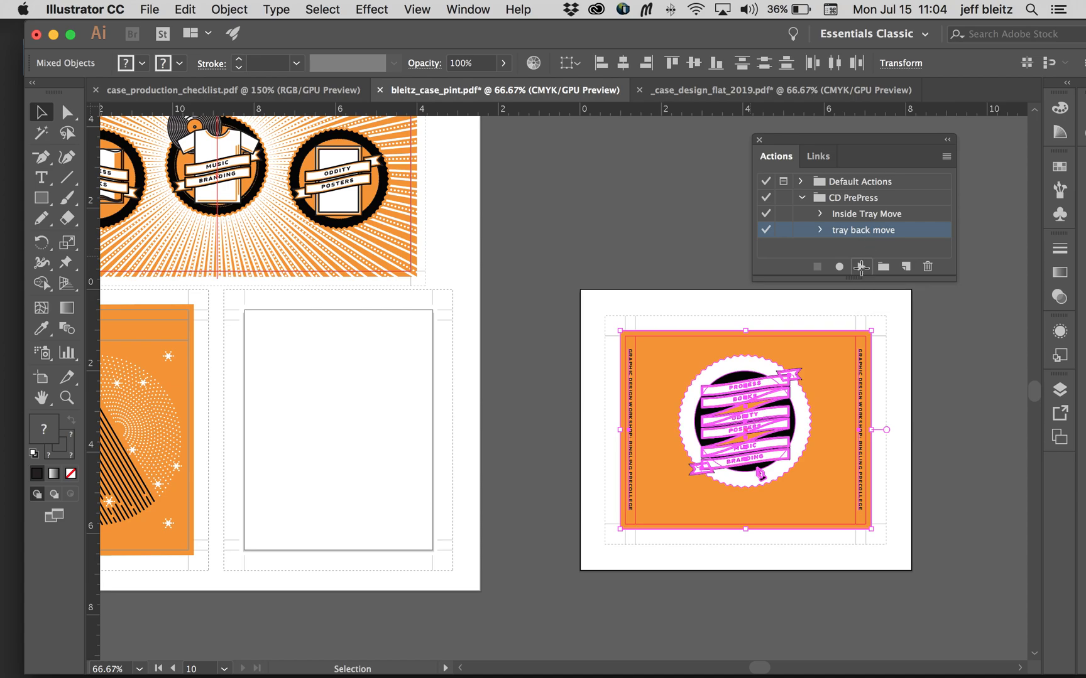
click(555, 269)
scroll(556, 269, left, 5)
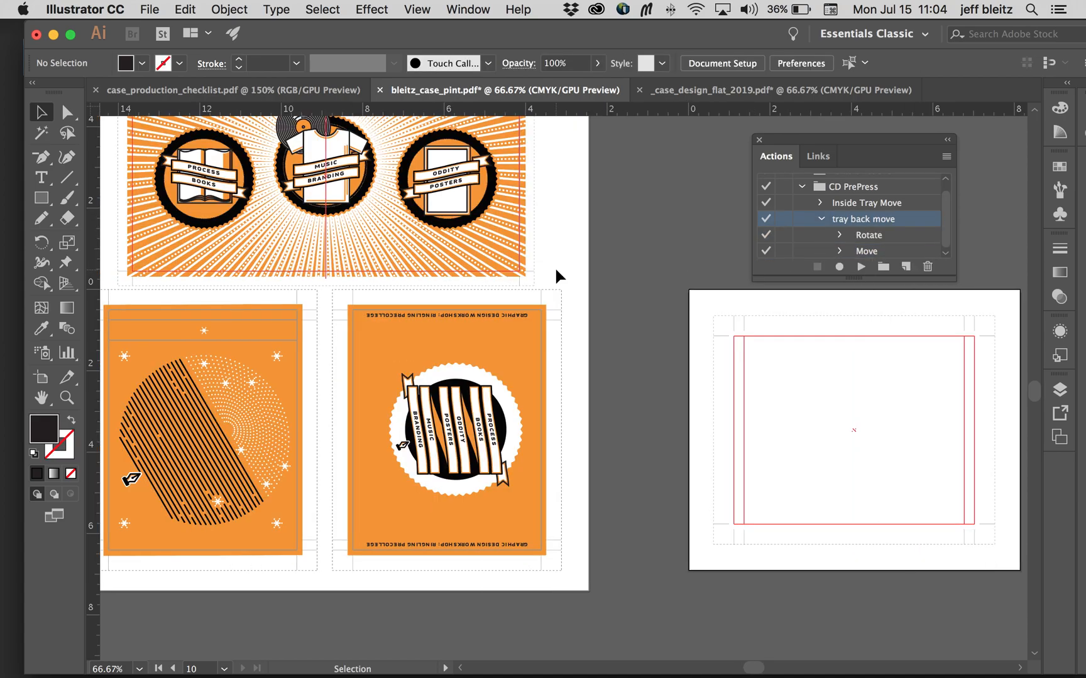
scroll(555, 269, up, 1)
scroll(557, 269, up, 1)
scroll(558, 274, left, 5)
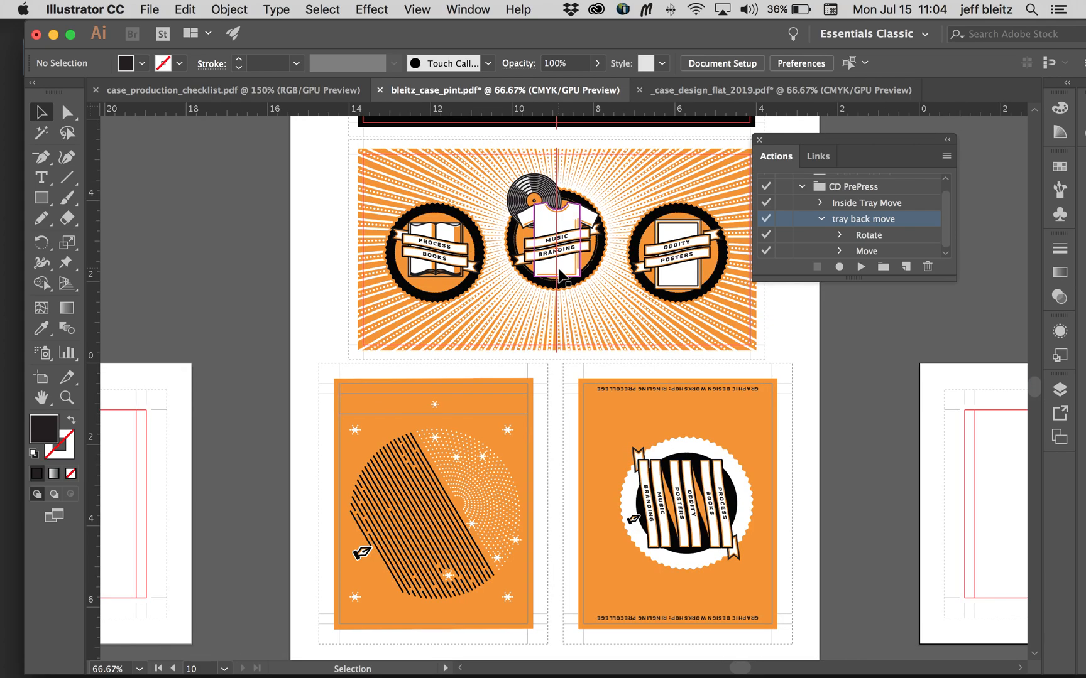
Step: Check the Case section of the production checklist, then save the case print document
click(352, 89)
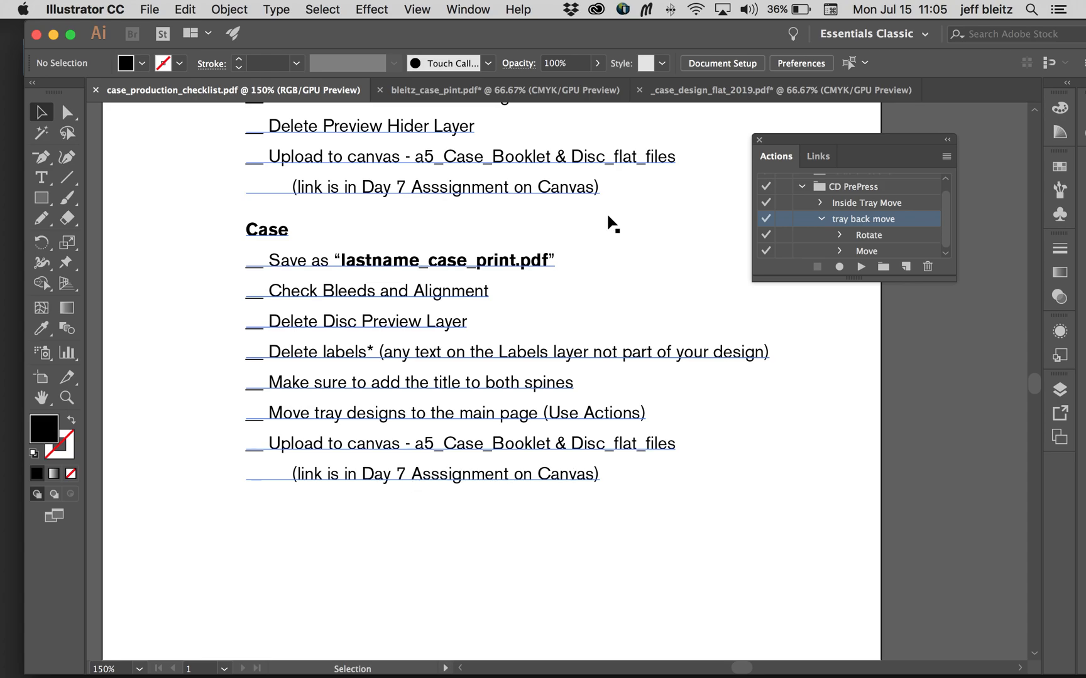
click(531, 90)
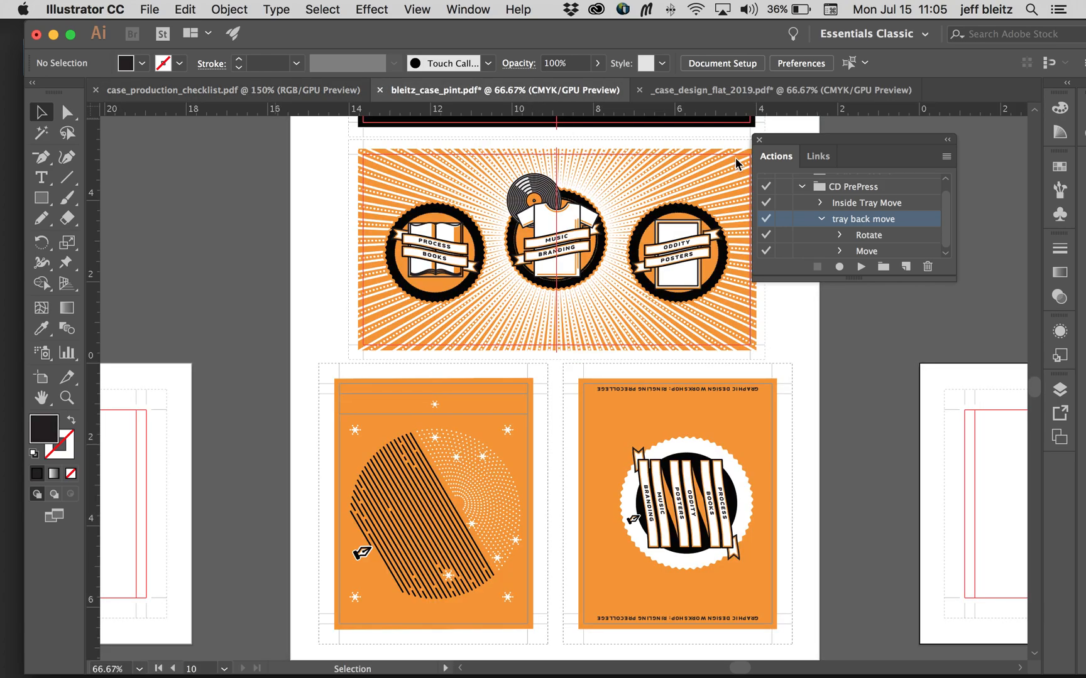
key(super+s)
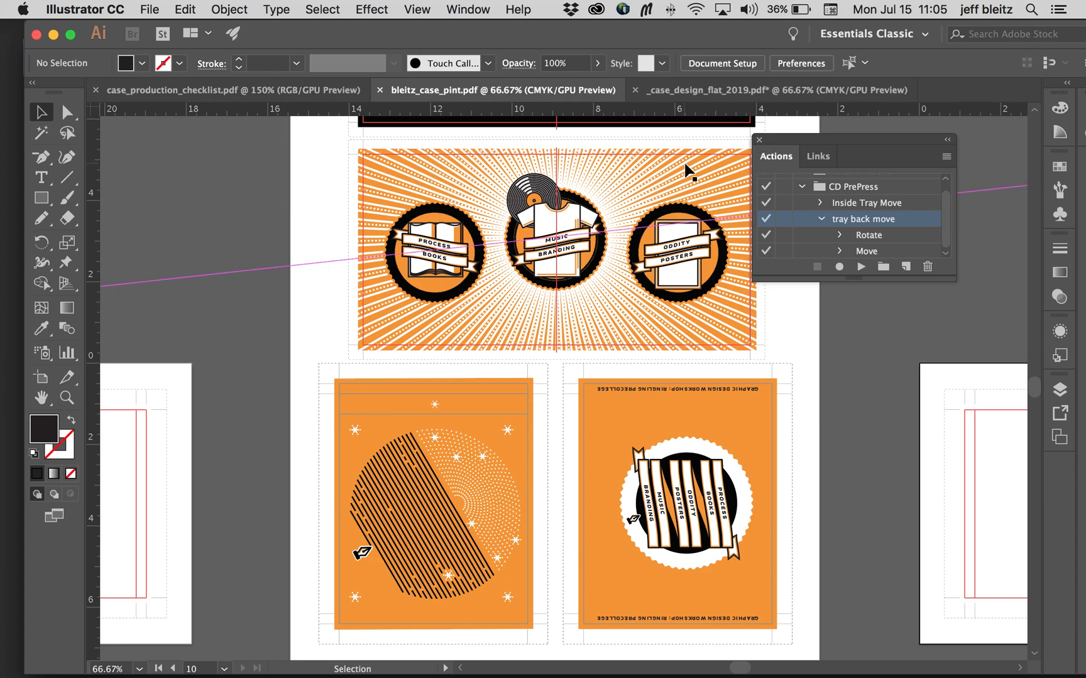